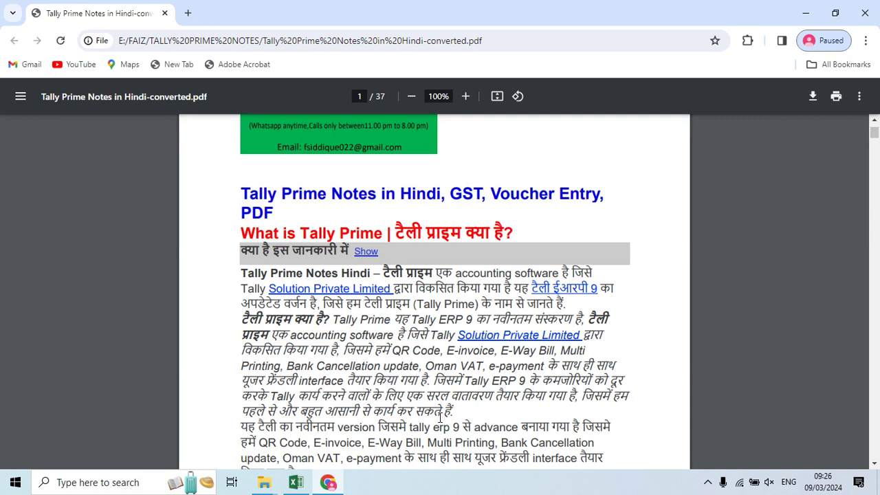
Step: Read through the Tally Prime notes PDF and highlight the Processor entry in the requirements table
scroll(440, 417, down, 1)
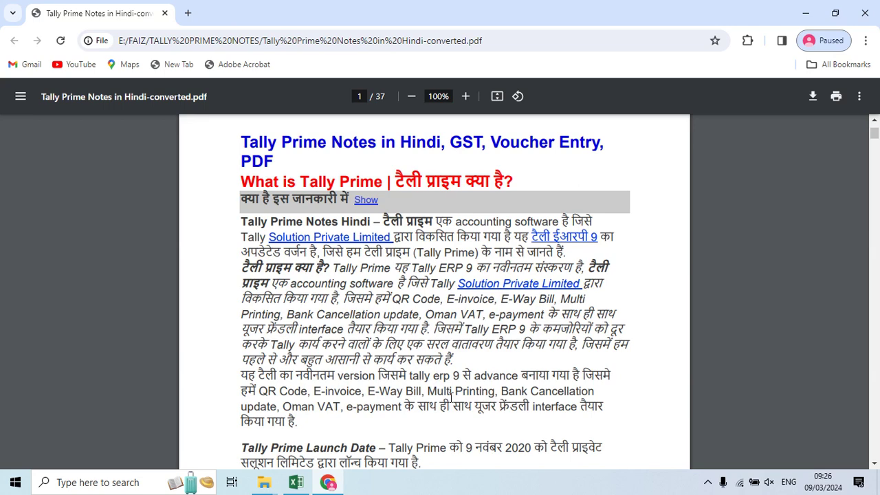
scroll(451, 396, down, 1)
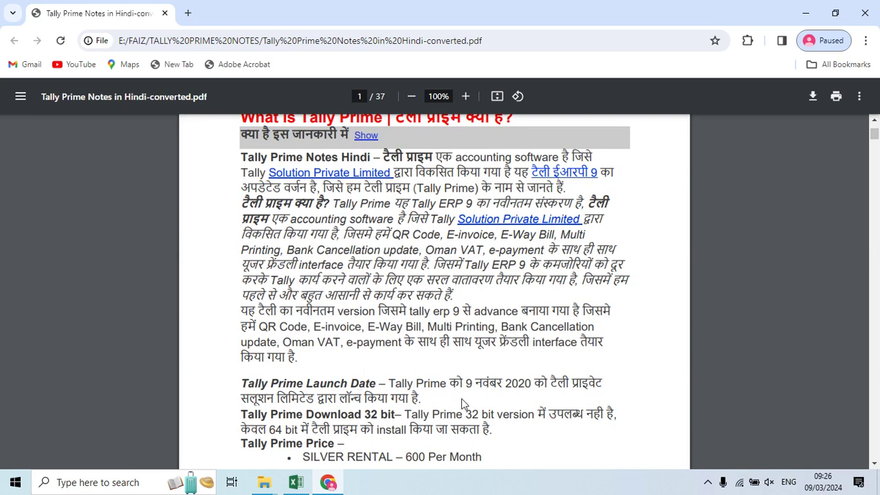
scroll(460, 399, down, 2)
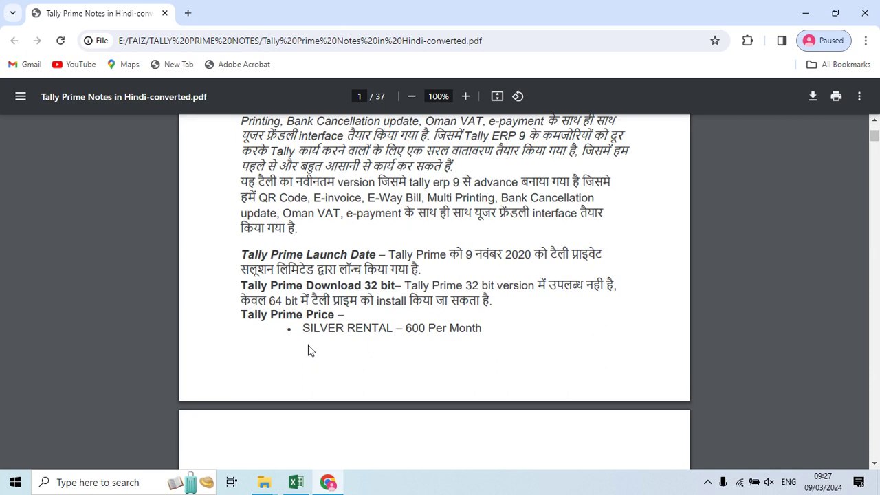
scroll(308, 350, down, 5)
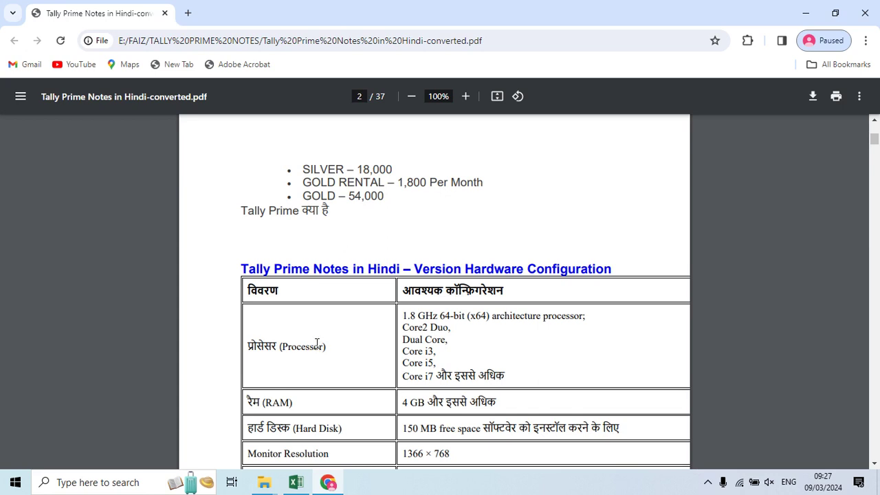
scroll(301, 340, down, 1)
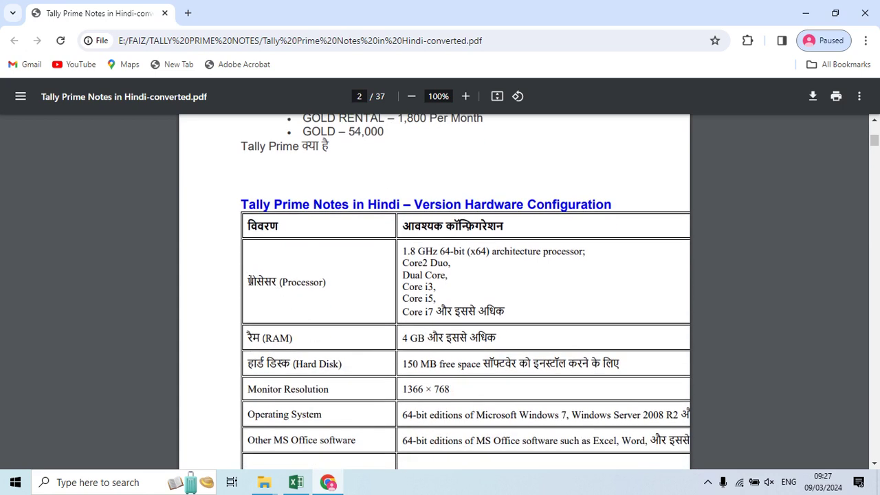
drag(249, 281, 325, 283)
click(332, 305)
scroll(481, 261, down, 1)
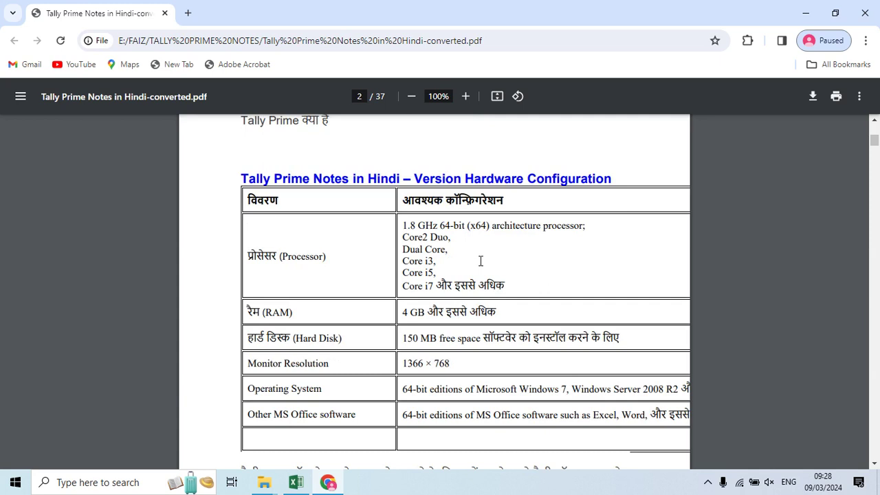
scroll(481, 261, down, 1)
scroll(481, 260, down, 1)
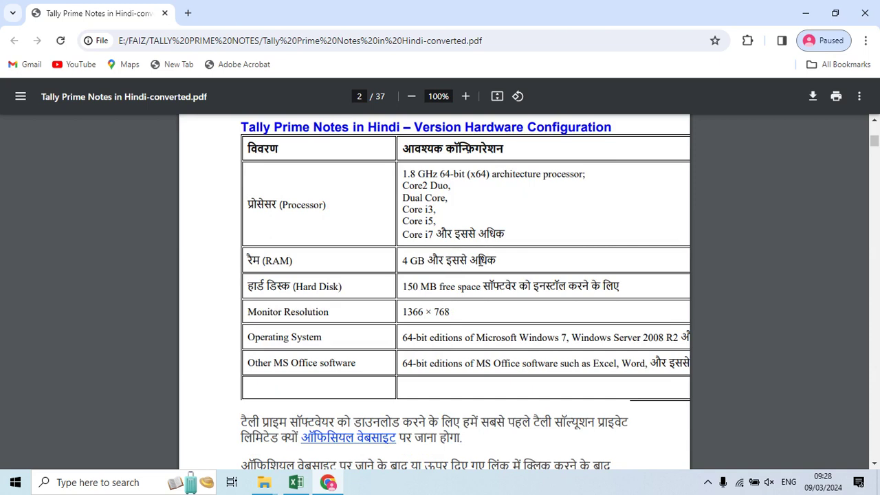
scroll(480, 261, down, 1)
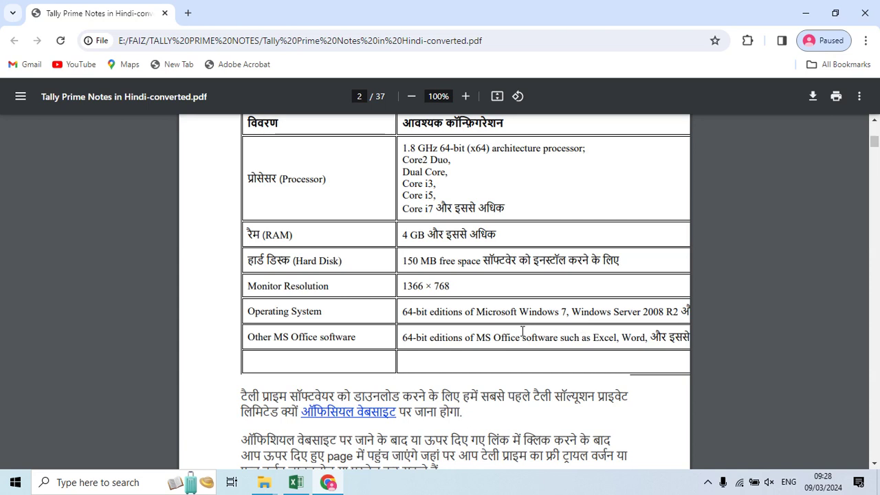
scroll(525, 332, down, 3)
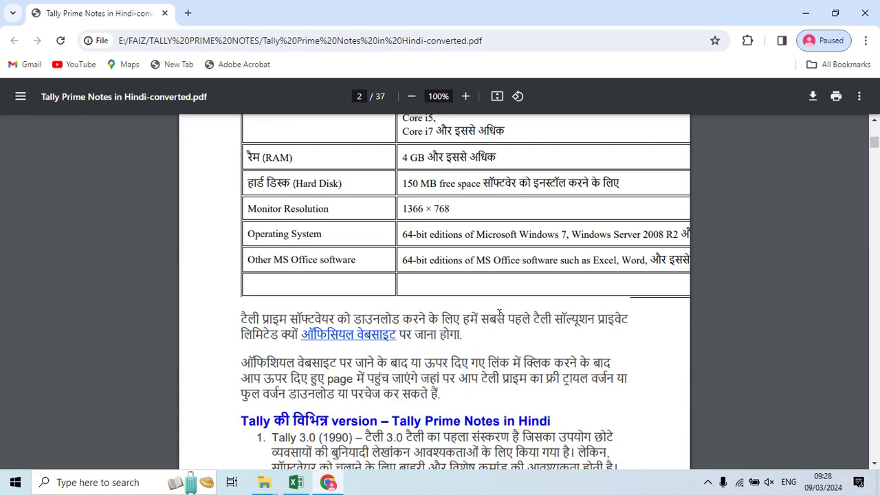
Step: Download the TallyPrime Rel 4.0 installer from the official Tally site, then return to the notes PDF
click(368, 340)
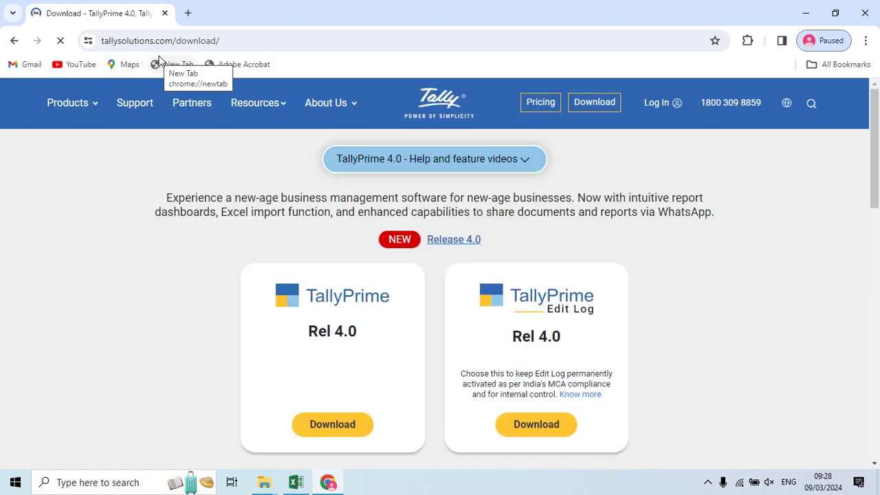
scroll(581, 281, down, 2)
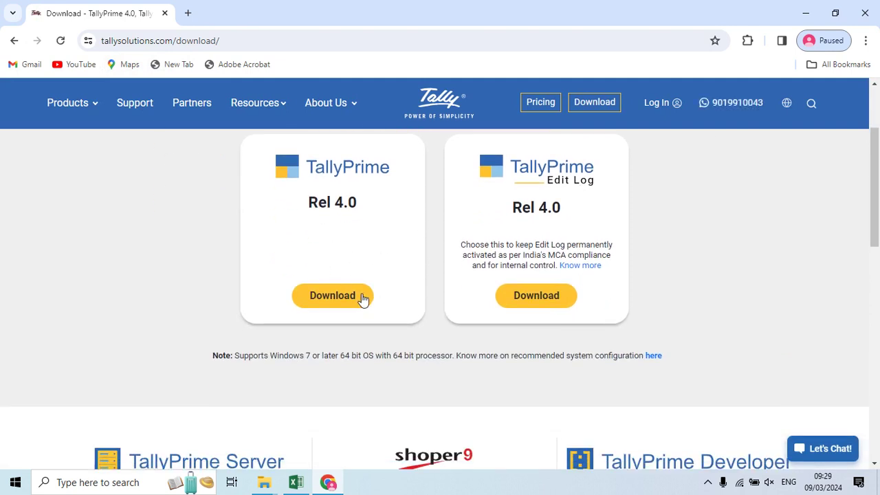
scroll(365, 301, up, 2)
scroll(368, 298, down, 2)
click(348, 295)
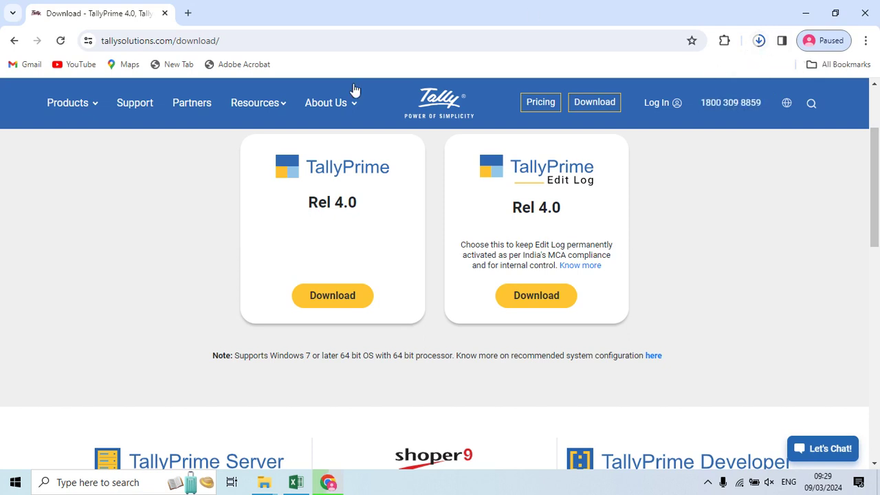
click(13, 43)
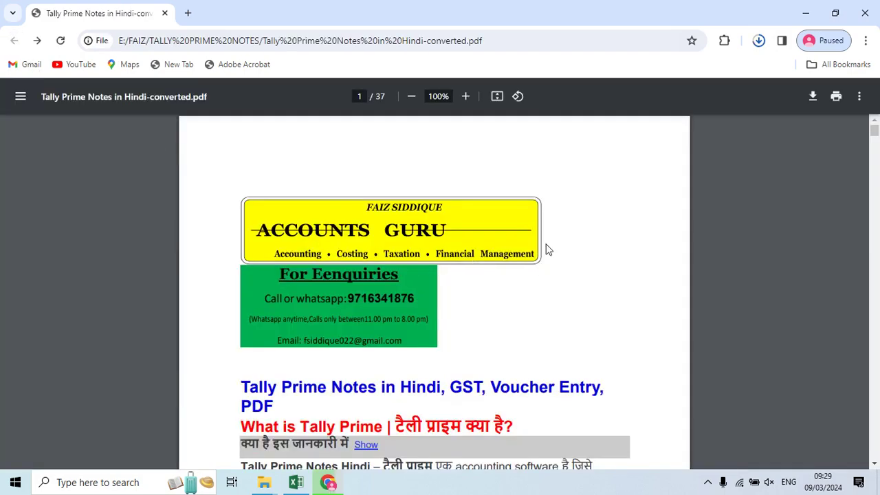
scroll(546, 249, down, 10)
scroll(564, 239, down, 6)
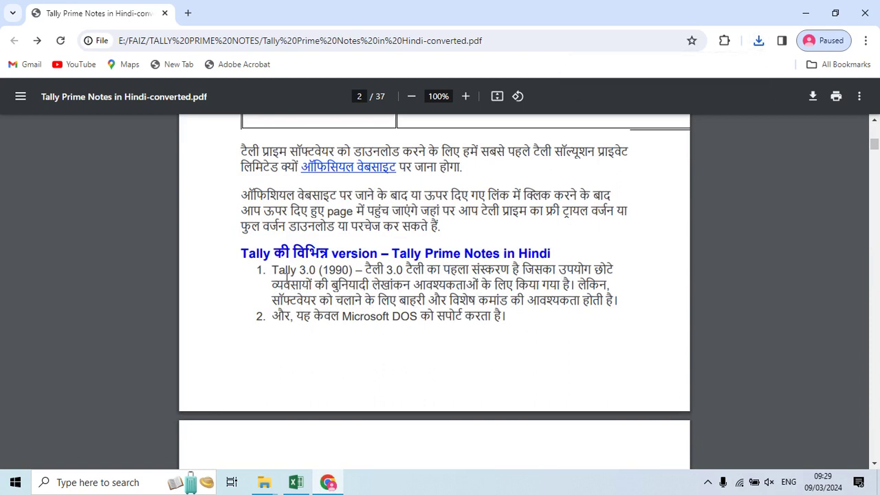
drag(272, 269, 492, 320)
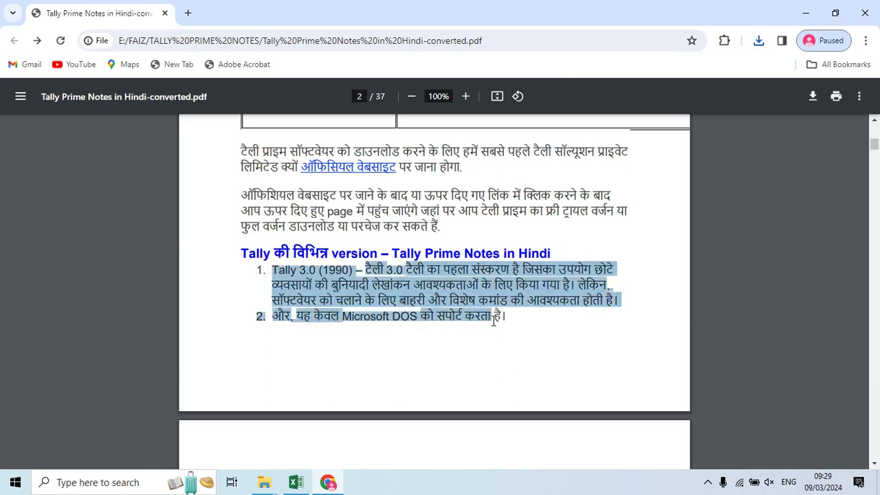
click(493, 322)
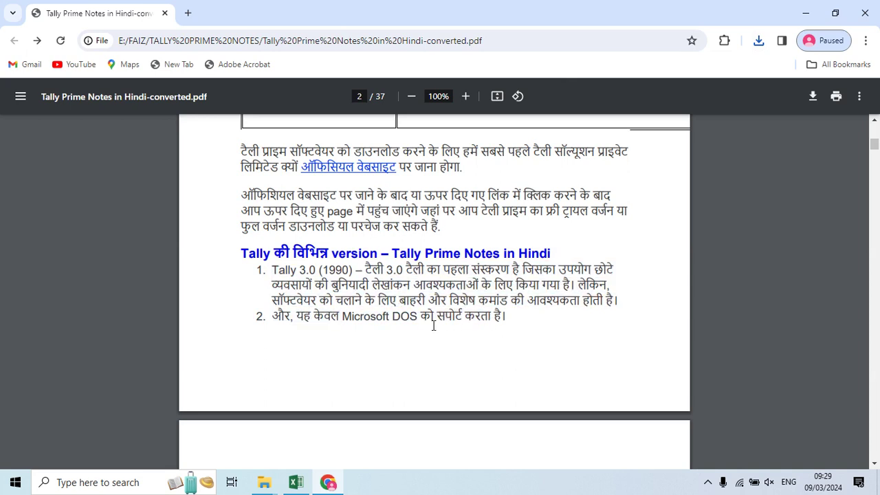
drag(345, 316, 411, 317)
scroll(408, 316, down, 4)
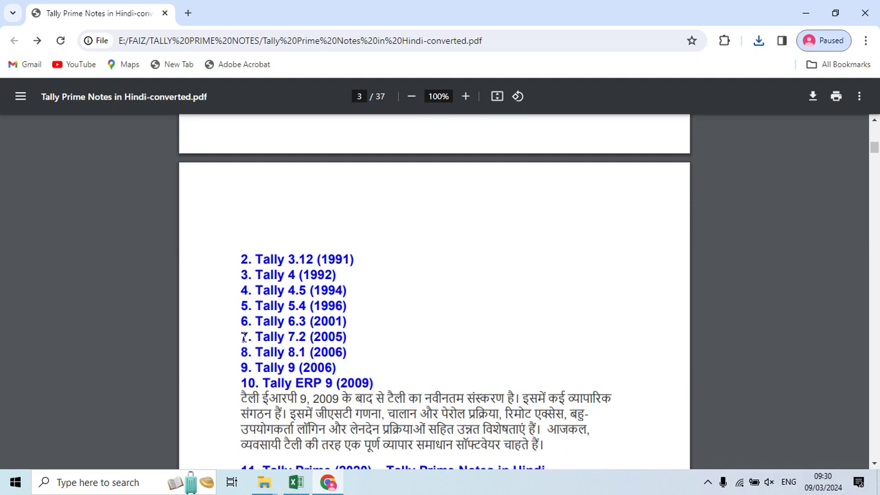
drag(242, 337, 353, 336)
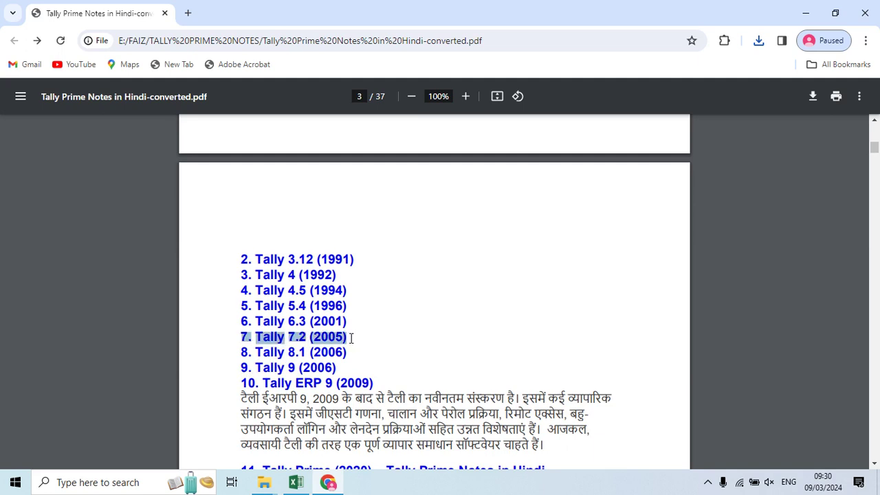
drag(256, 383, 373, 382)
scroll(389, 351, down, 1)
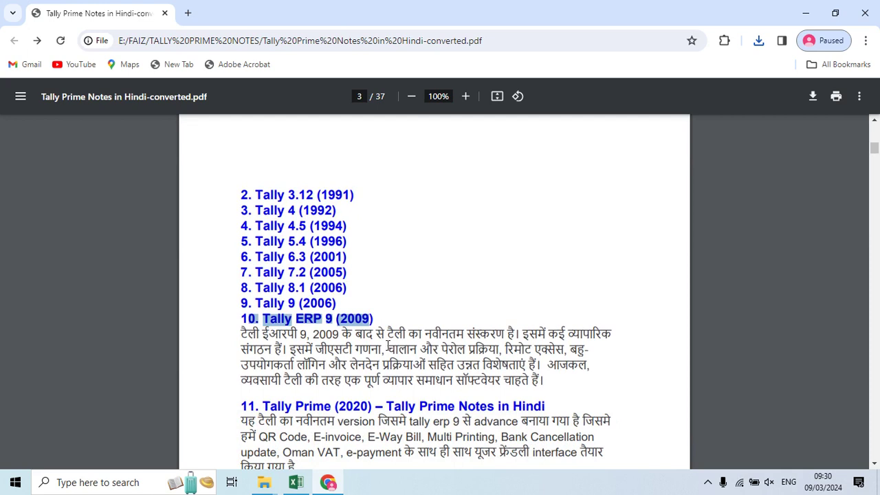
Step: Run the downloaded setup.exe and install a new TallyPrime 4.0 copy in C:\Program Files\TallyPrime (3)
click(758, 45)
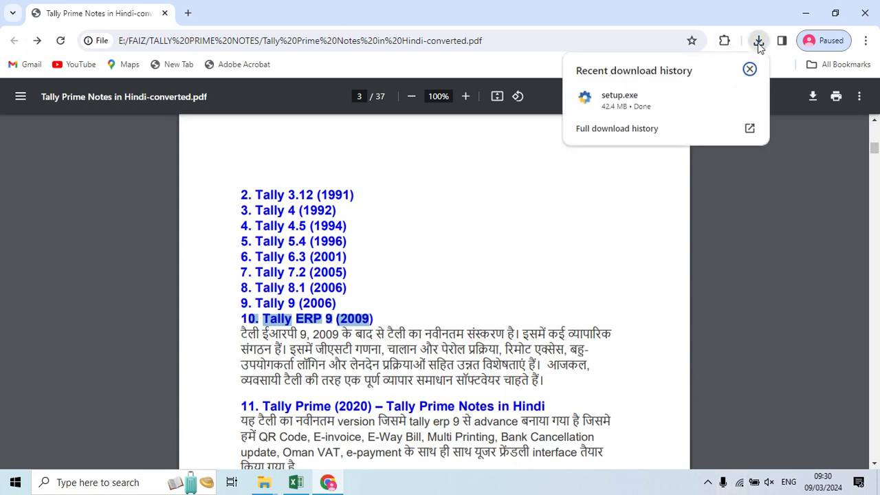
click(660, 107)
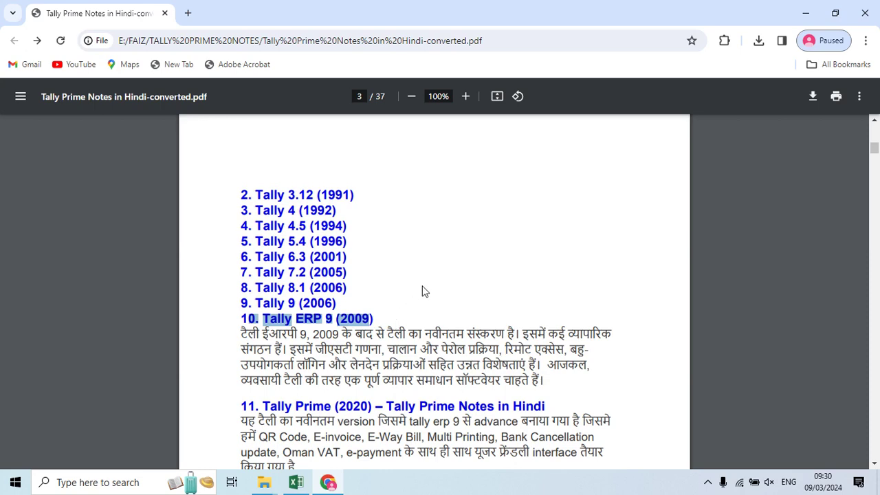
scroll(424, 289, down, 5)
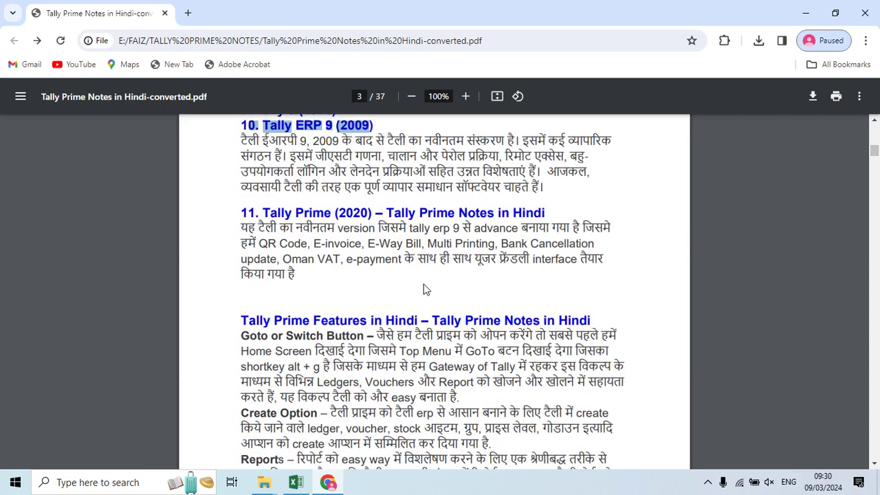
scroll(424, 290, down, 3)
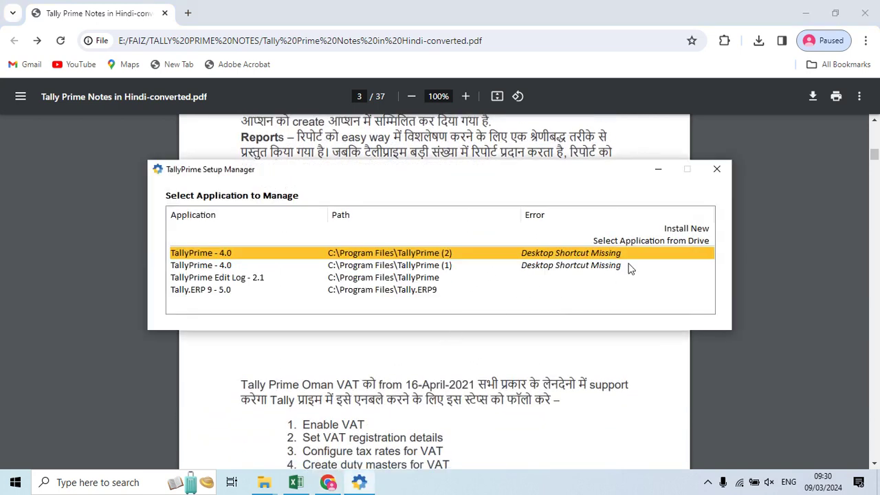
click(677, 229)
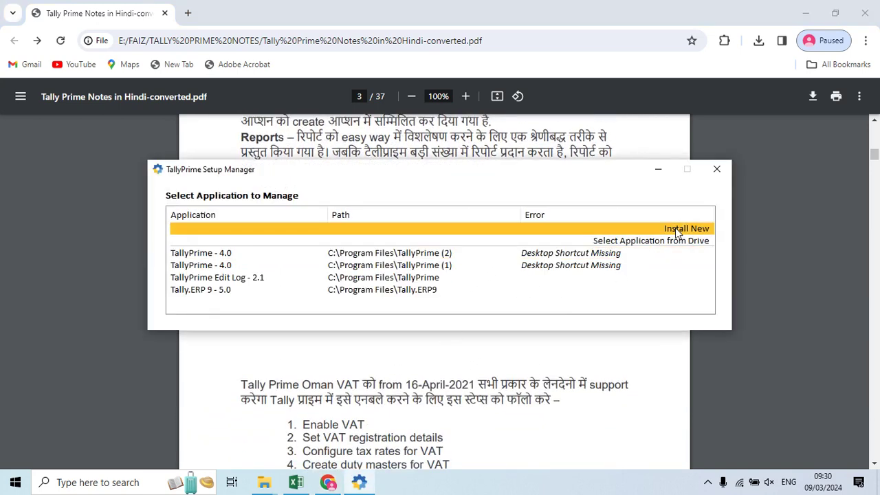
click(677, 231)
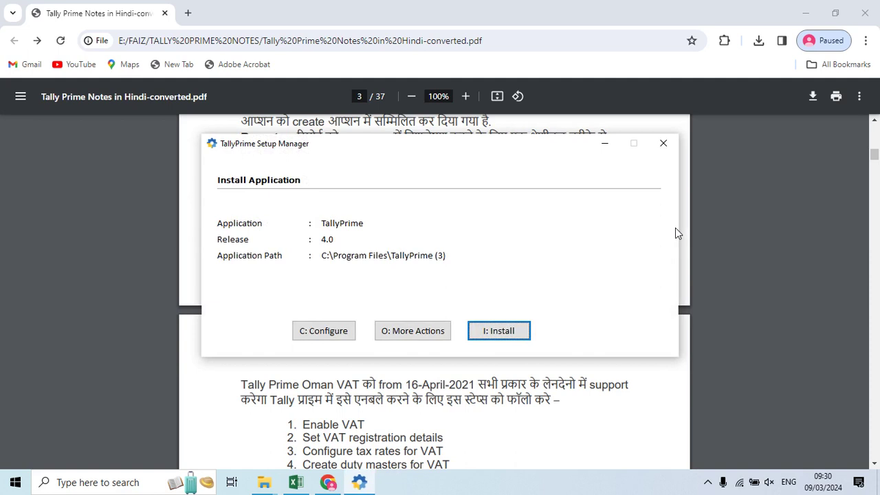
key(Return)
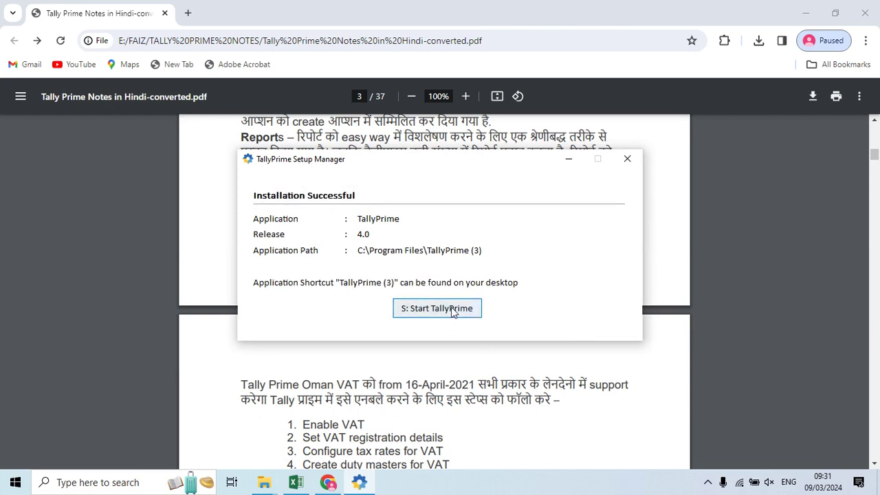
Step: Launch the new TallyPrime and move between the License dialog's Educational Mode and network license options
click(453, 311)
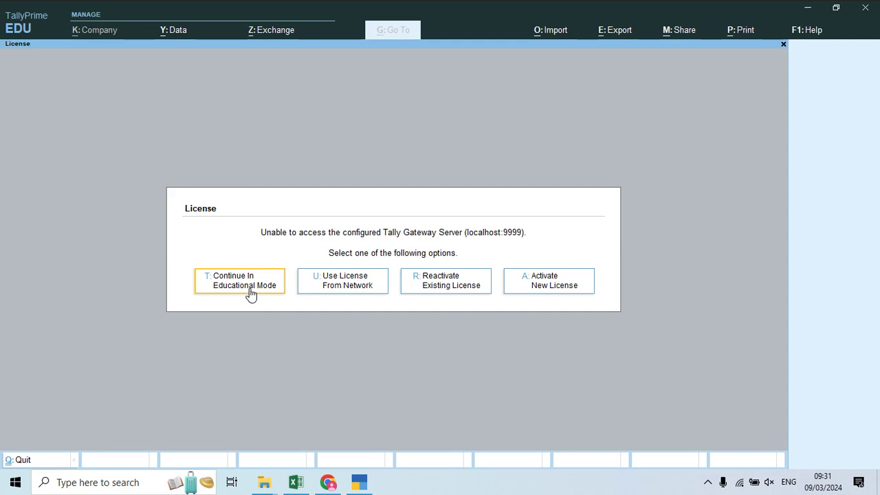
key(Right)
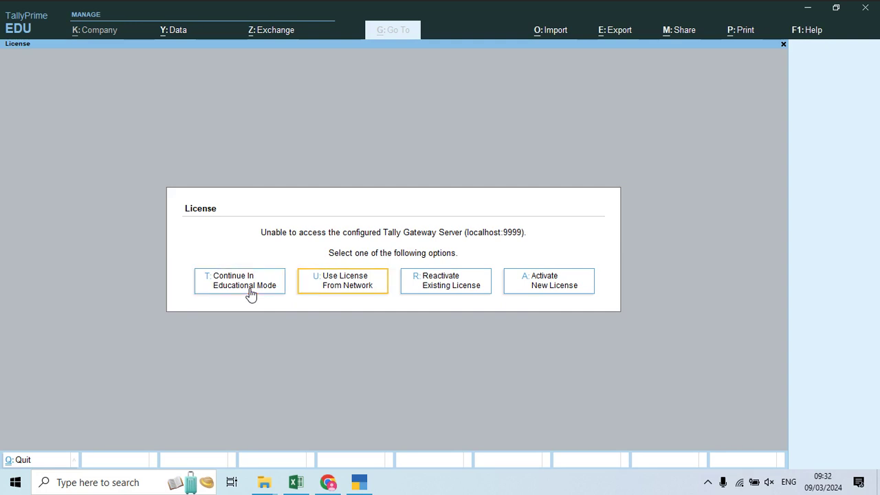
key(Left)
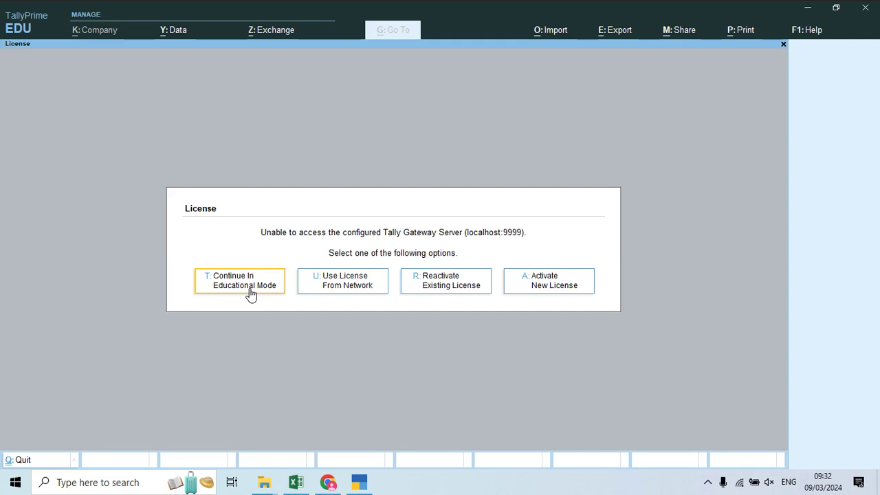
key(Right)
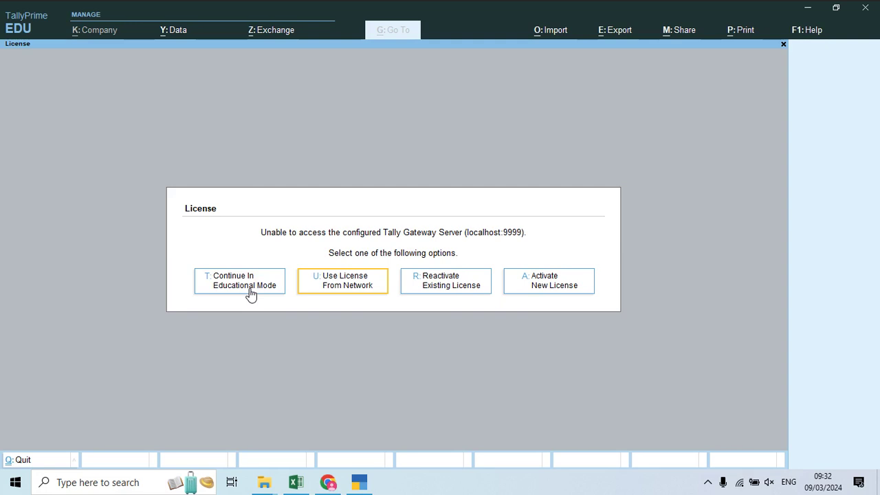
Step: Try Use License From Network twice, dismissing the license-not-found notice each time
key(Right)
key(Left)
key(Return)
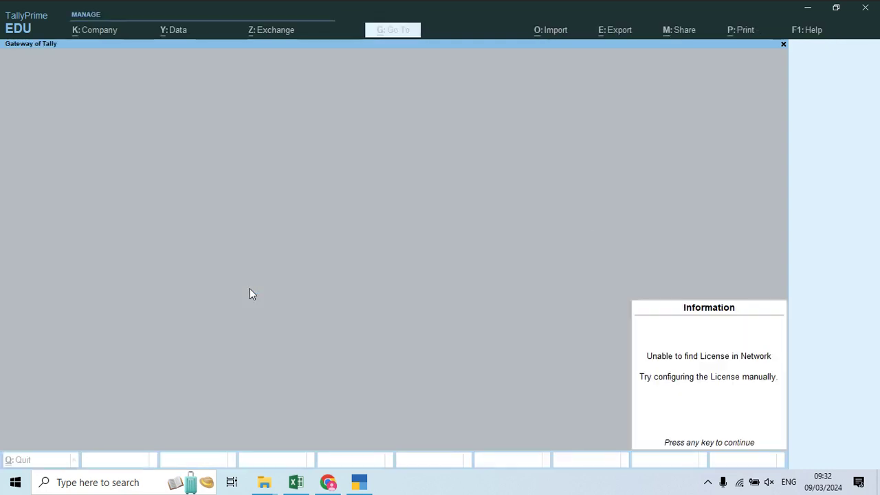
key(Return)
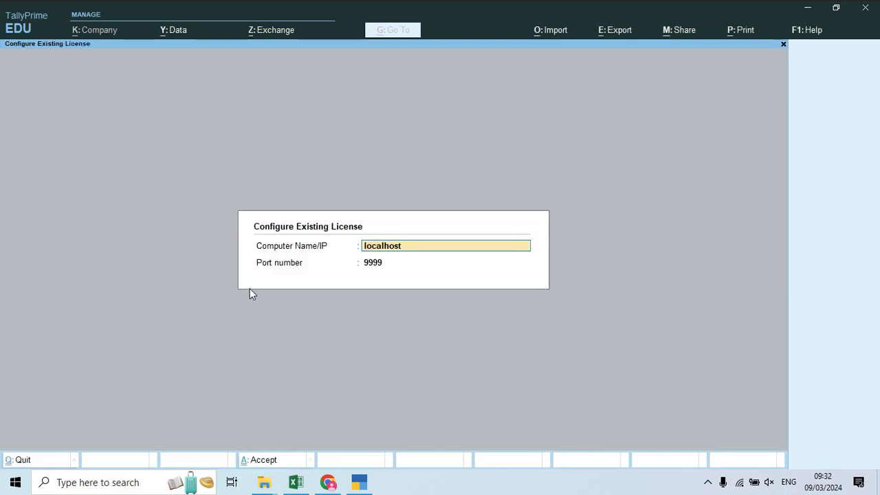
key(ctrl+a)
key(Right)
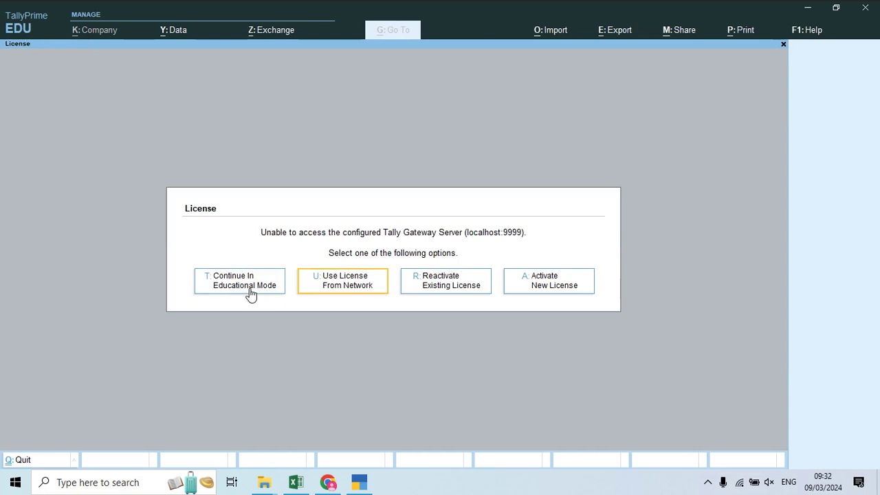
key(Return)
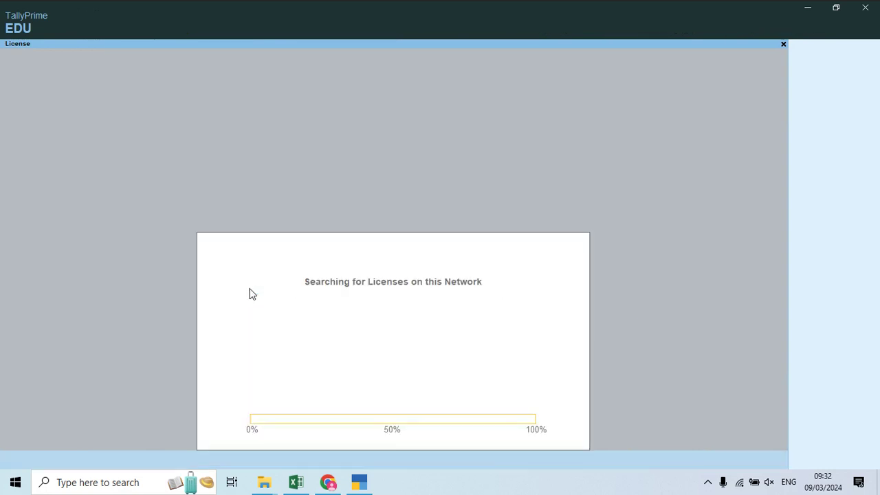
key(Return)
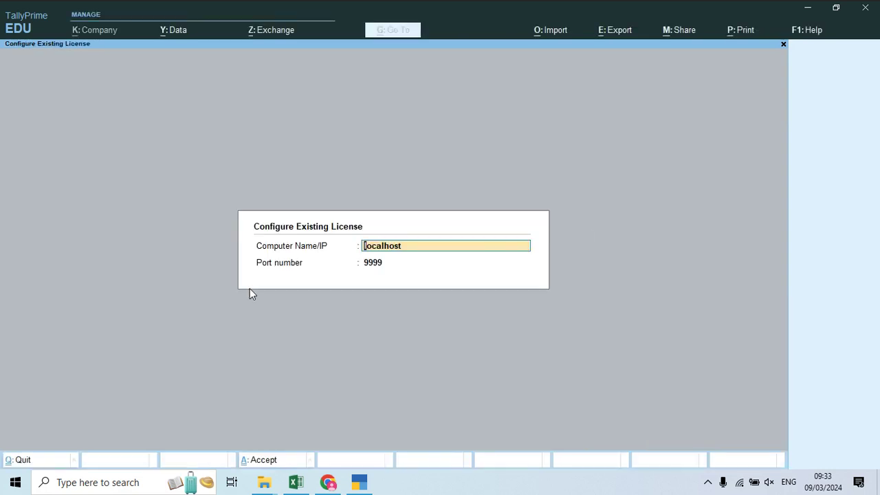
Step: Clear the localhost server name and open the Reactivate Existing License form
key(Return)
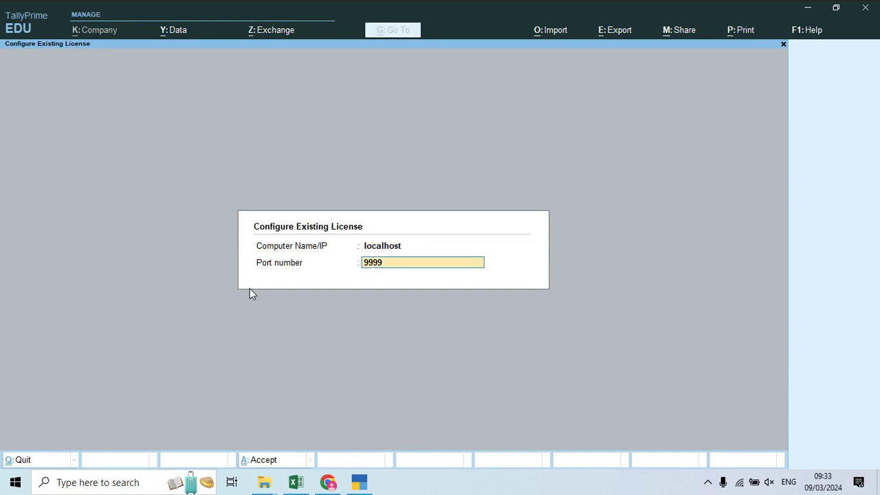
key(Up)
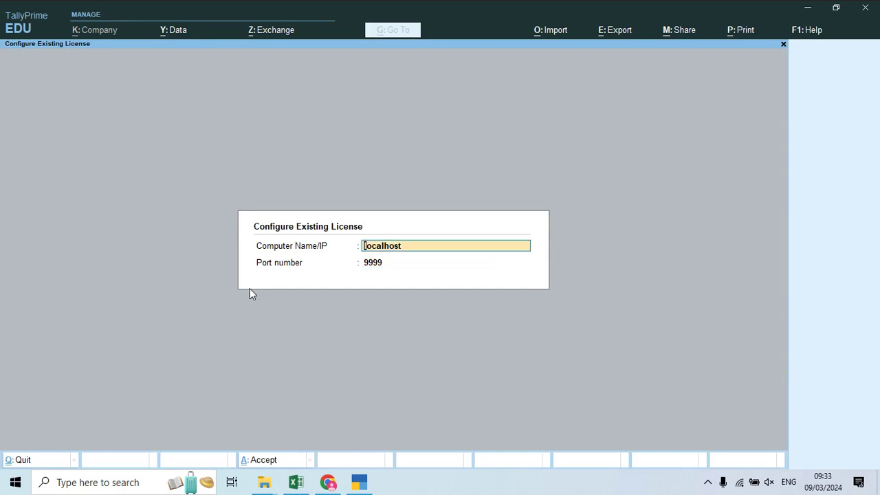
key(BackSpace)
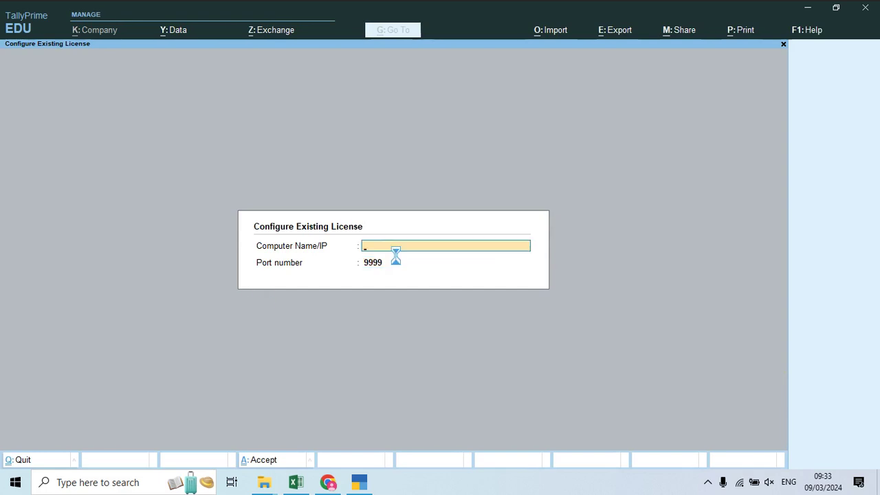
key(Right)
key(Right)
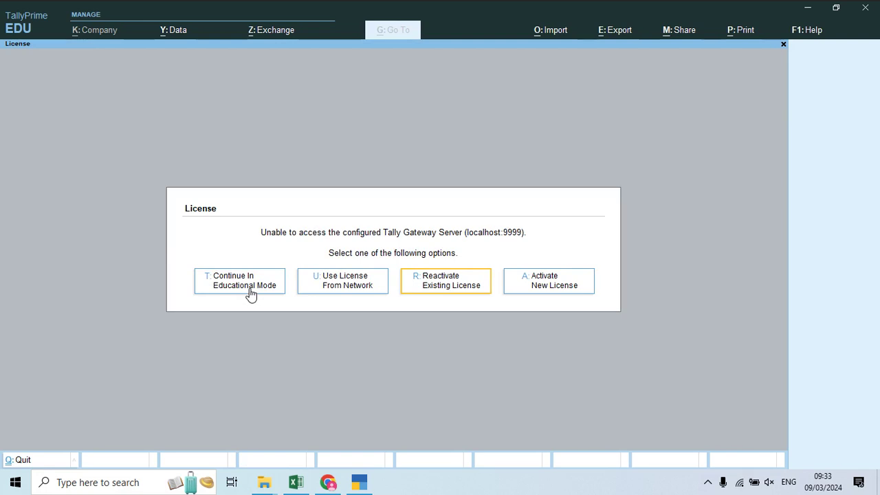
key(Return)
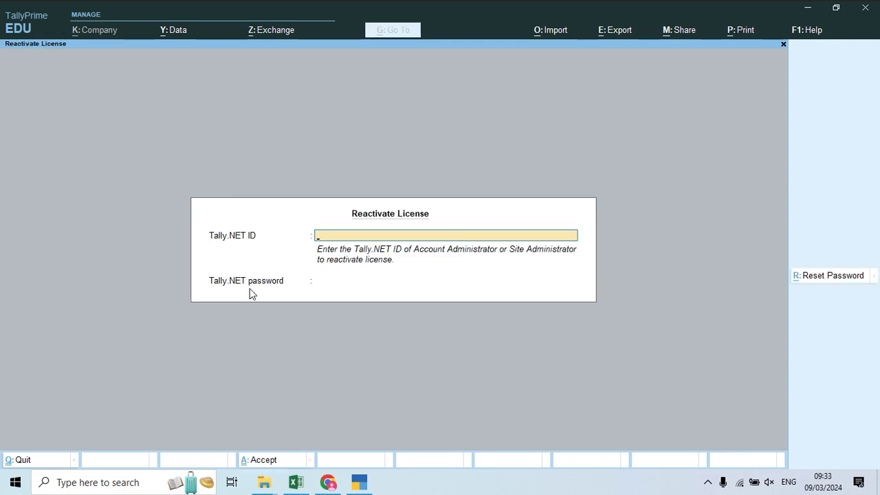
Step: Enter a Tally.NET ID, dismiss the invalid e-mail error, and move to Activate New License
text(1212212)
key(Return)
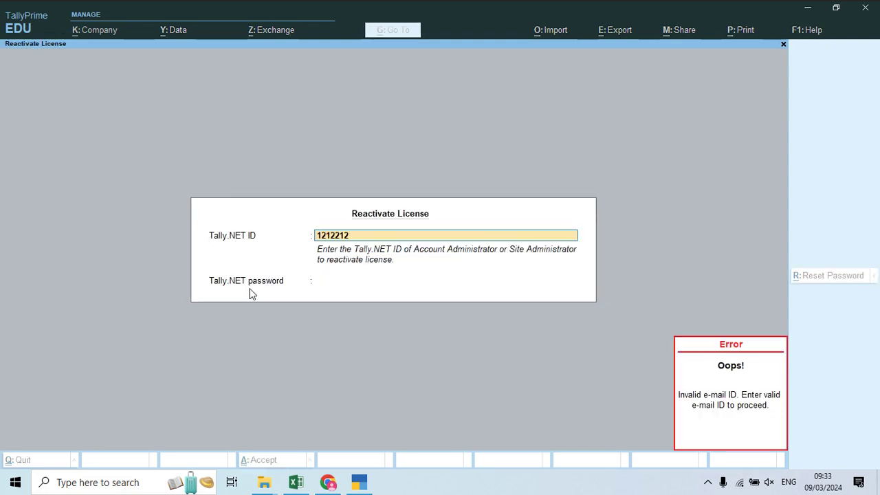
key(Return)
click(251, 295)
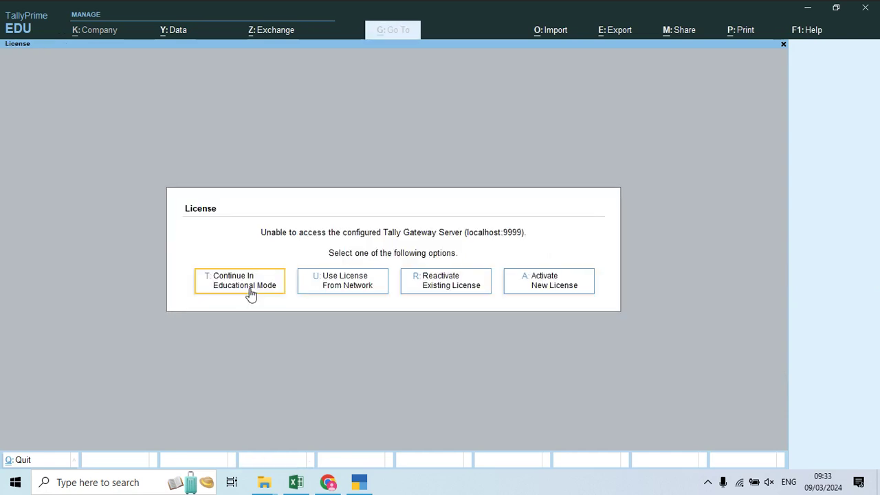
key(Right)
key(Right)
key(Right)
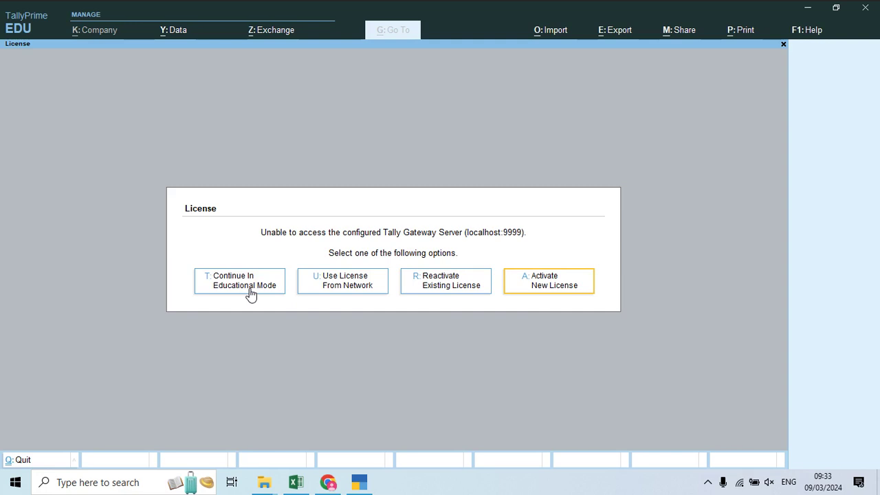
key(Return)
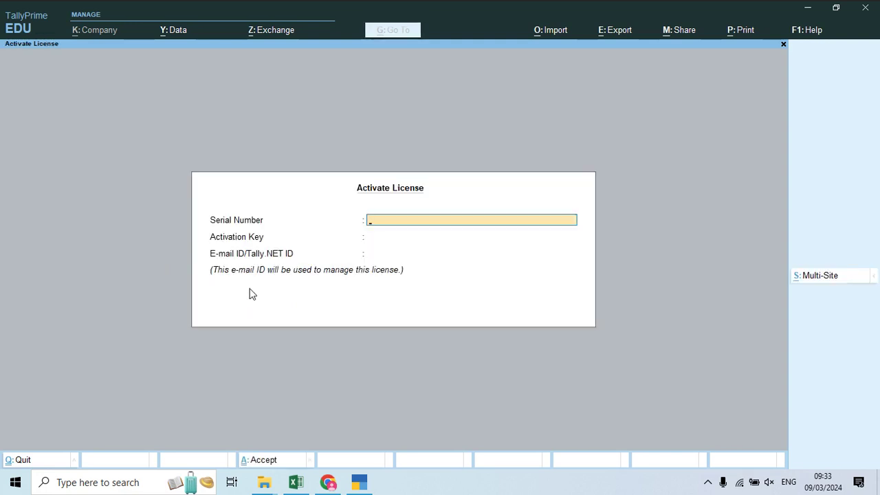
text(121212)
key(Return)
text(1212122)
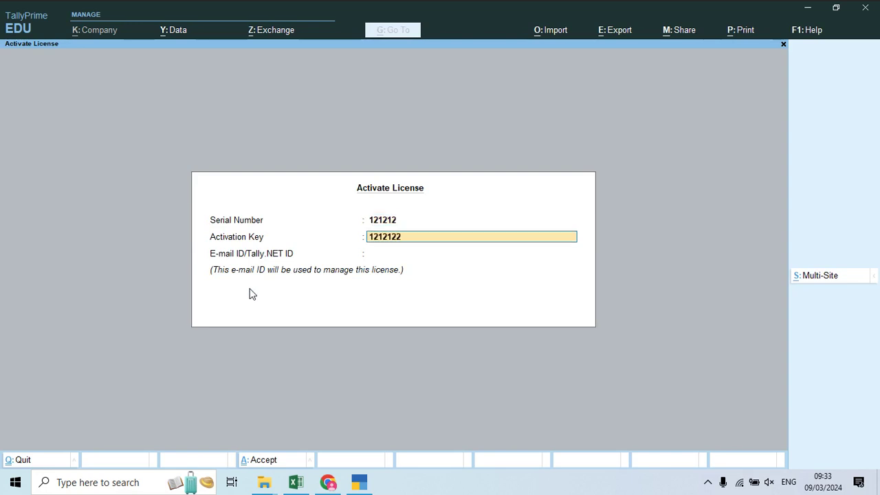
key(Return)
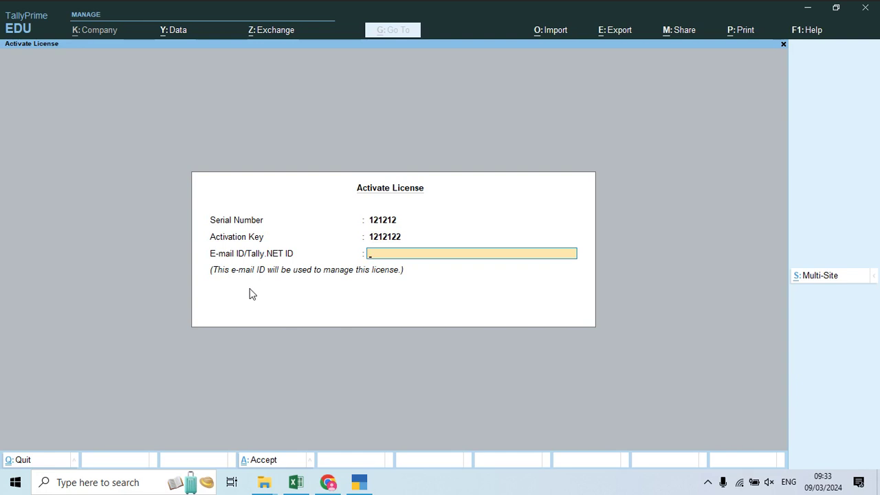
key(Return)
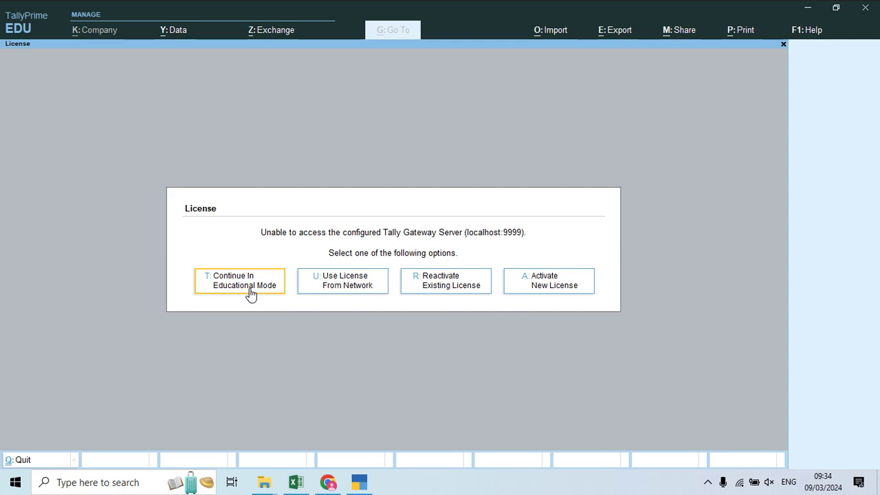
Step: Choose Continue In Educational Mode from the license options
key(Right)
key(Right)
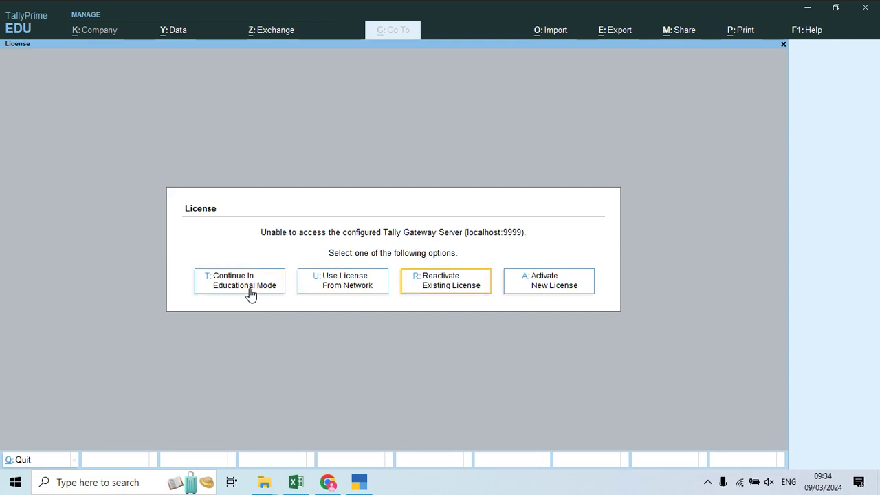
key(Left)
key(Right)
key(Right)
key(Right)
key(Right)
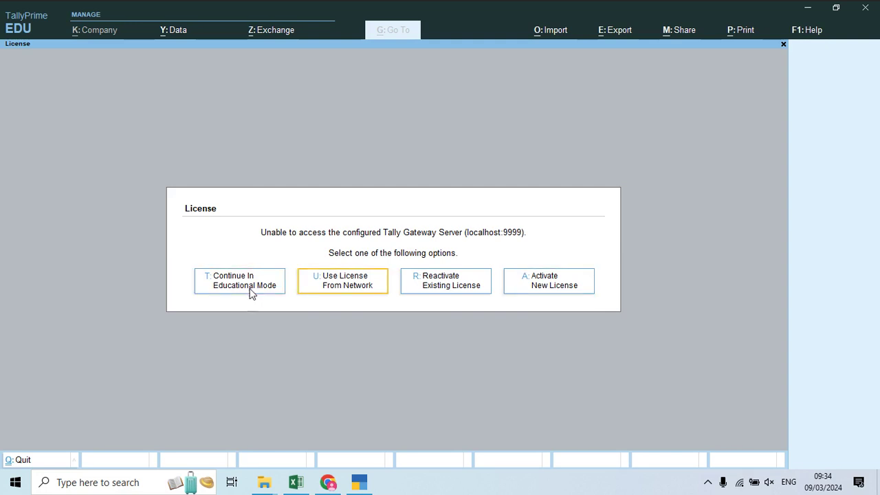
click(250, 288)
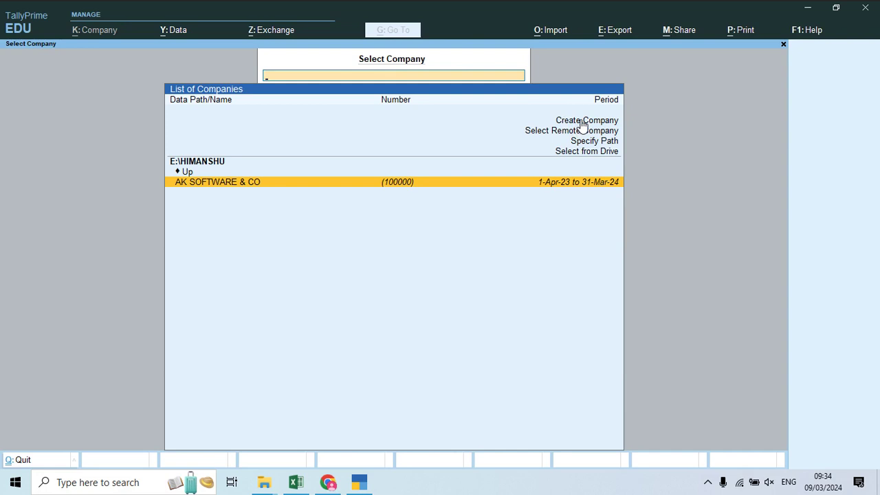
Step: Move between Create Company, Specify Path and Select from Drive in the company list
key(Up)
key(Up)
key(Up)
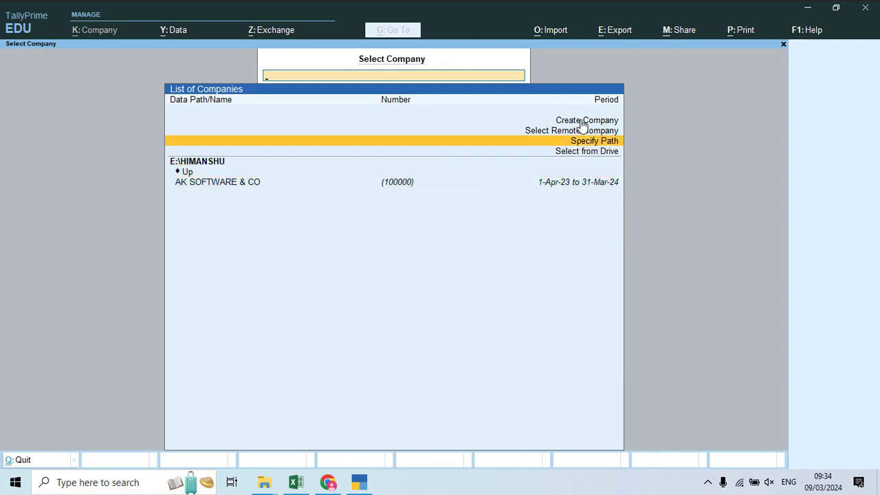
key(Up)
key(Up)
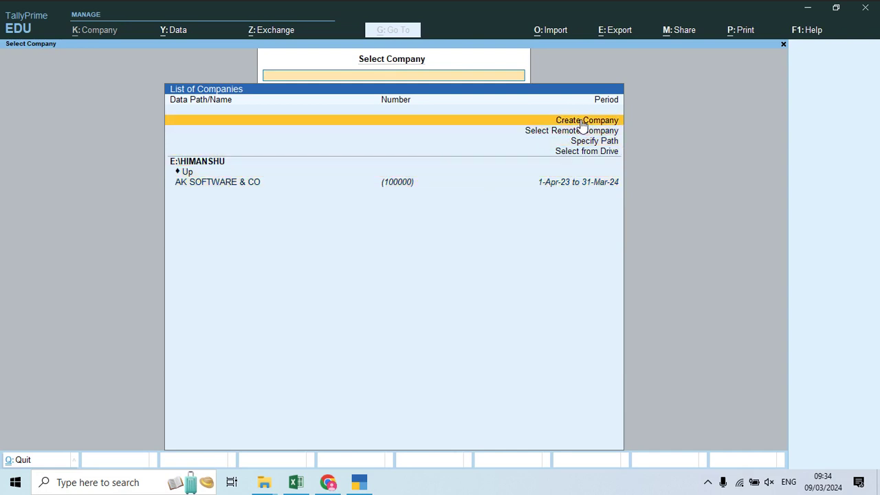
key(Down)
key(Down)
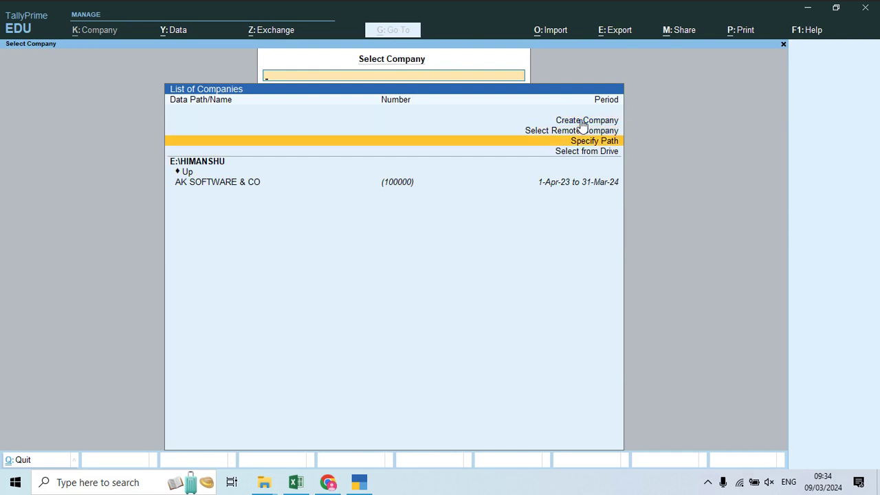
key(Down)
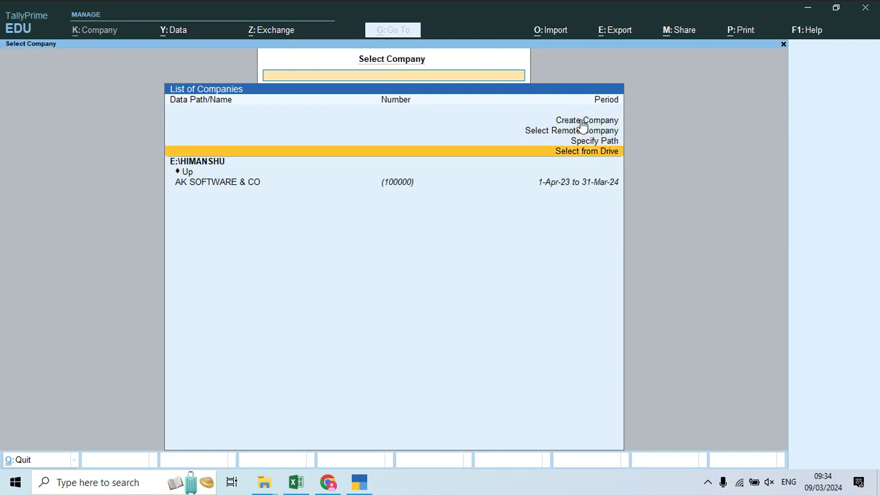
key(Up)
key(Down)
Step: Show the desktop and open New Volume (E:) from This PC in File Explorer
key(super+d)
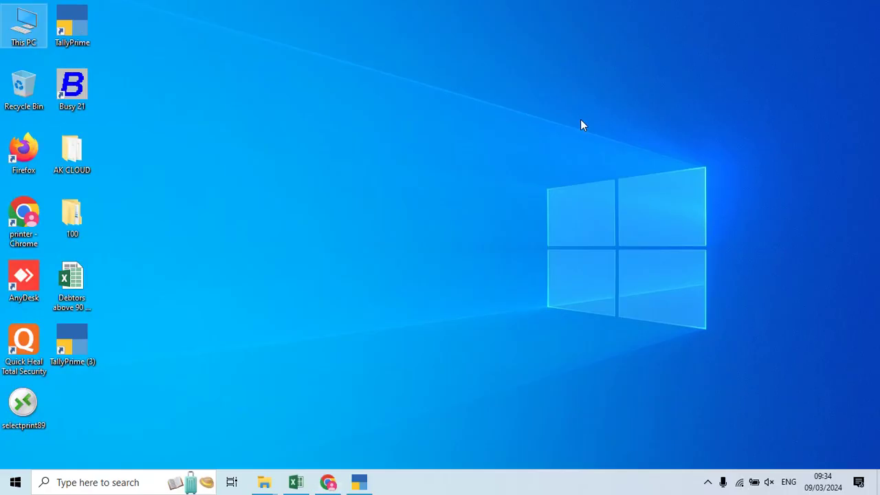
double_click(23, 28)
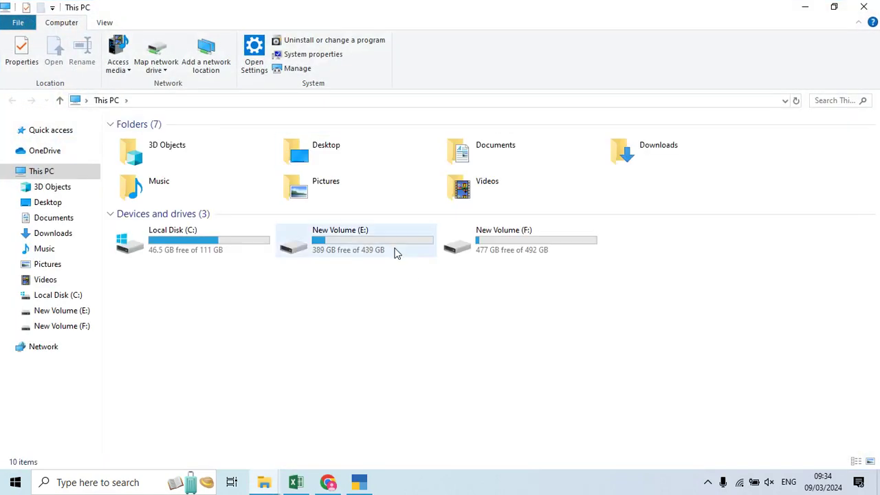
click(394, 251)
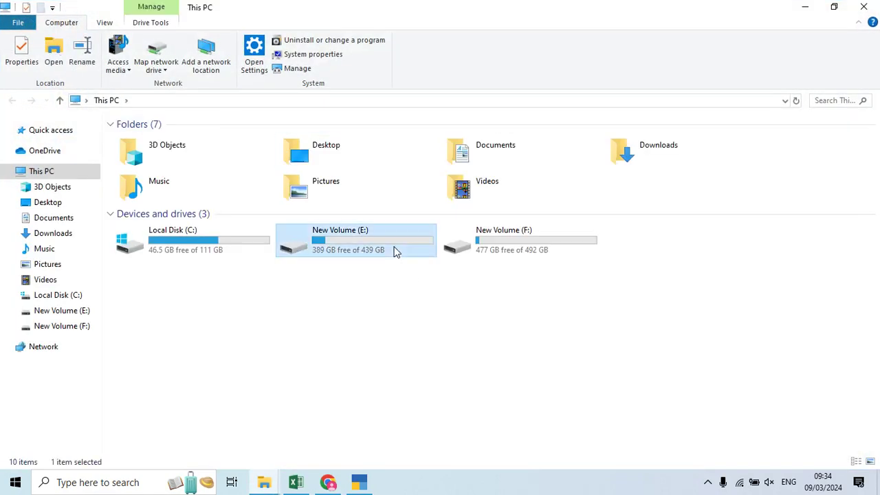
double_click(394, 251)
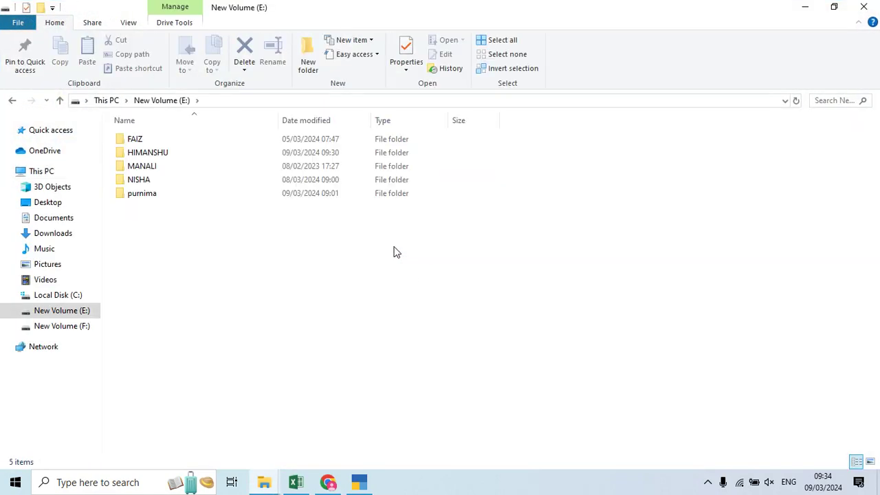
Step: Create a folder named 'Tally Prime data' on drive E and switch back to TallyPrime
right_click(259, 253)
mouse_move(309, 395)
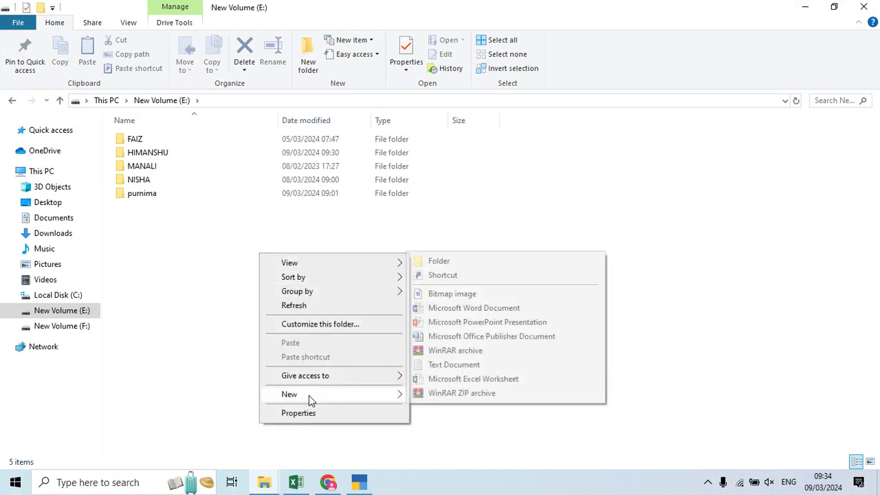
click(460, 261)
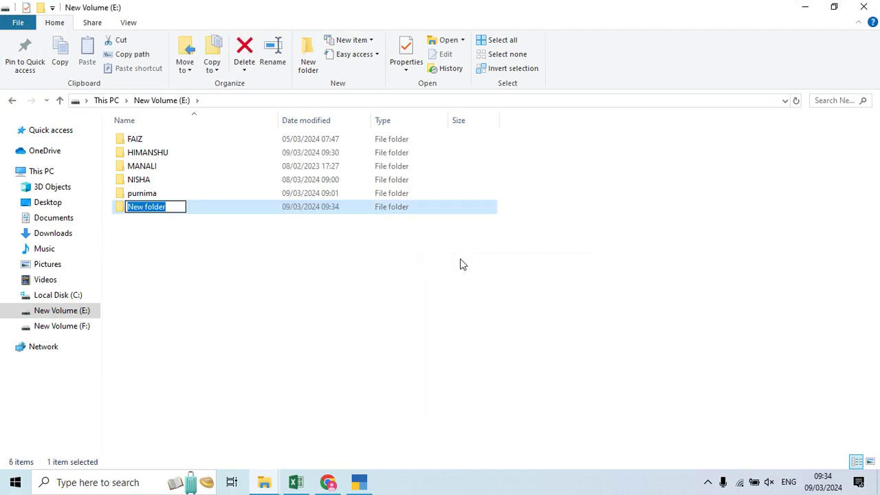
text(t)
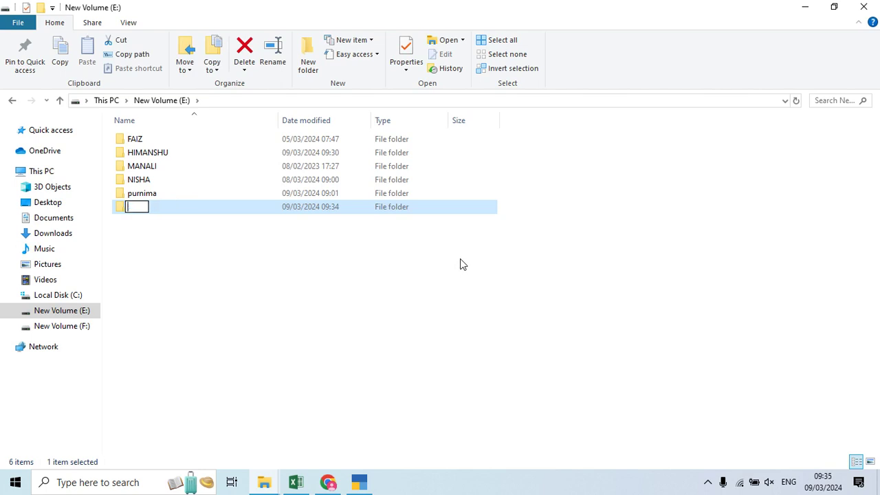
text(ALL)
key(BackSpace)
key(BackSpace)
key(BackSpace)
key(BackSpace)
text(T)
key(BackSpace)
text(Tally Prime )
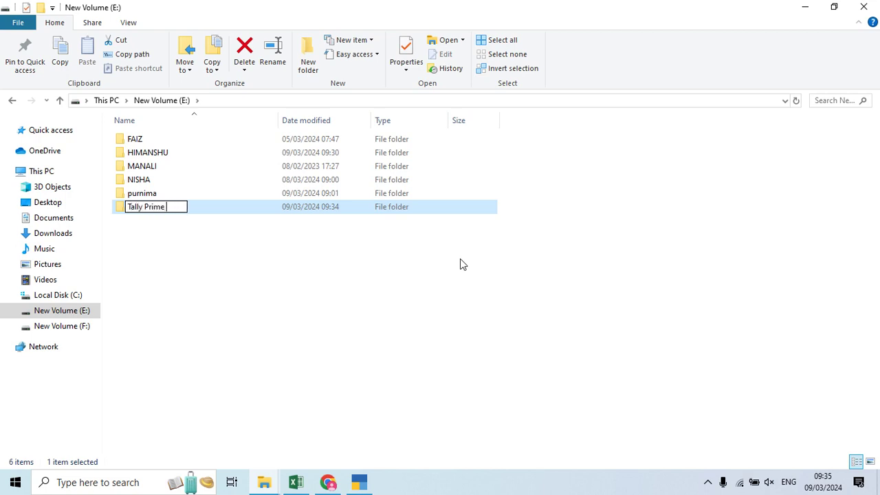
text(data)
key(Return)
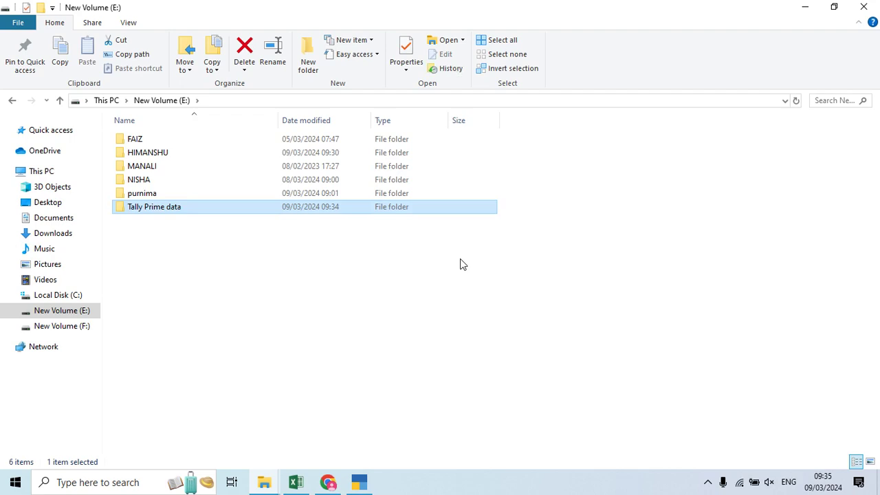
click(359, 482)
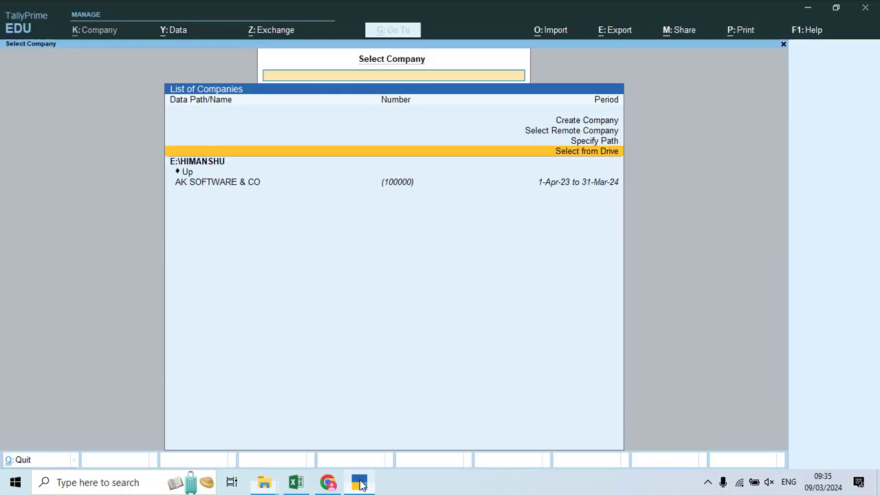
Step: Use Select from Drive to open E:\Tally Prime data in the company list
key(Up)
key(Up)
key(Up)
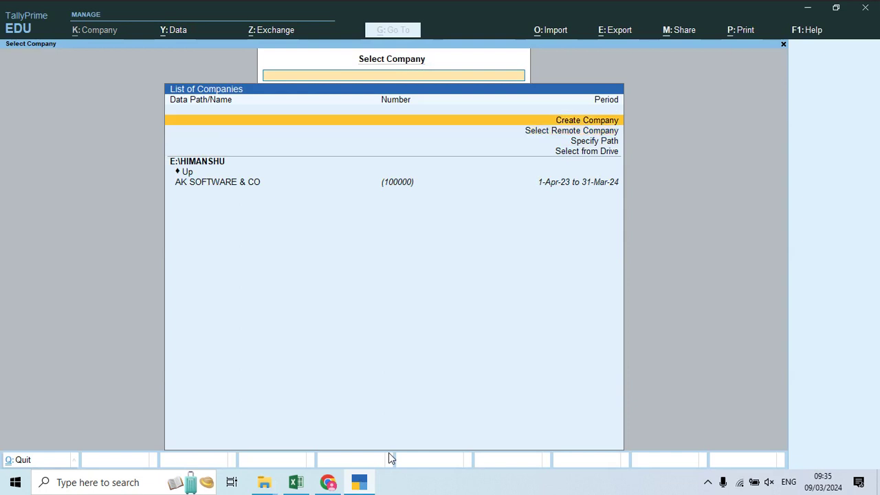
key(Down)
key(Down)
key(Down)
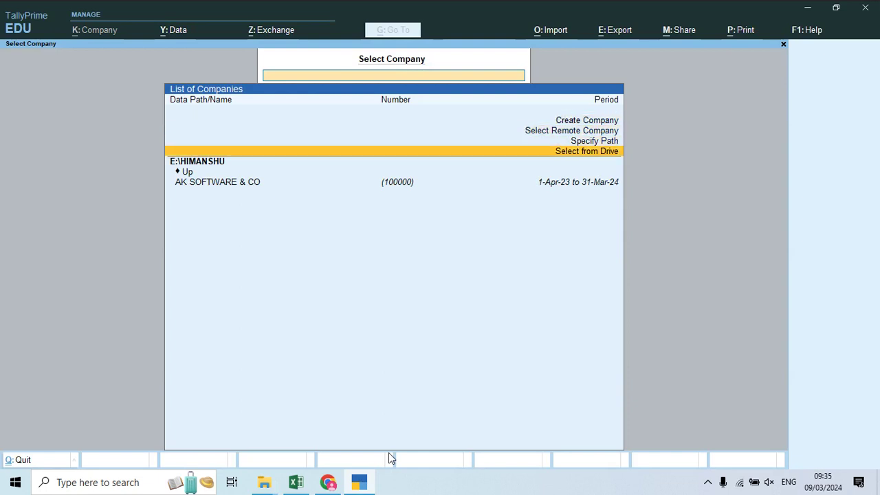
key(Return)
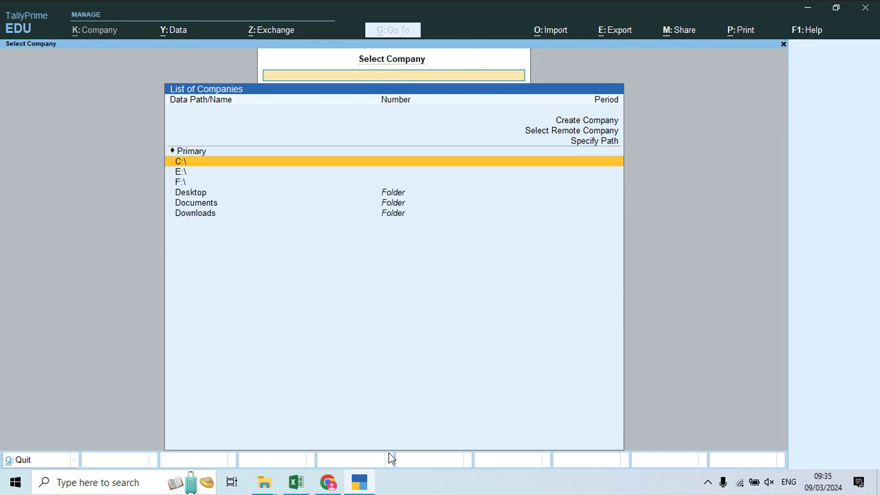
key(Down)
key(Return)
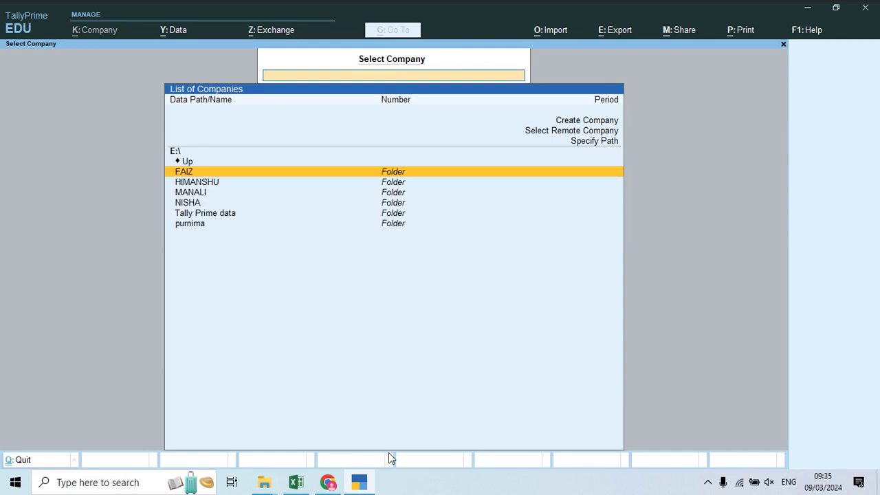
key(Down)
key(Down)
key(Down)
key(Down)
key(Return)
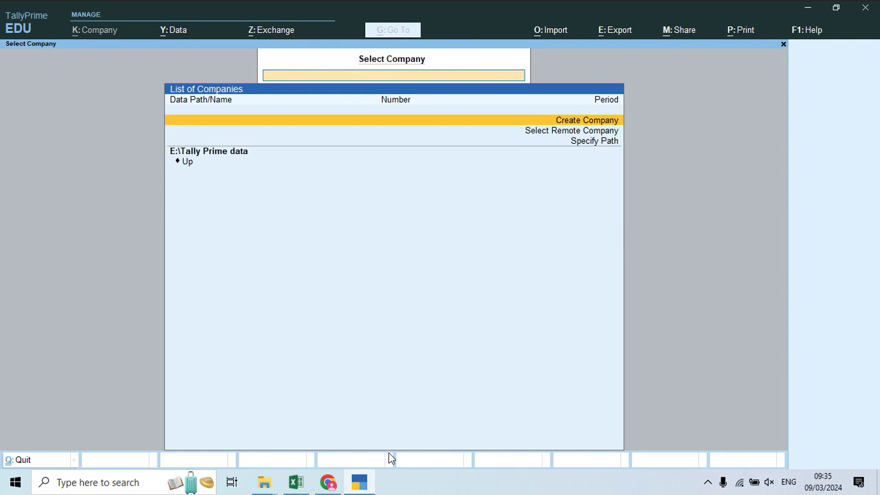
Step: Choose Create Company to bring up the blank Company Creation form
key(Down)
key(Down)
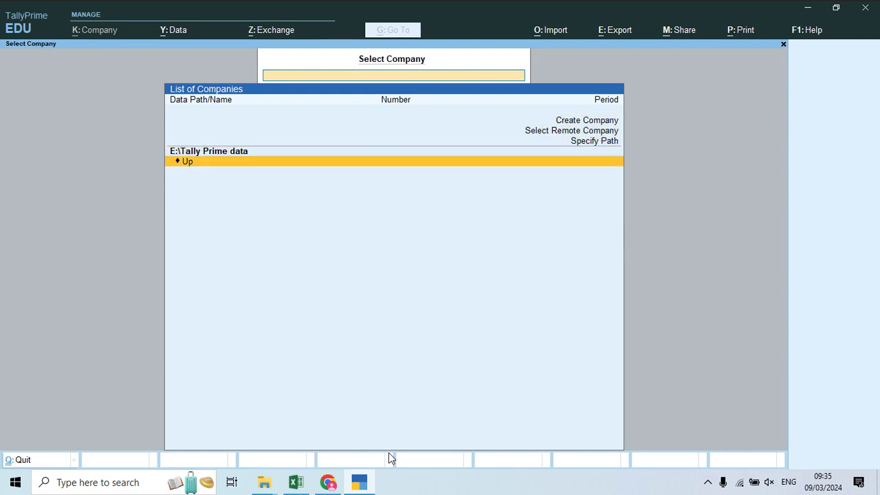
key(Up)
key(Down)
key(Up)
key(Up)
key(Up)
key(Up)
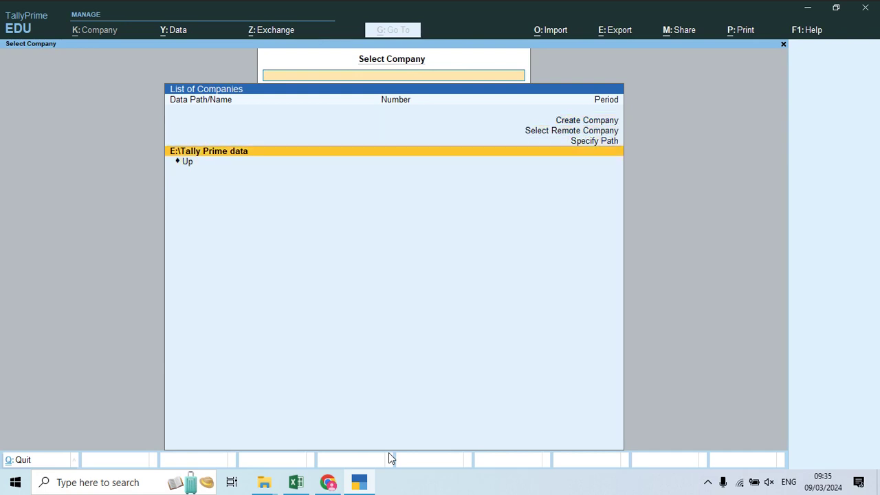
key(Return)
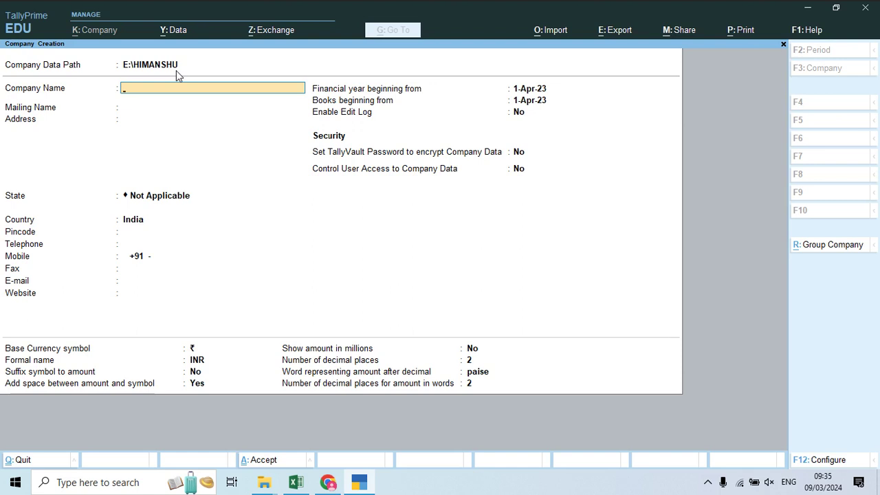
Step: Leave the Company Creation form and return to company selection
key(Escape)
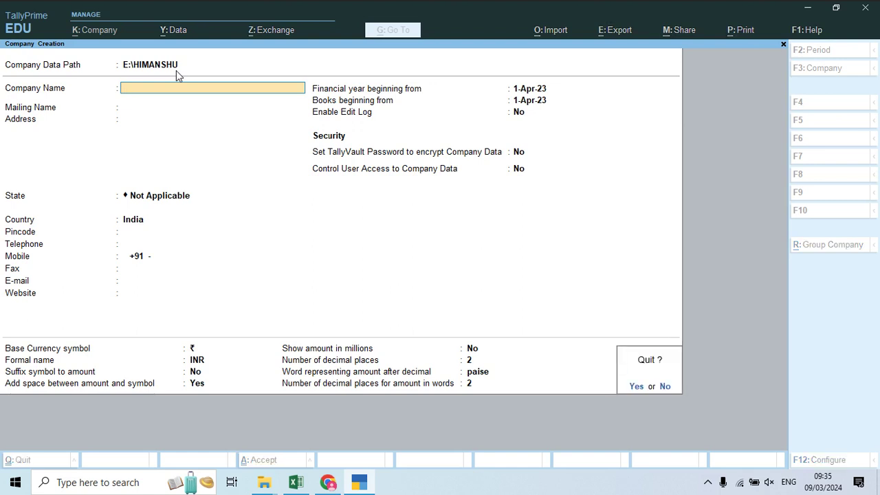
key(Escape)
key(Escape)
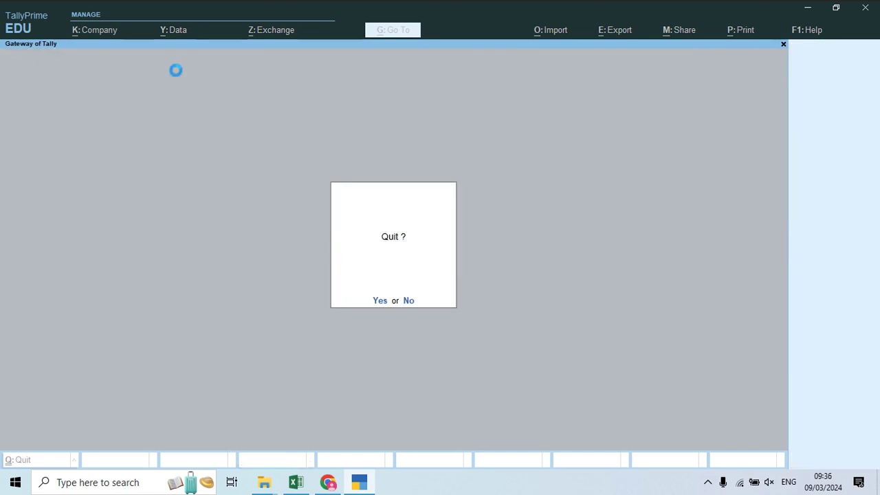
key(n)
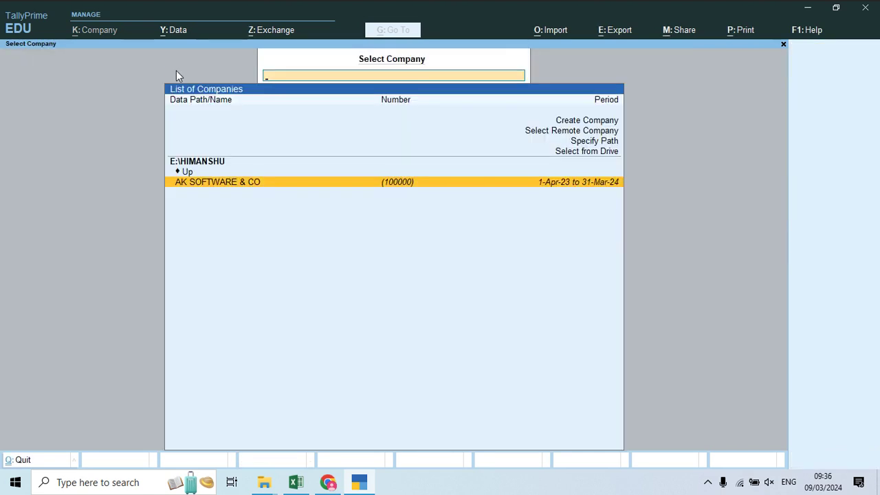
Step: Browse drive E to the Tally Prime data folder and reopen Create Company
key(Up)
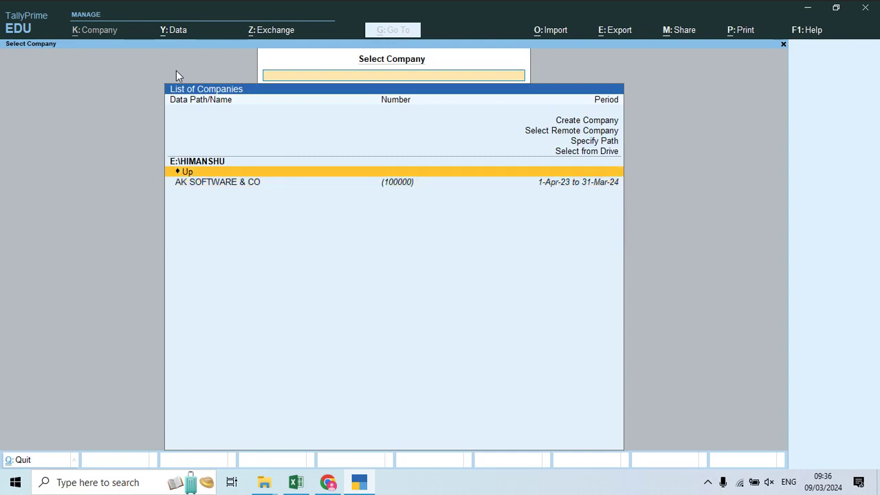
key(Up)
key(Return)
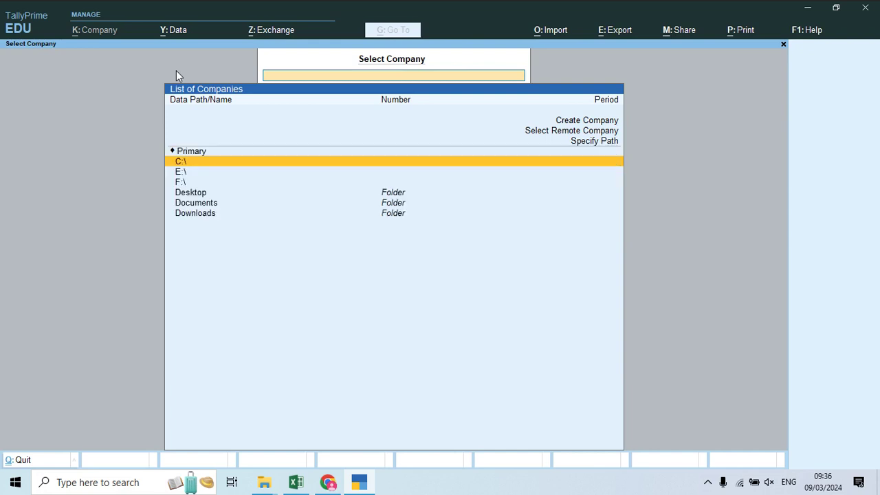
key(Down)
key(Down)
key(Up)
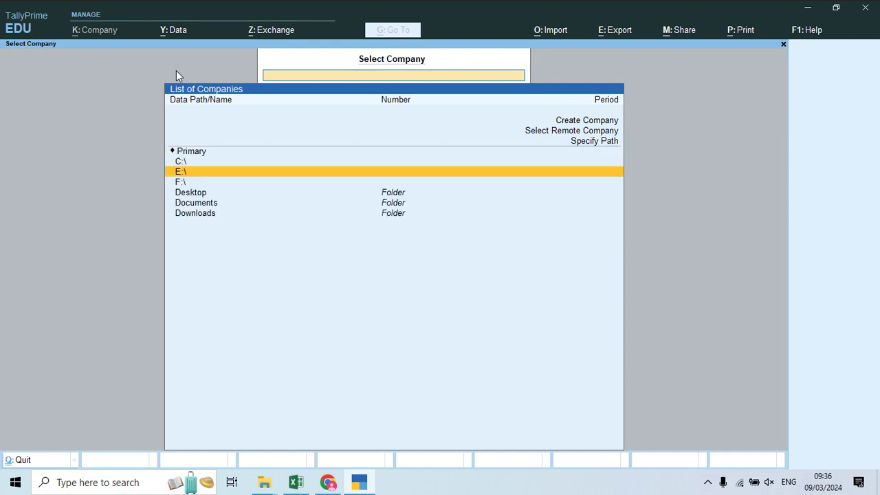
key(Down)
key(Up)
key(Return)
key(Down)
key(Down)
key(Down)
key(Down)
key(Return)
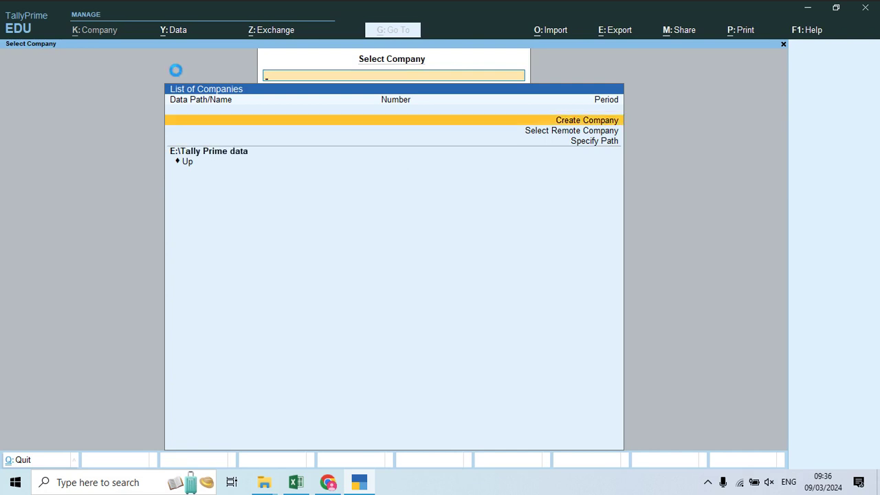
key(Return)
Step: Set the Company Data Path to E:\Tally Prime data, then bring up the Quit prompt
key(Up)
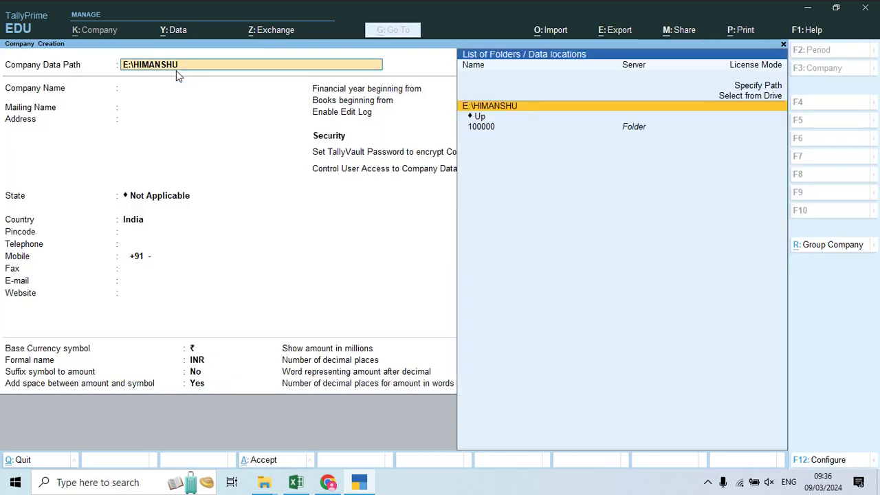
key(Up)
key(Return)
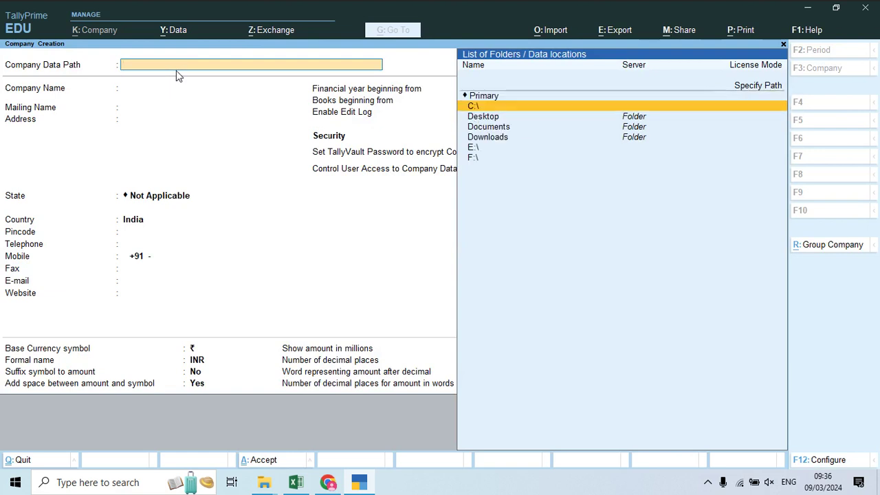
key(Down)
key(Down)
key(Down)
key(Down)
key(Return)
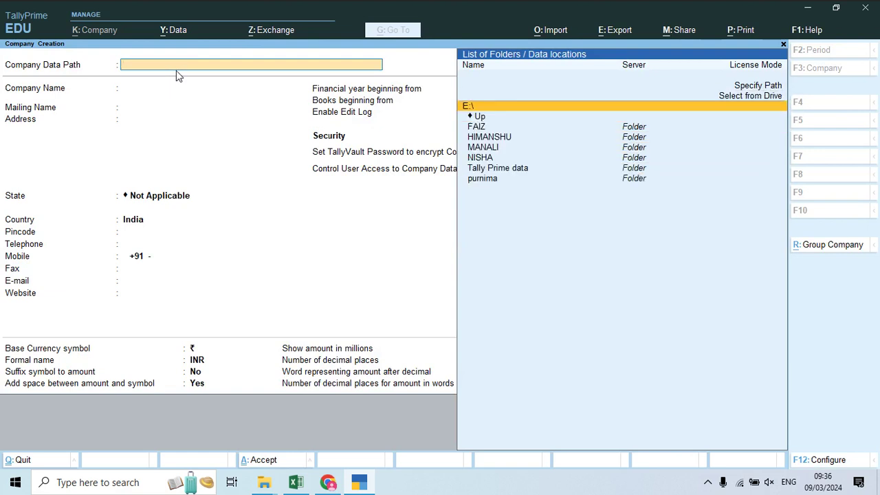
key(Down)
key(Down)
key(Down)
key(Down)
key(Down)
key(Return)
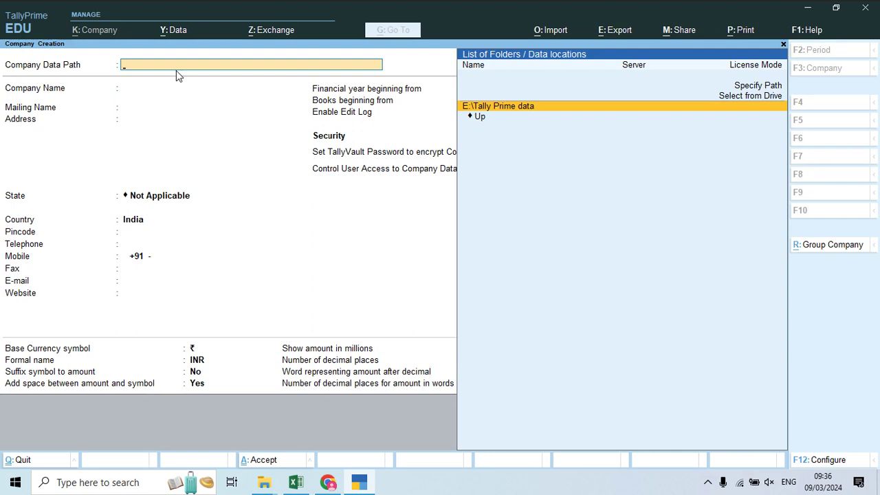
key(Return)
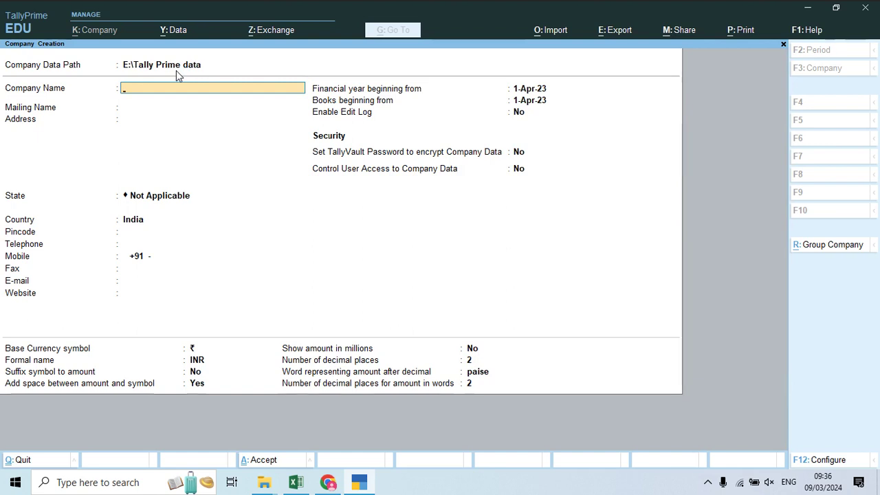
key(Escape)
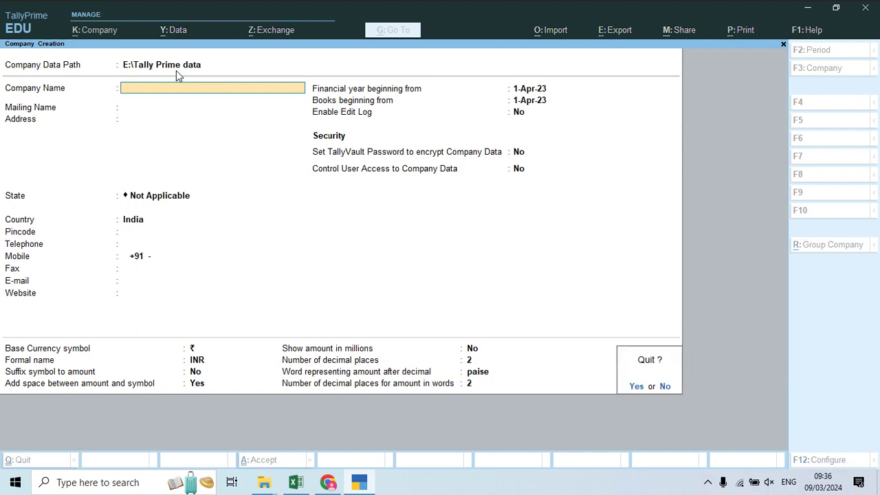
Step: Quit the Company Creation form and return to Select Company
key(y)
key(Escape)
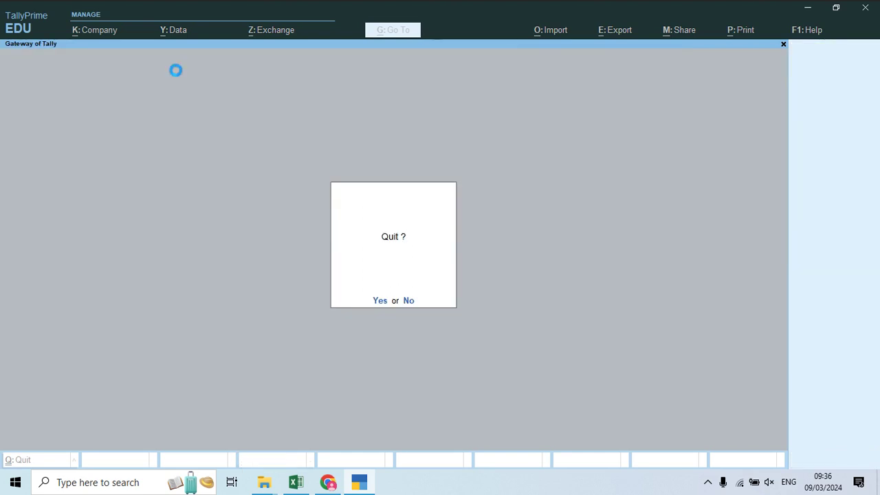
key(n)
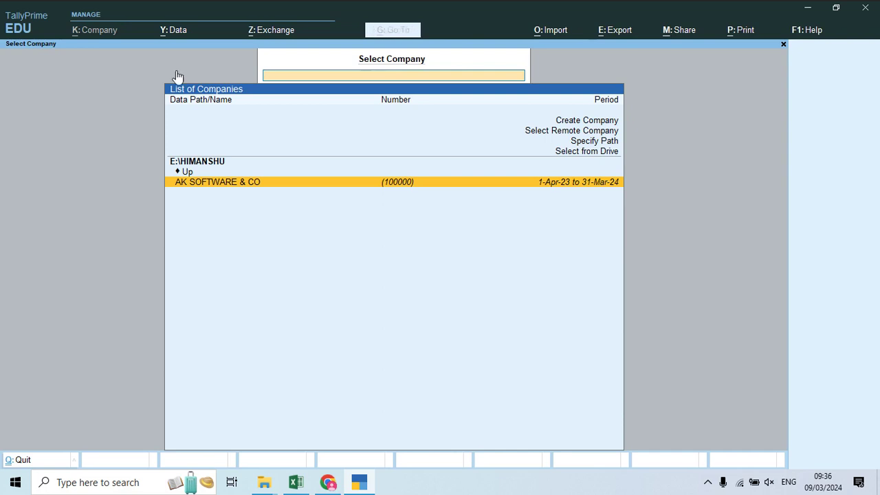
Step: Open the Data Path configuration from the Alt+Y Data menu
key(alt+y)
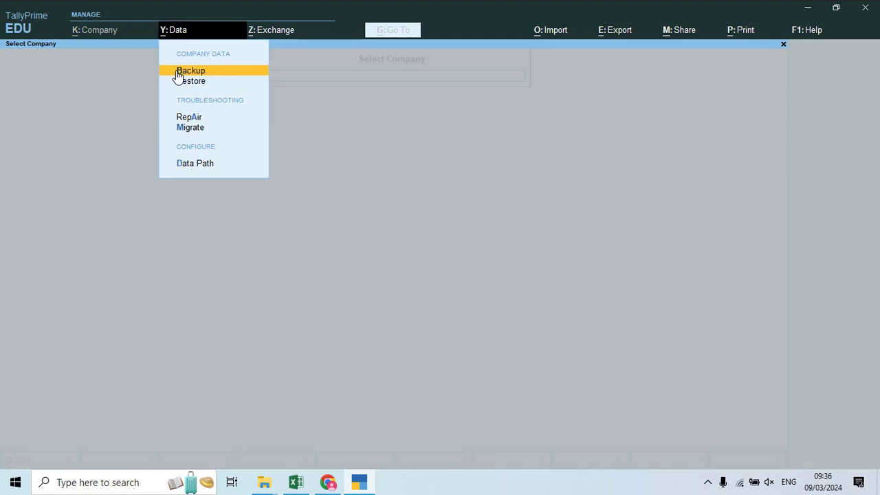
key(Down)
key(Down)
key(Down)
key(Down)
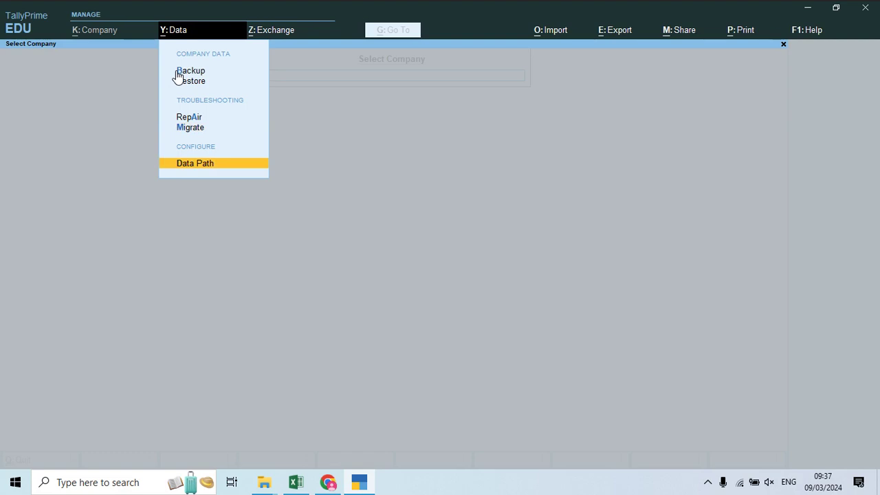
key(Return)
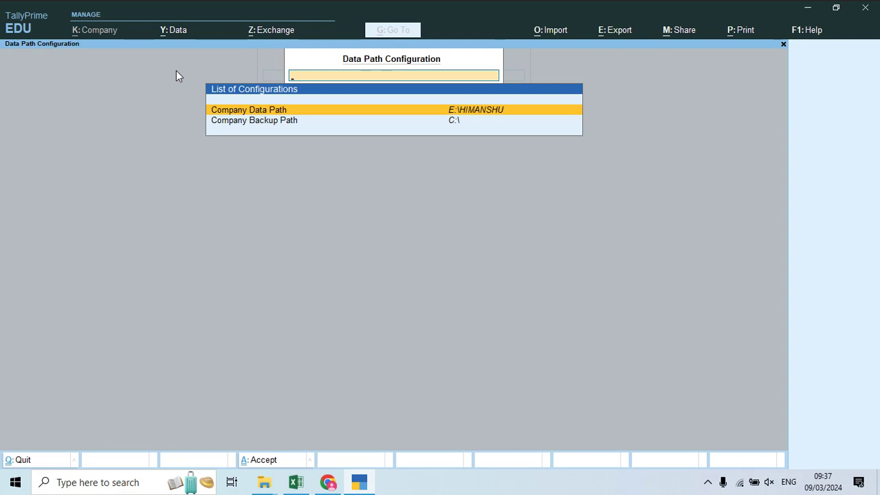
Step: Point the company data path to the E:\Tally Prime data folder, chosen from the drive list
key(Return)
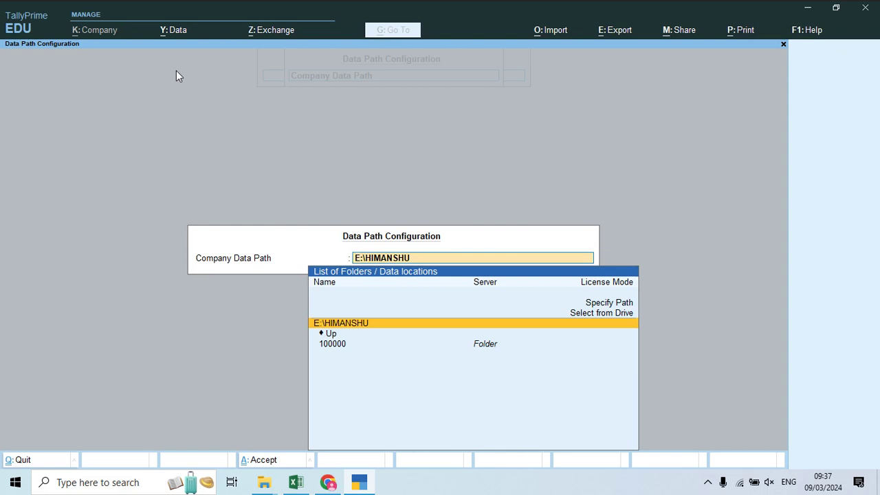
key(Up)
key(Return)
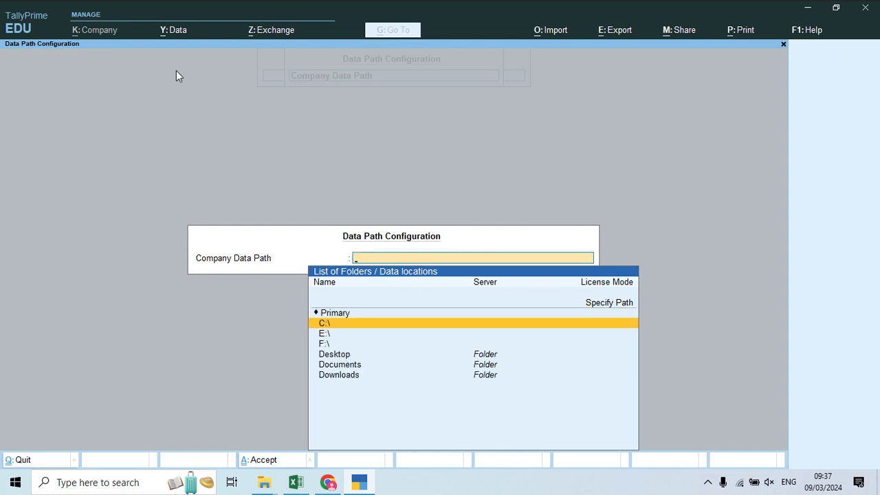
key(Down)
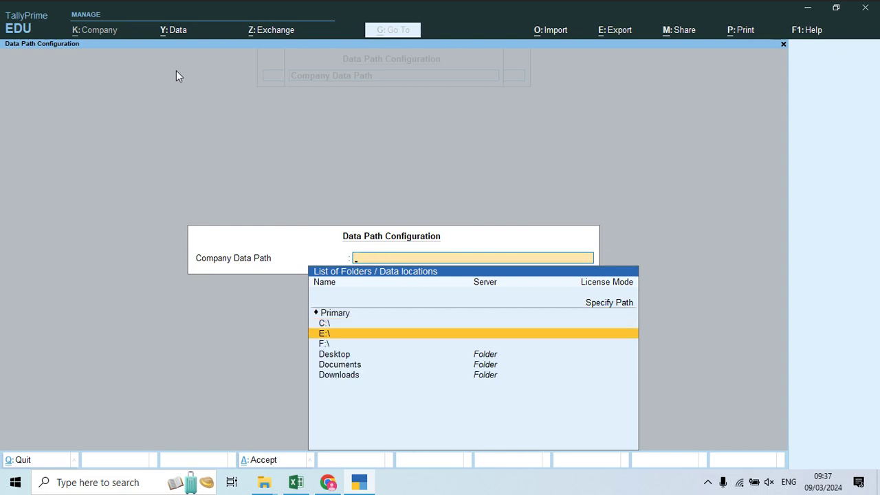
key(Return)
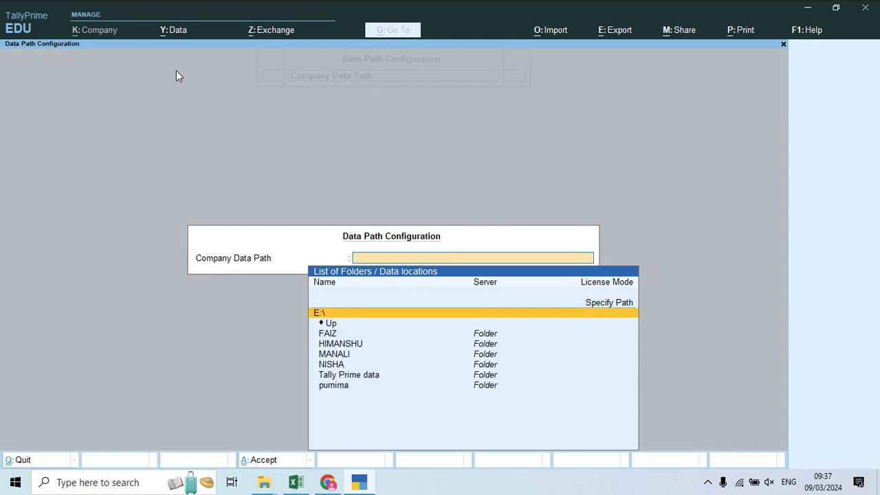
key(Down)
key(Down)
key(Down)
key(Down)
key(Down)
key(Down)
key(Return)
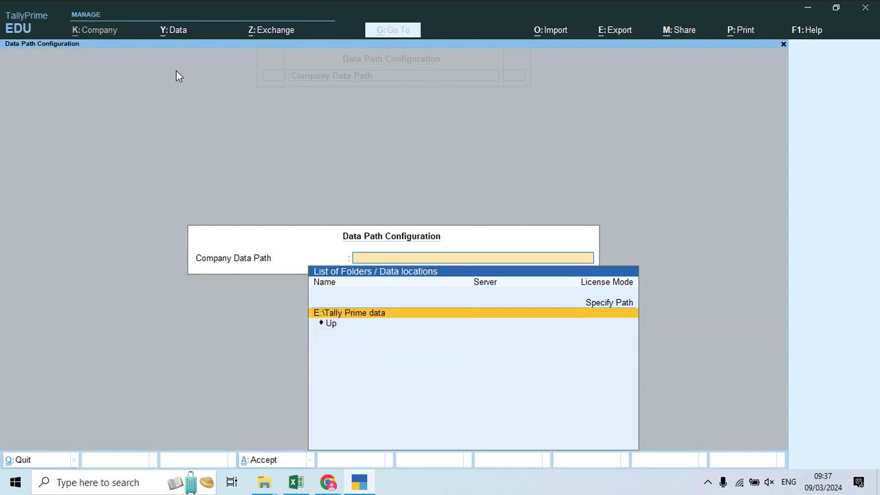
key(Return)
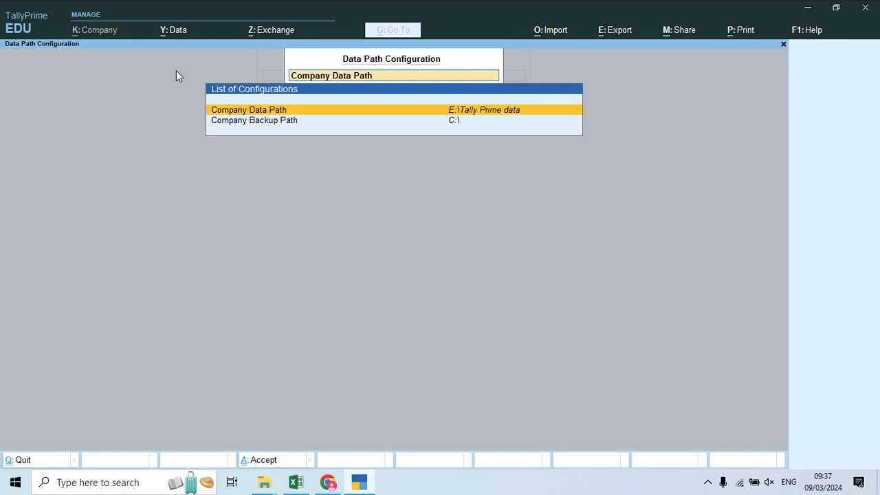
Step: Save the new data path configuration and quit TallyPrime
key(ctrl+a)
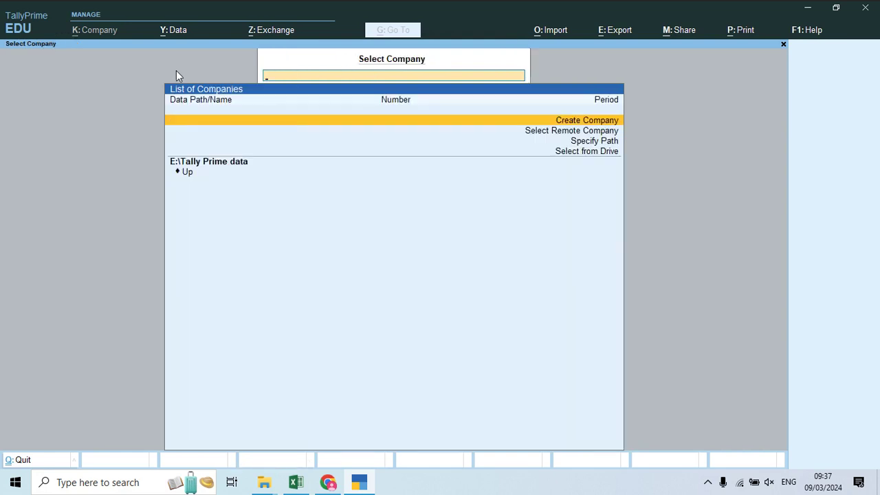
key(Escape)
key(Return)
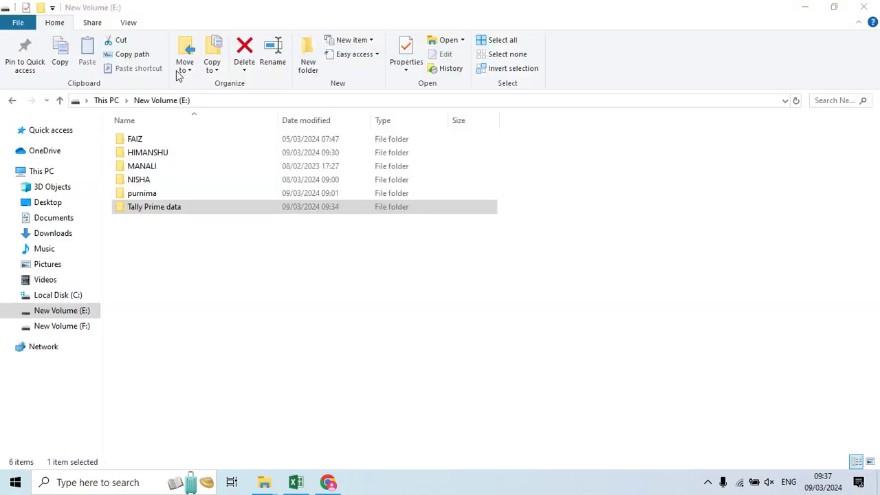
Step: Show the desktop and select the TallyPrime (3) shortcut to relaunch TallyPrime
key(super+d)
key(Down)
key(Down)
key(Down)
key(Down)
key(Down)
key(Down)
key(Down)
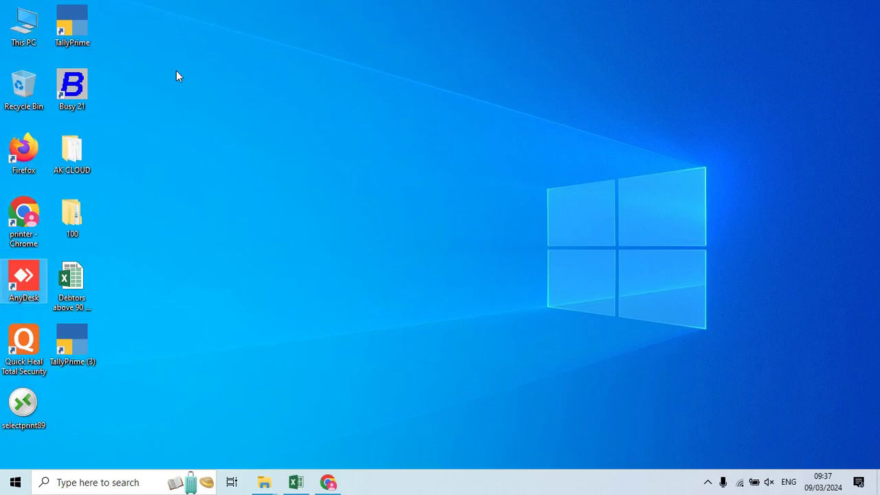
key(Up)
key(Right)
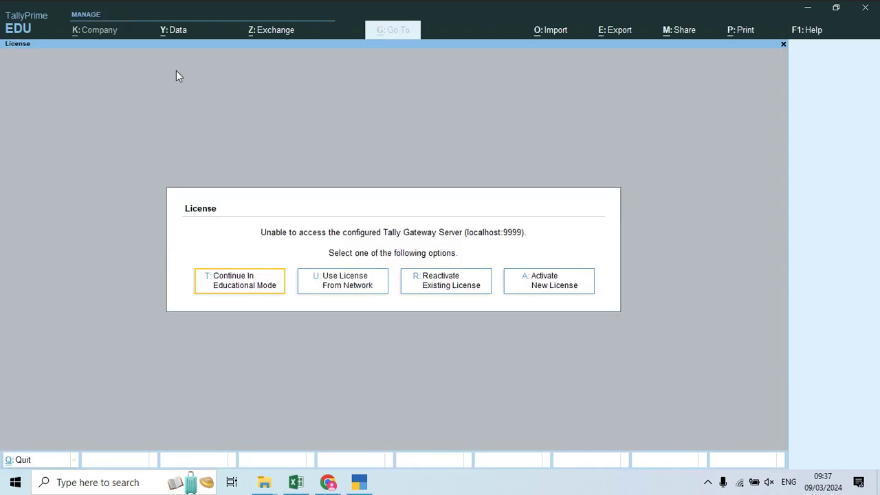
Step: Continue in educational mode and choose Create Company from the Select Company list
key(Return)
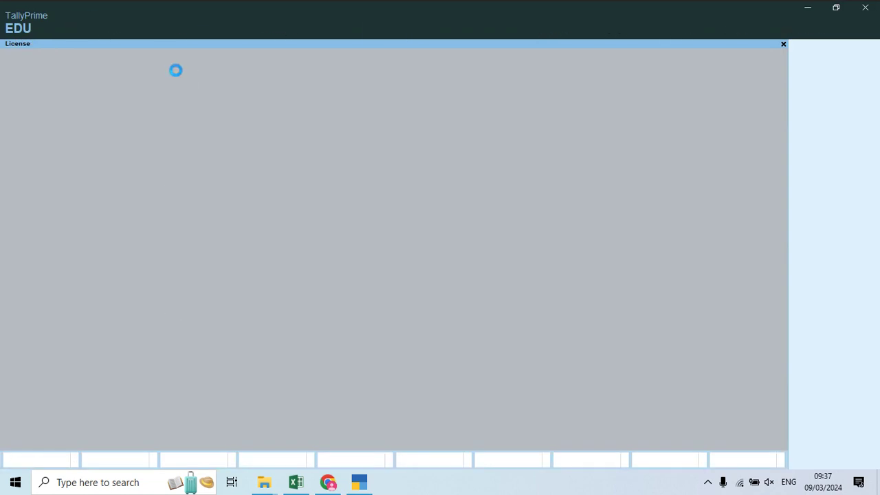
key(Down)
key(Down)
key(Down)
key(Down)
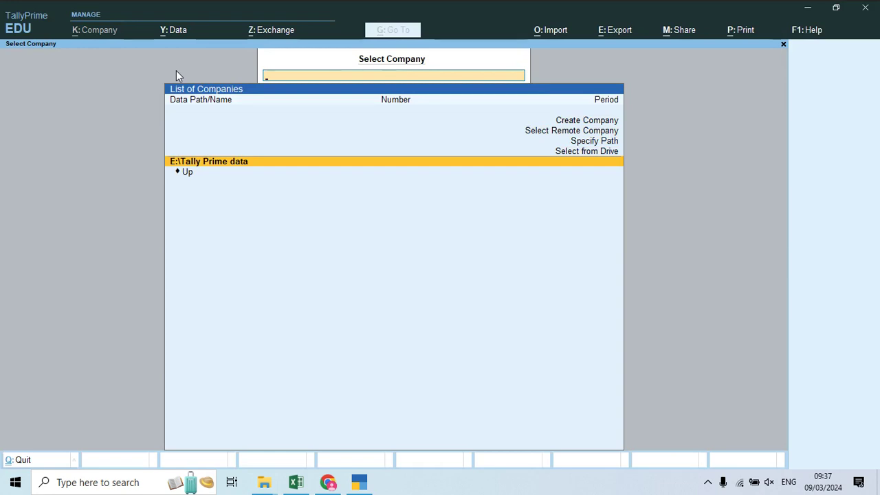
key(Up)
key(Up)
key(Up)
key(Up)
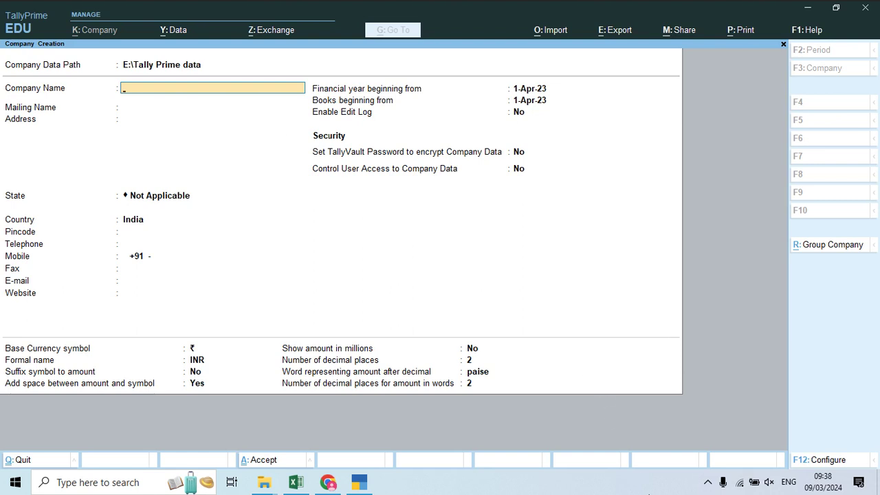
Step: Bring up the company.pdf sheet of sample company details in Chrome from the system tray
click(707, 486)
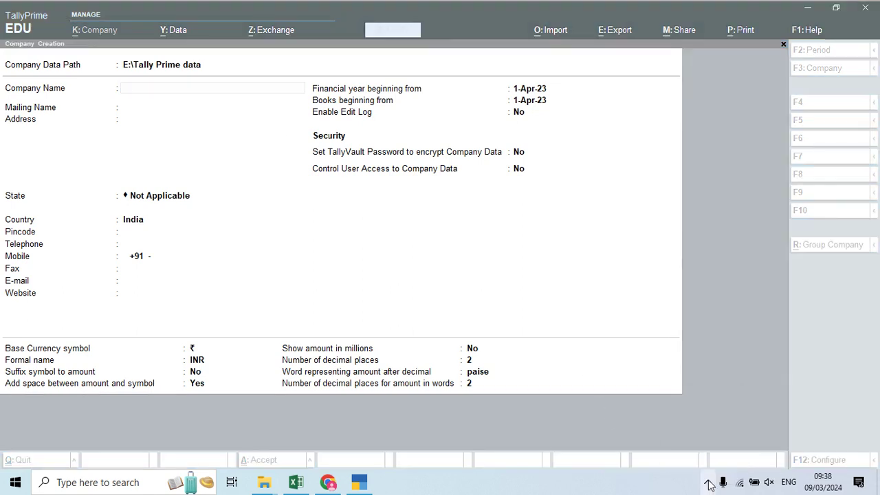
click(708, 485)
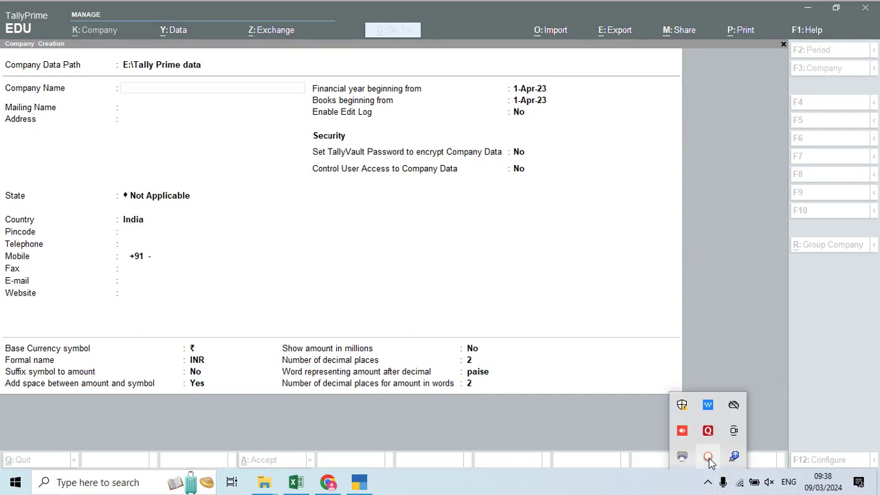
click(708, 457)
click(691, 460)
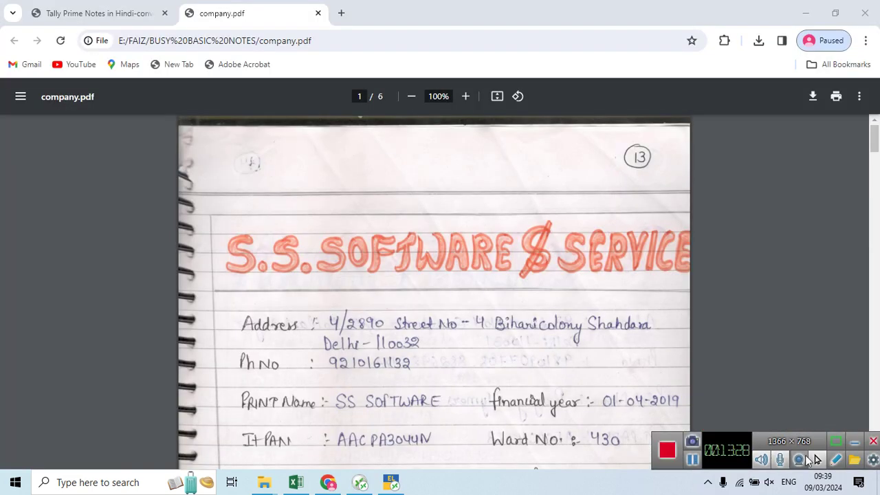
Step: Close the Tally notes tab in Chrome, leaving only company.pdf, and cycle through the open windows
click(853, 441)
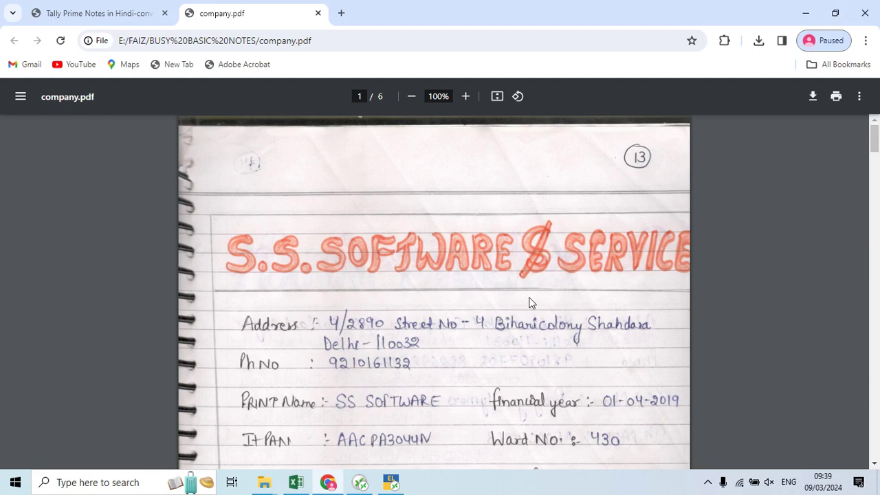
click(164, 13)
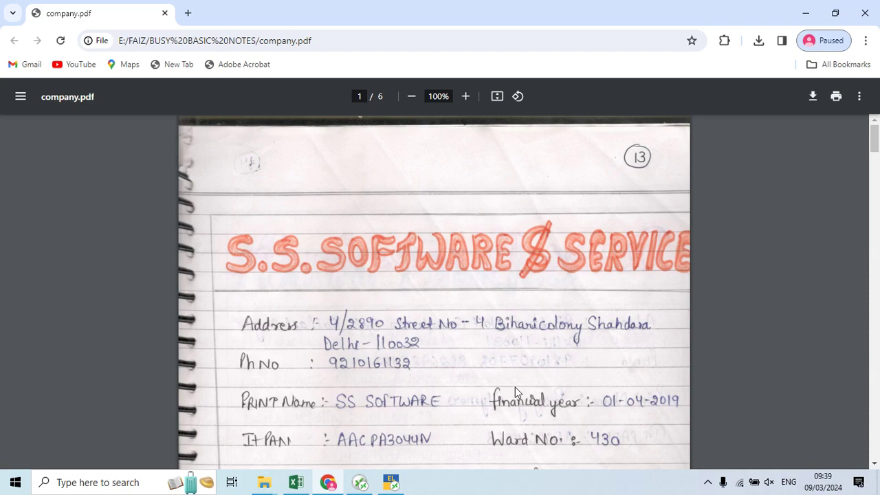
key(alt+Tab)
key(alt+Tab)
key(alt+Tab)
key(Tab)
key(Tab)
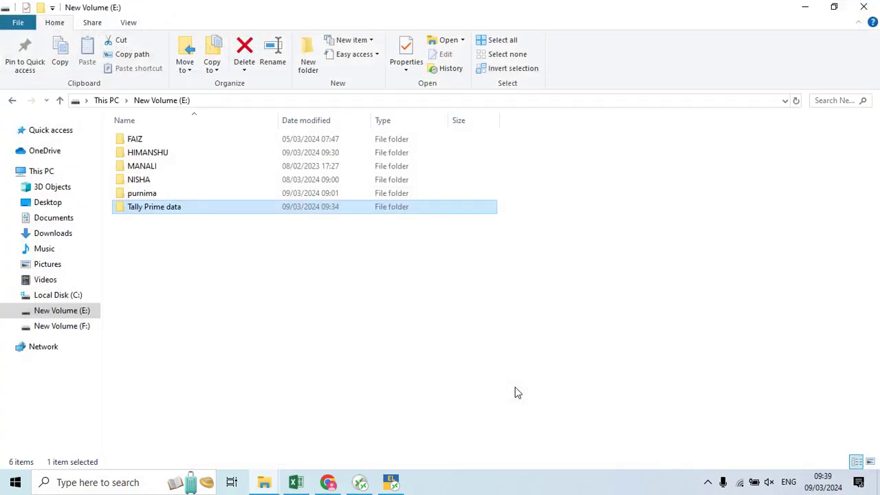
key(alt+Tab)
key(alt+Tab)
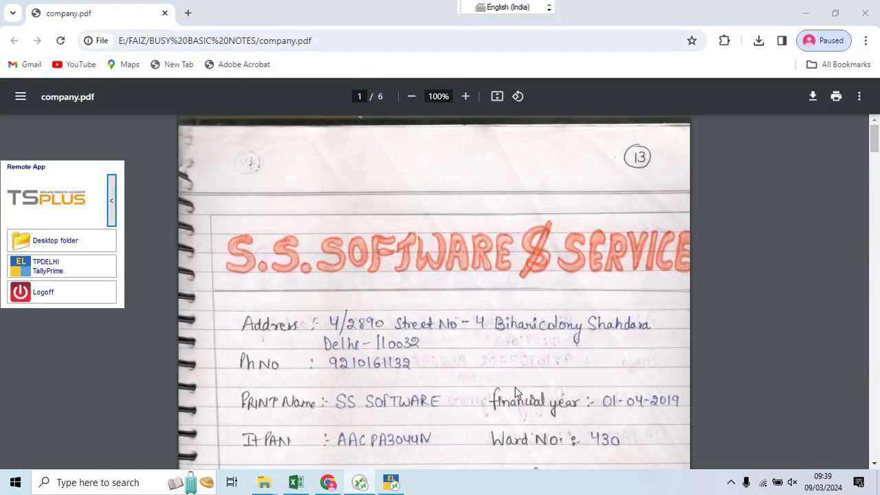
Step: Name the company SS SOFTWARE & SERVICES and keep it as the mailing name
key(alt+Tab)
key(Tab)
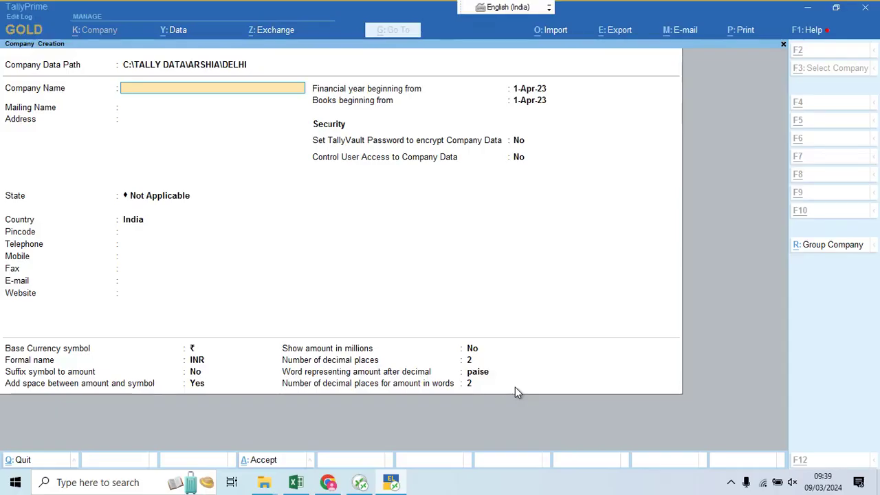
text(S)
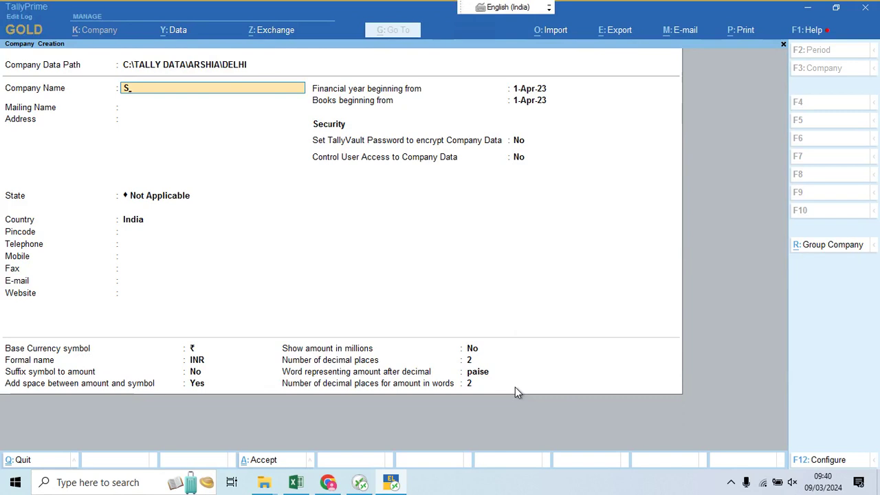
text(s)
key(BackSpace)
text(S SOFTWARE & SER)
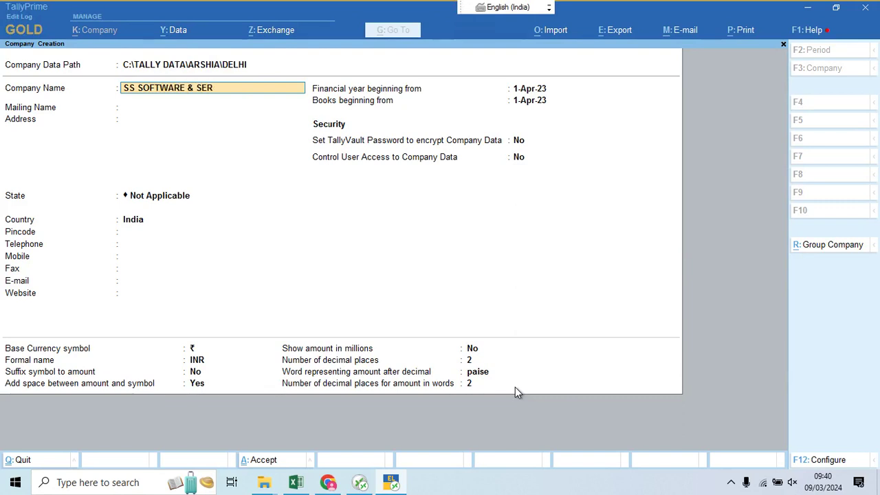
text(VICES)
key(Return)
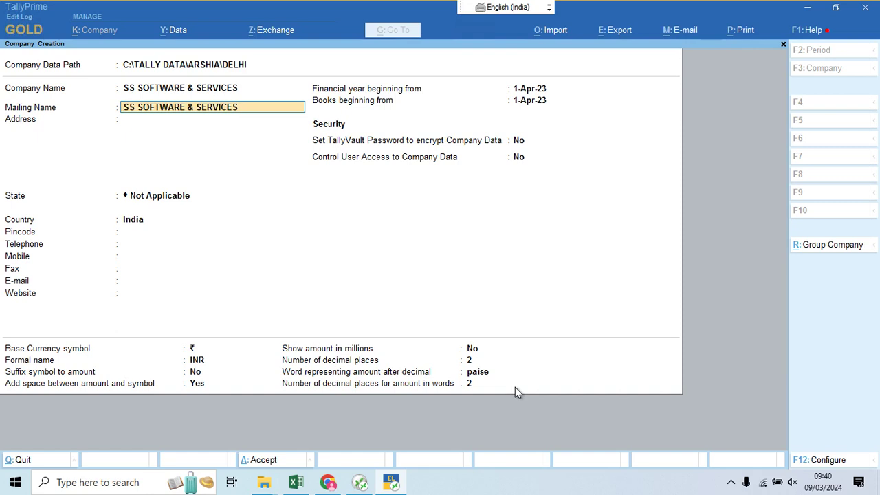
key(Return)
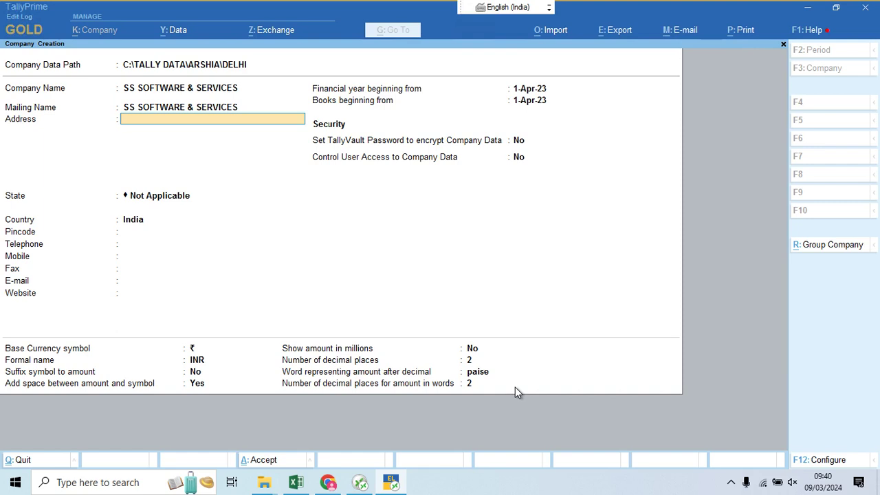
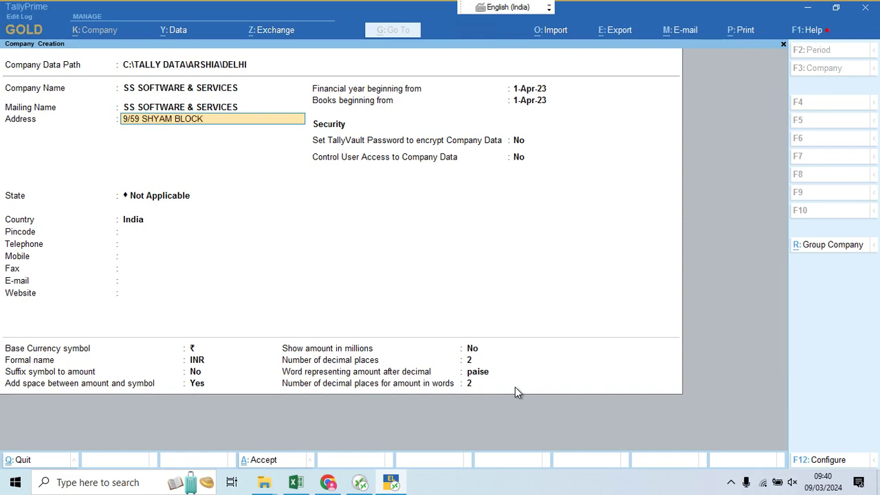
Step: Enter the company's two-line postal address and set the state to Delhi
key(Return)
text(GA)
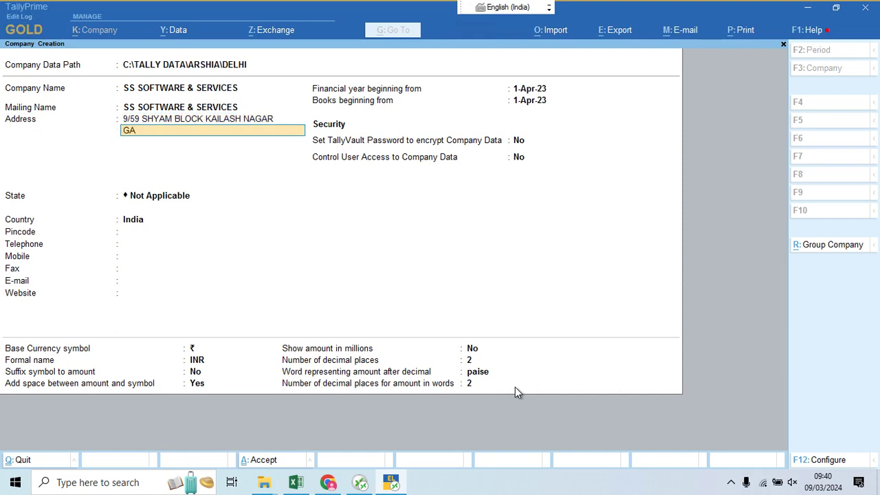
text(NDHI NAGAR EAST DEJHO)
key(BackSpace)
key(BackSpace)
key(BackSpace)
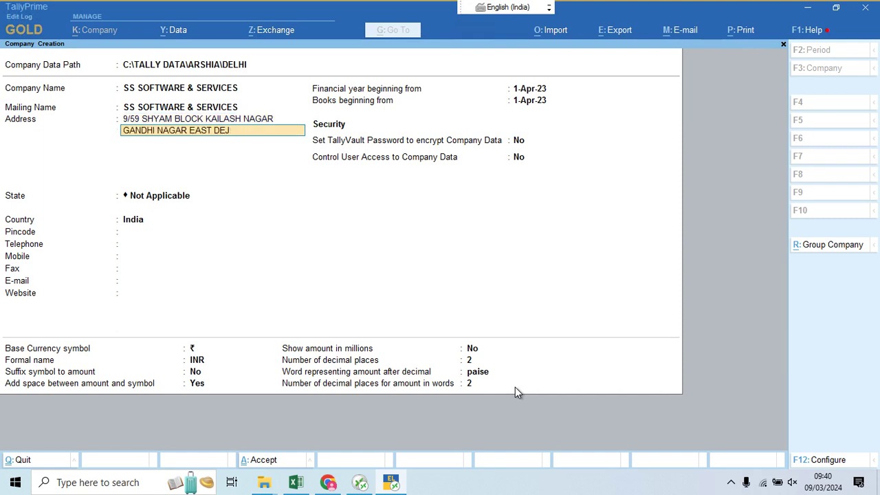
text(LHI 110031)
key(Return)
key(Return)
text(DE)
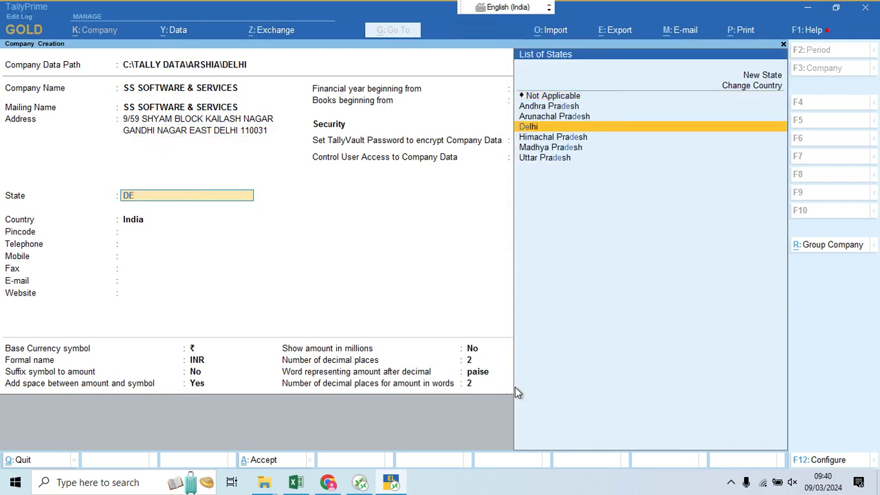
key(Return)
Step: Fill in the company's pincode, telephone number and mobile number
text(110031)
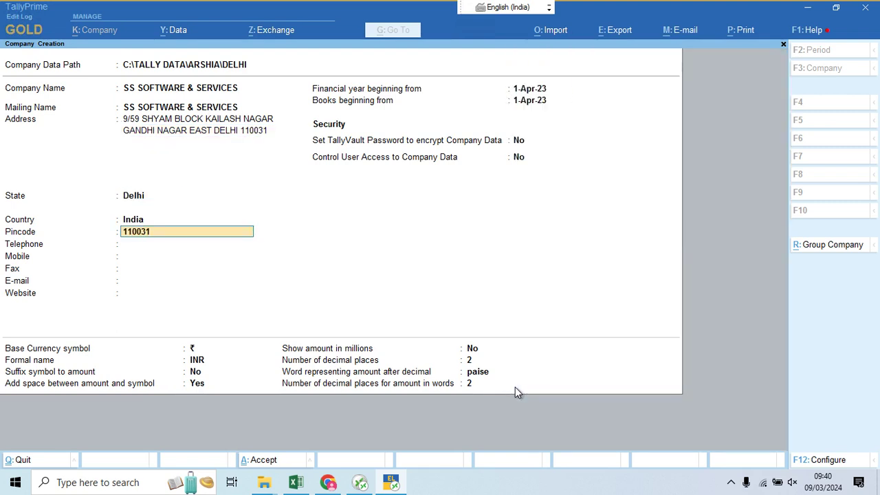
key(Return)
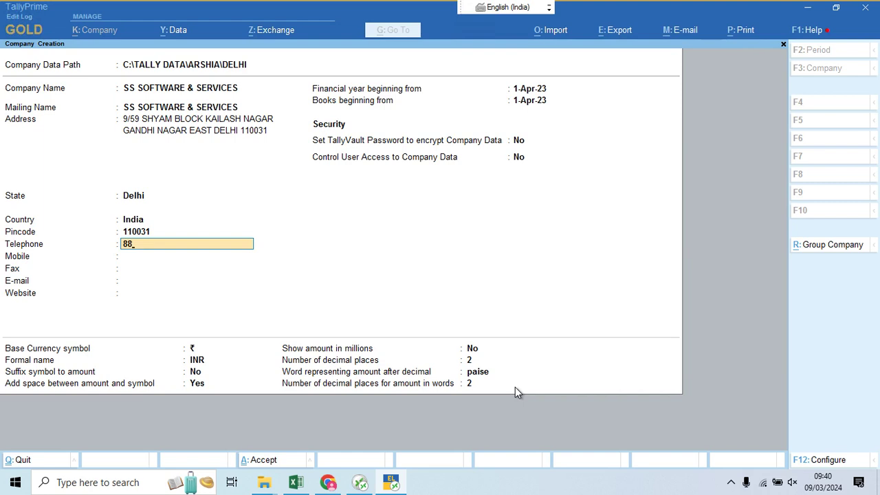
key(Return)
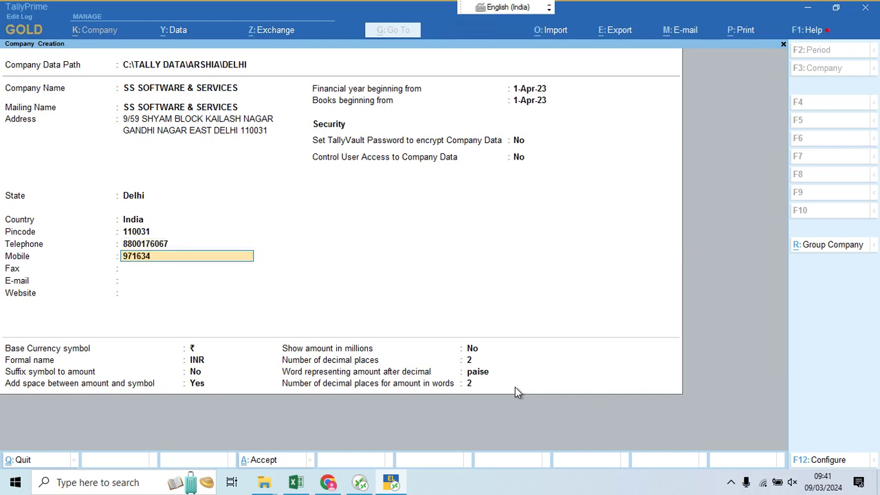
key(Return)
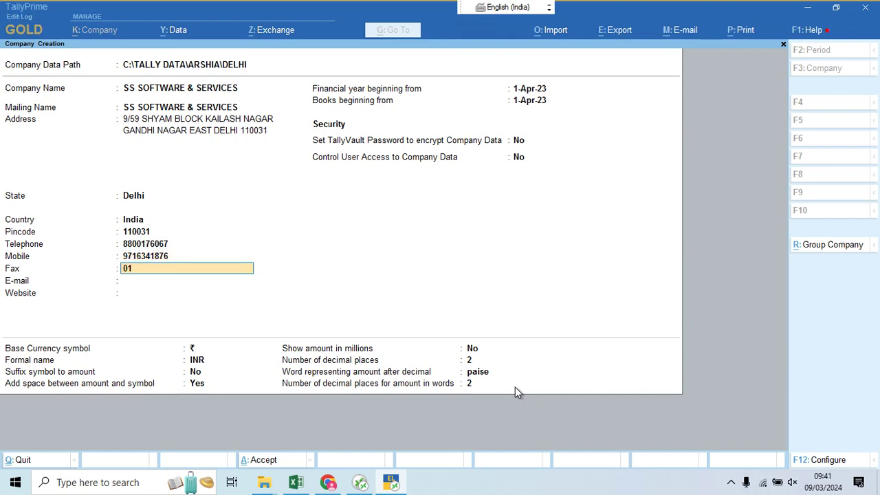
Step: Enter the company's fax number and e-mail address, leaving Website blank
key(Return)
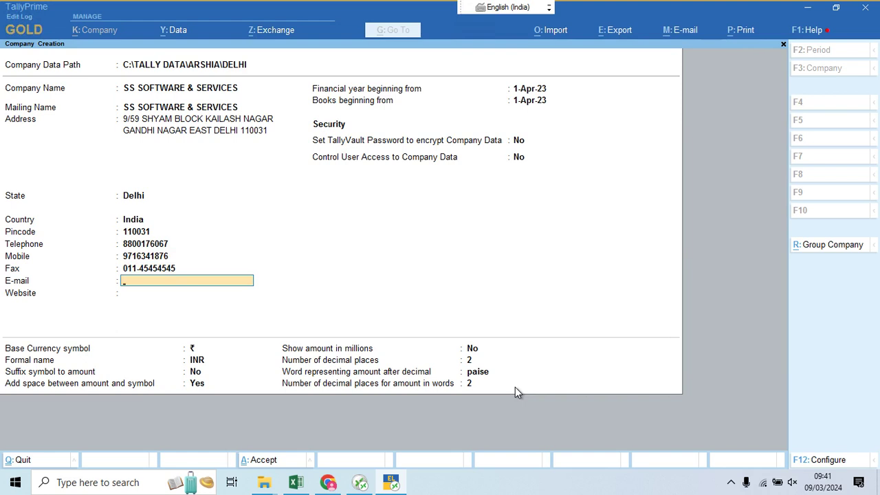
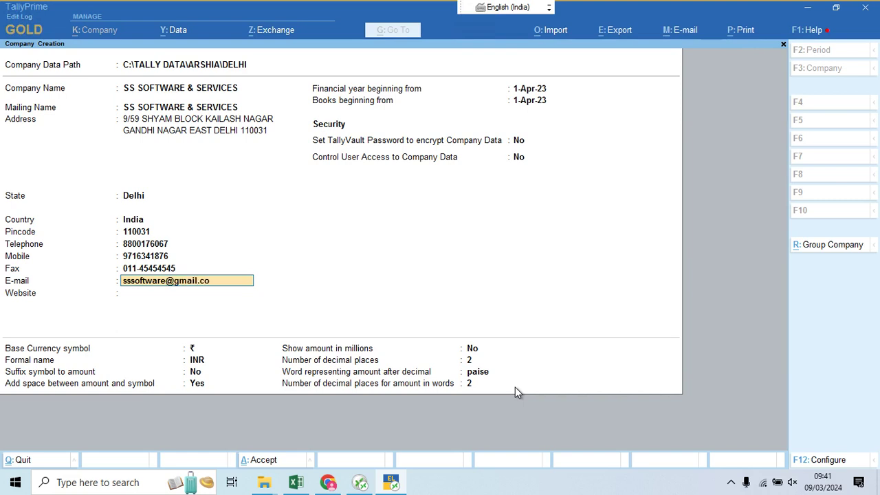
key(Return)
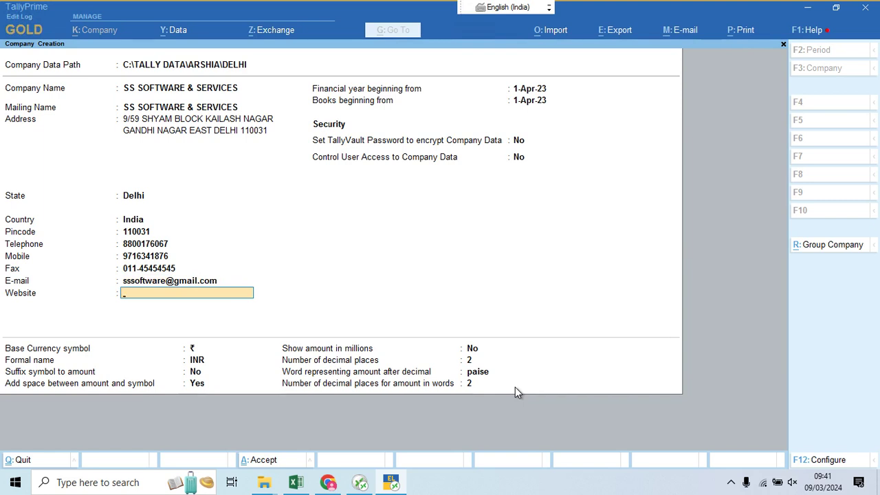
key(Return)
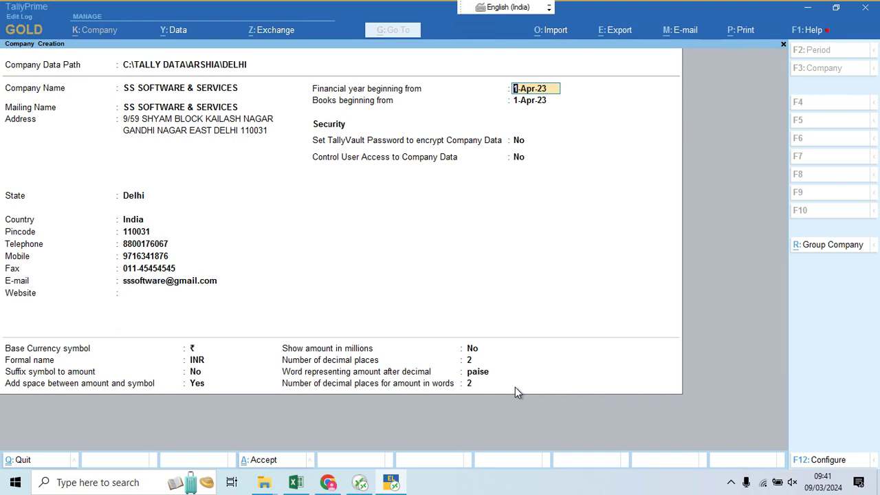
Step: Keep 1-Apr-23 as financial year and books beginning dates, and set TallyVault encryption to Yes
key(Return)
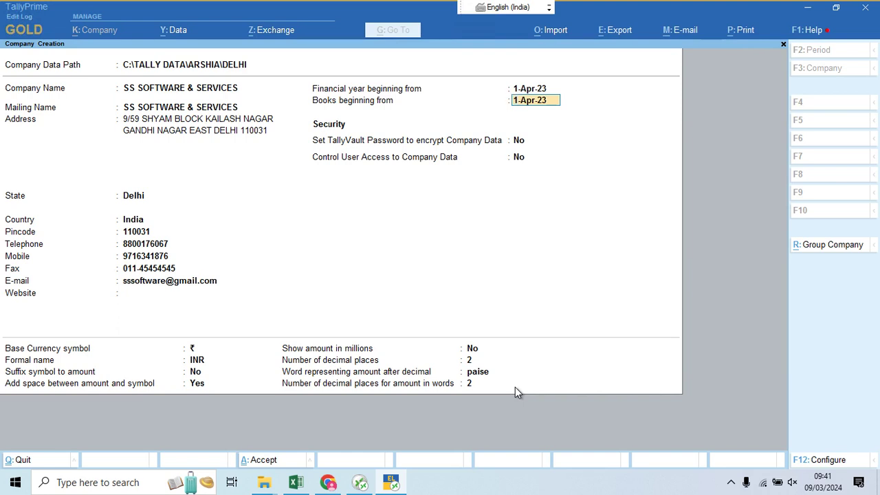
key(Return)
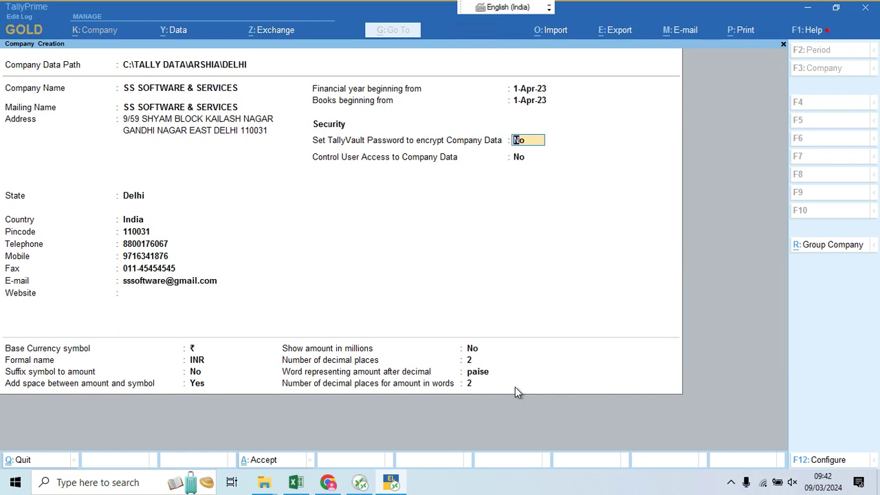
key(Return)
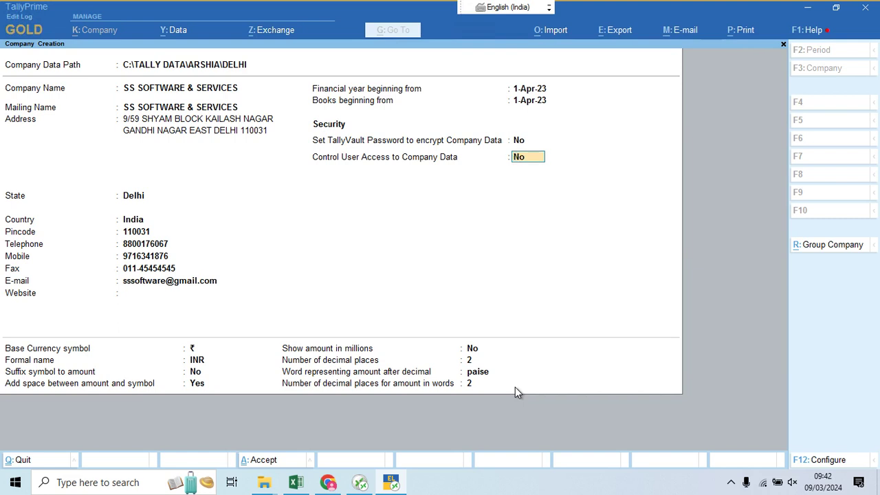
key(BackSpace)
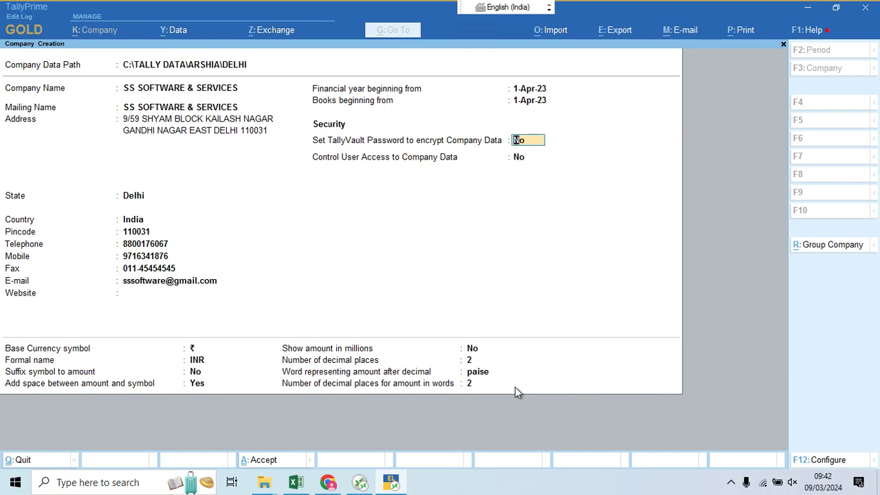
key(Return)
key(BackSpace)
text(y)
Step: Confirm TallyVault encryption, then switch it back to No
key(Return)
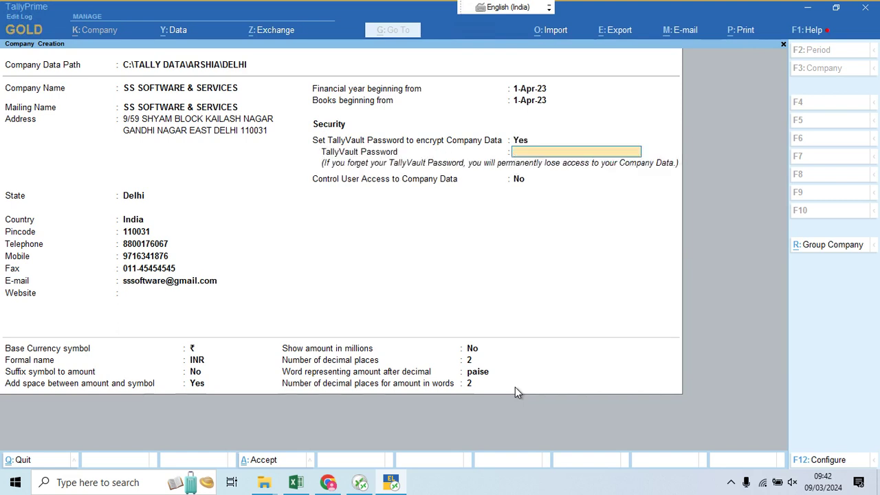
key(BackSpace)
text(n)
key(Return)
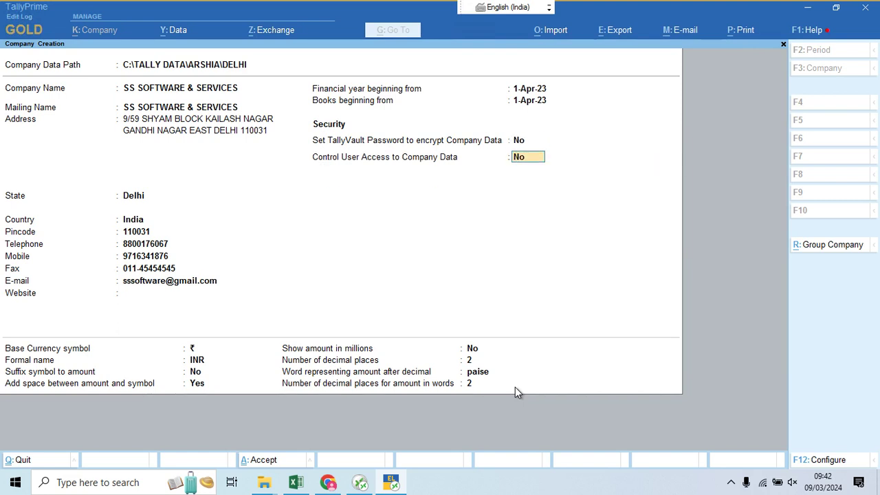
key(BackSpace)
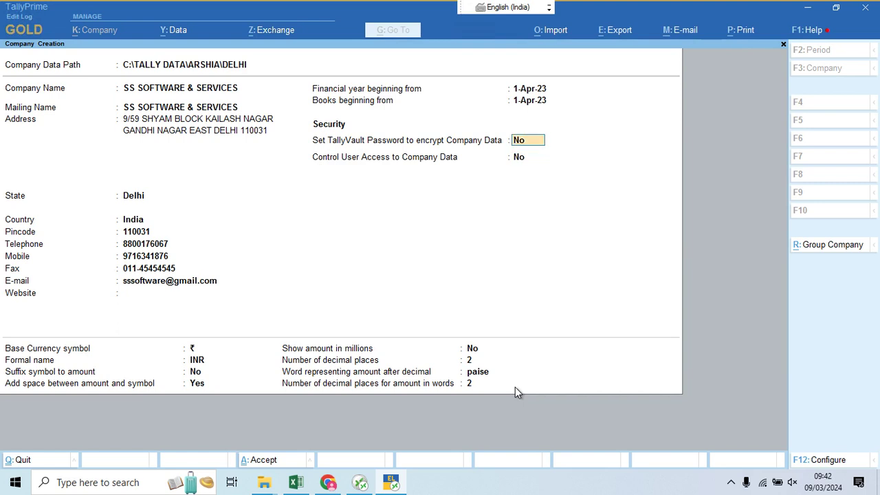
key(Return)
key(BackSpace)
key(Return)
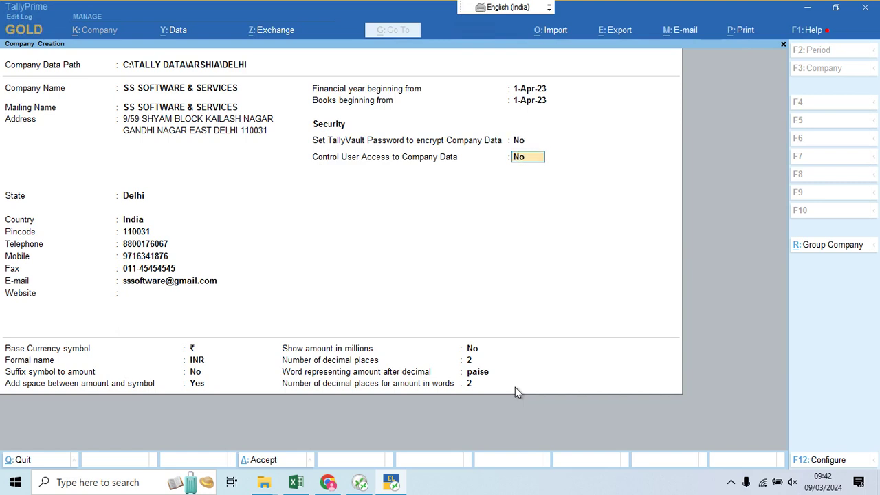
Step: Set Control User Access to Yes with an administrator username, then change it back to No
text(y)
key(Return)
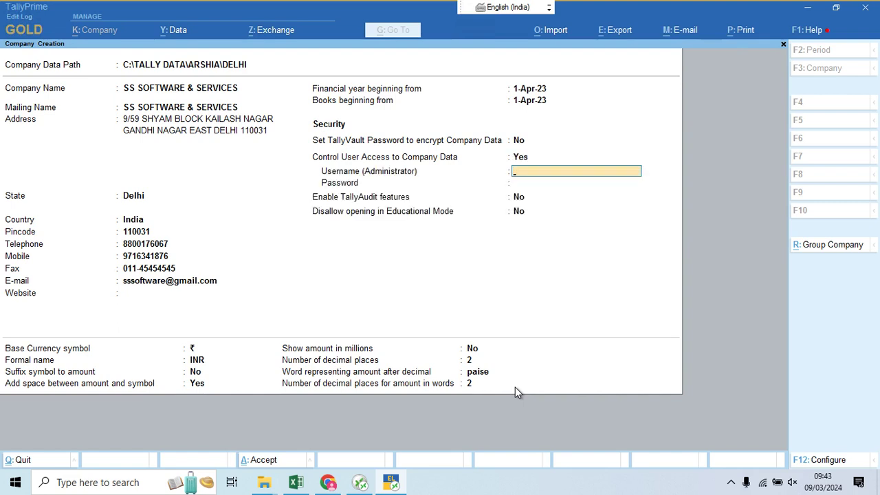
text(s)
key(Return)
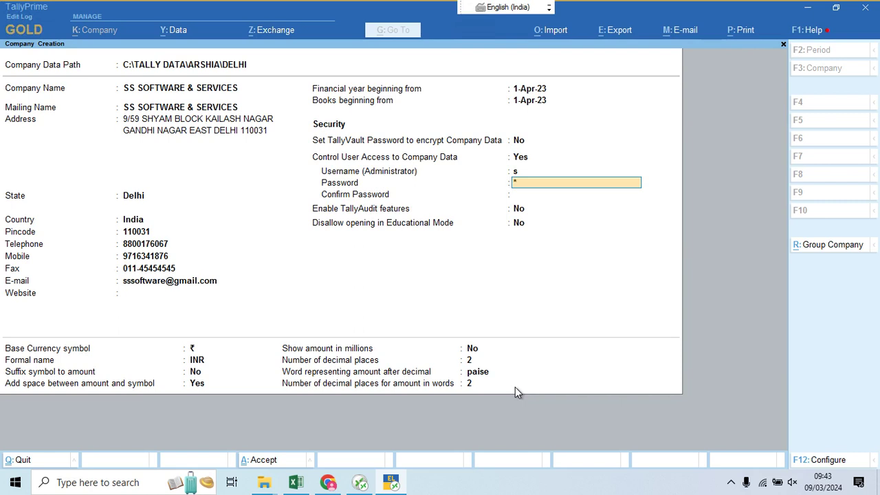
key(Return)
key(BackSpace)
key(BackSpace)
key(BackSpace)
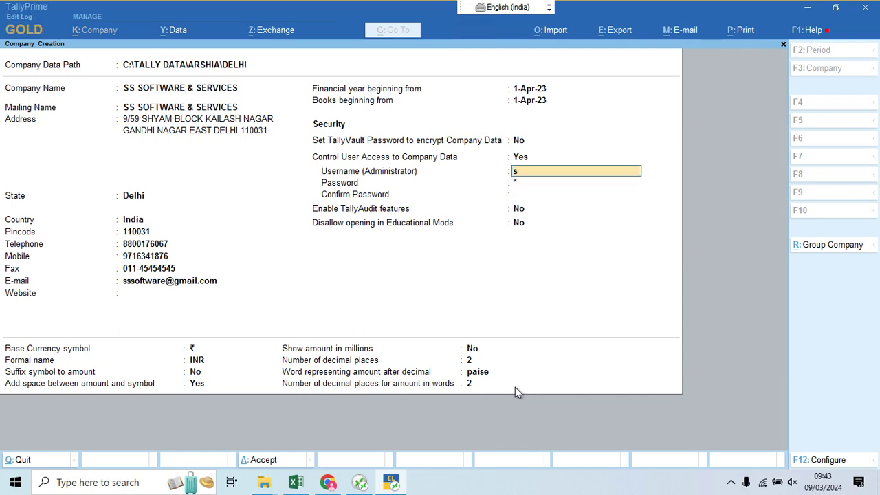
text(n)
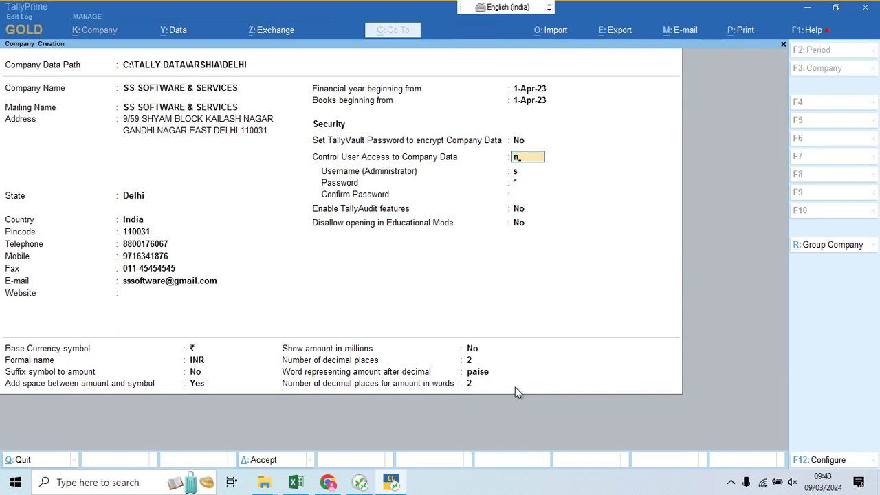
key(Return)
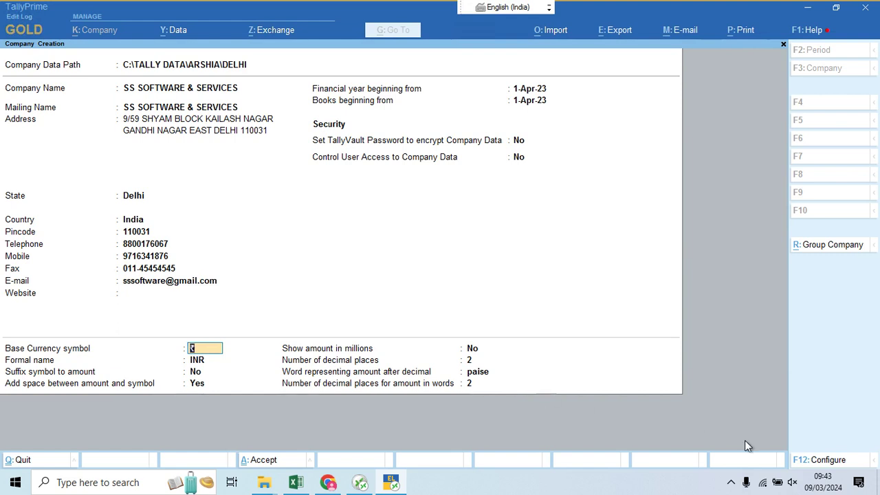
click(836, 460)
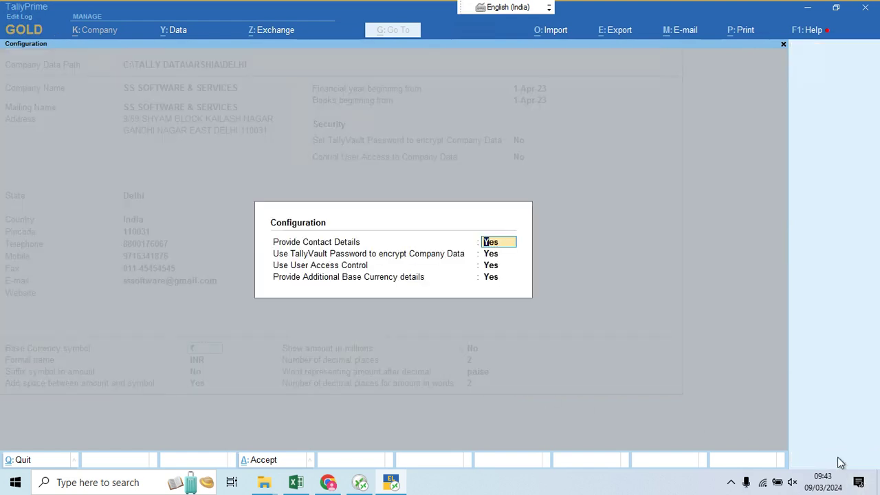
text(n)
key(Return)
text(n)
key(Return)
text(n)
key(Return)
text(n)
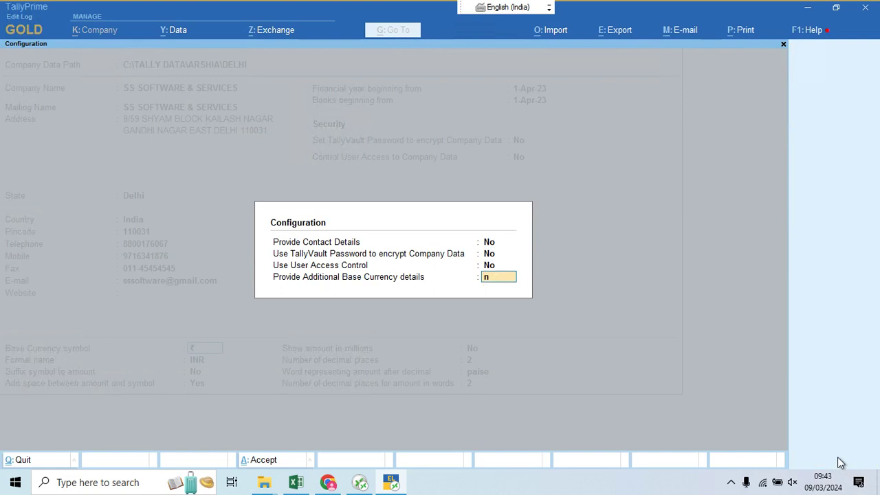
key(Return)
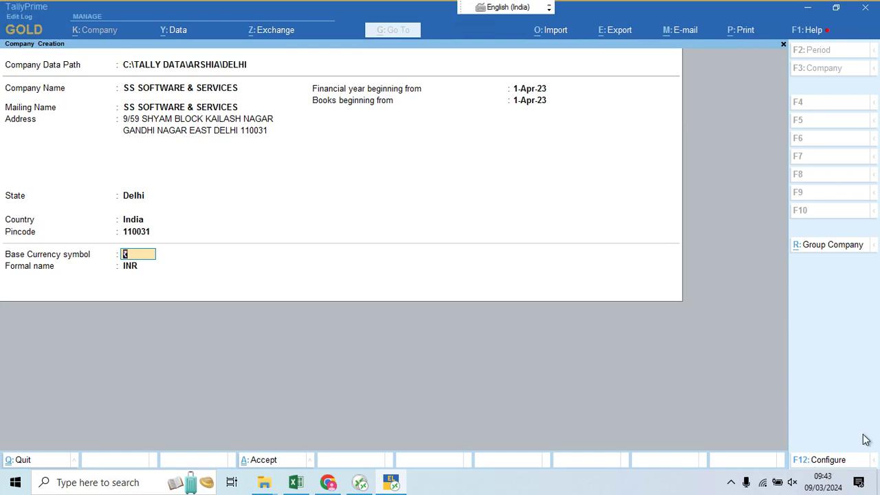
click(827, 459)
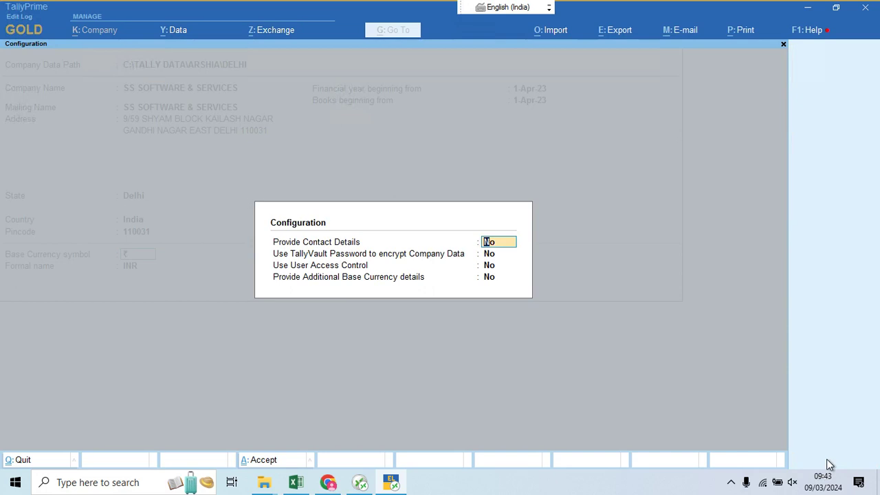
text(y)
key(Return)
text(y)
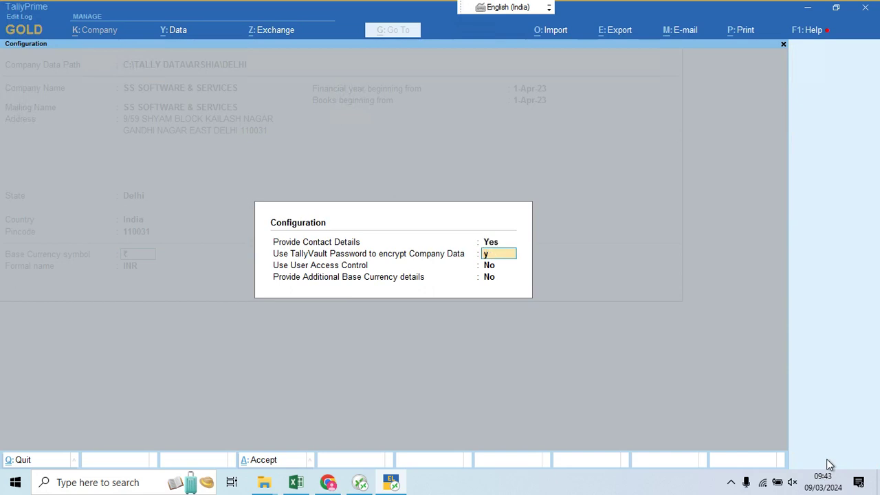
key(Return)
text(y)
key(Return)
text(y)
key(Return)
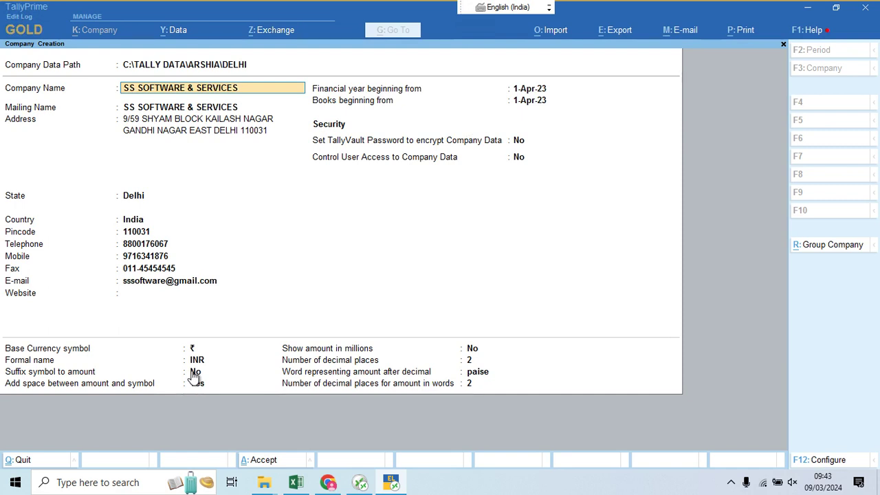
Step: Step through the Company Creation fields and accept the form to create SS SOFTWARE & SERVICES
key(Return)
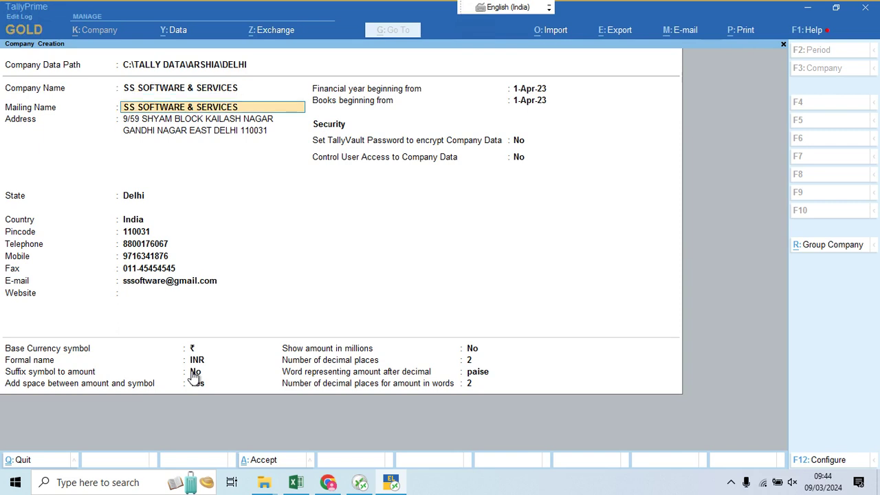
key(Return)
key(Return)
key(Return)
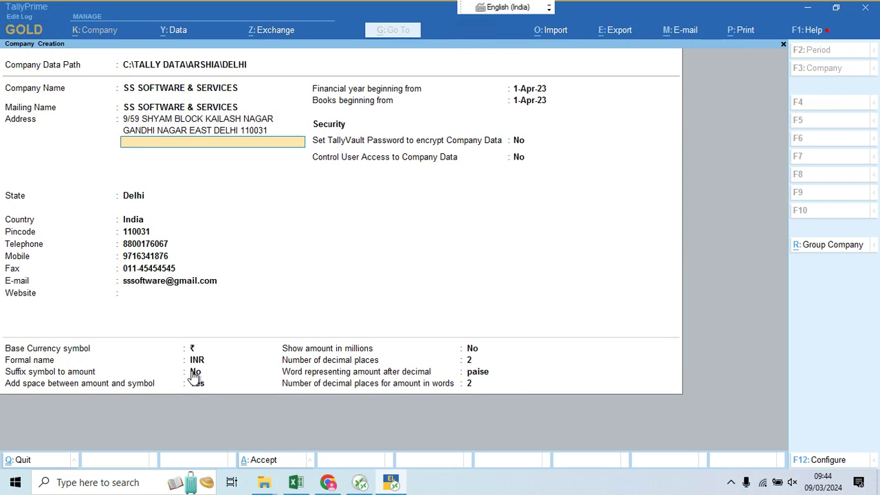
key(Return)
key(Return)
key(Return)
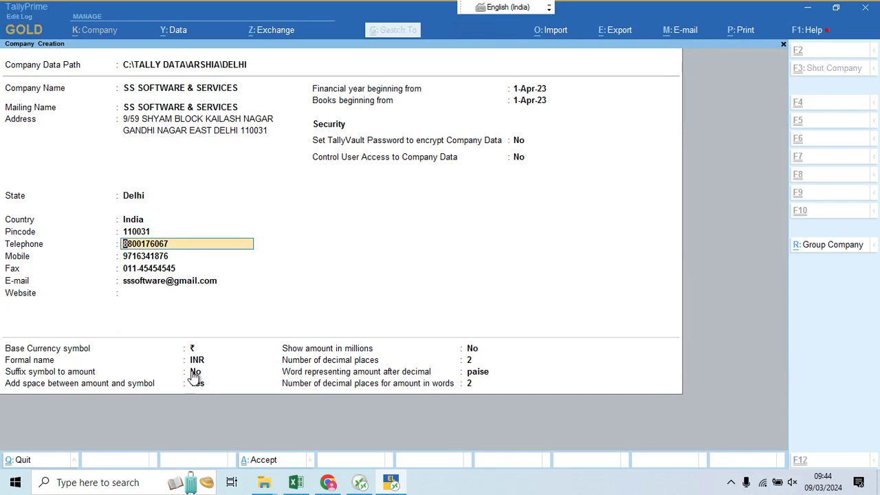
key(ctrl+a)
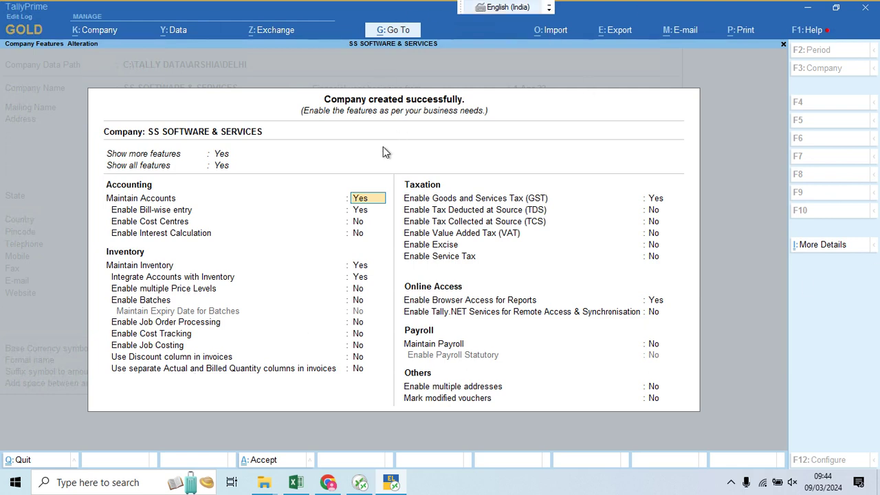
Step: Set Enable Bill-wise entry and GST to No in Company Features and save them
key(Return)
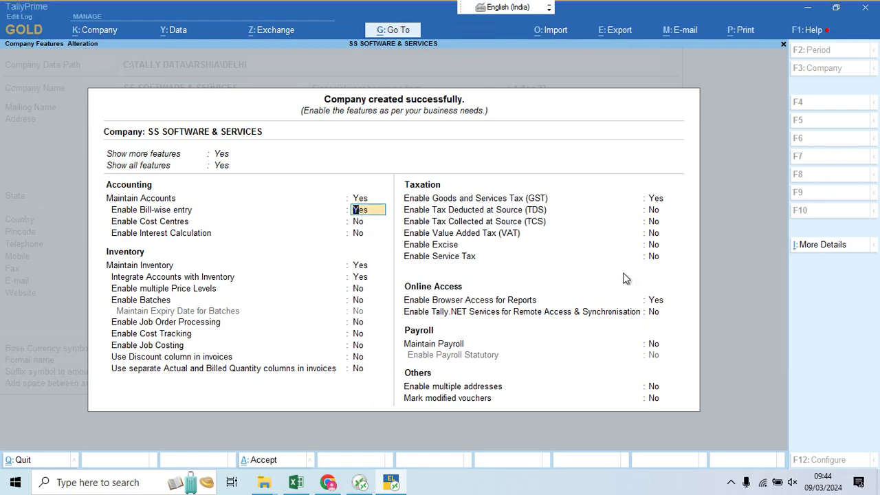
text(n)
key(Return)
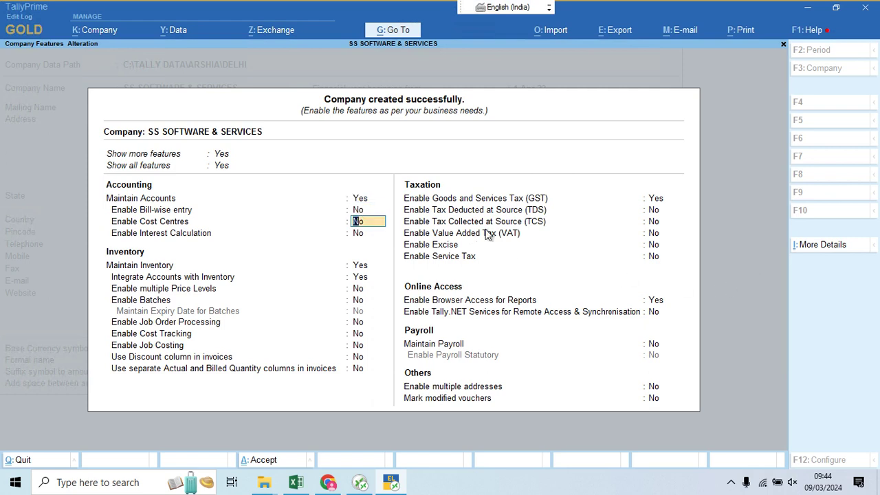
click(659, 201)
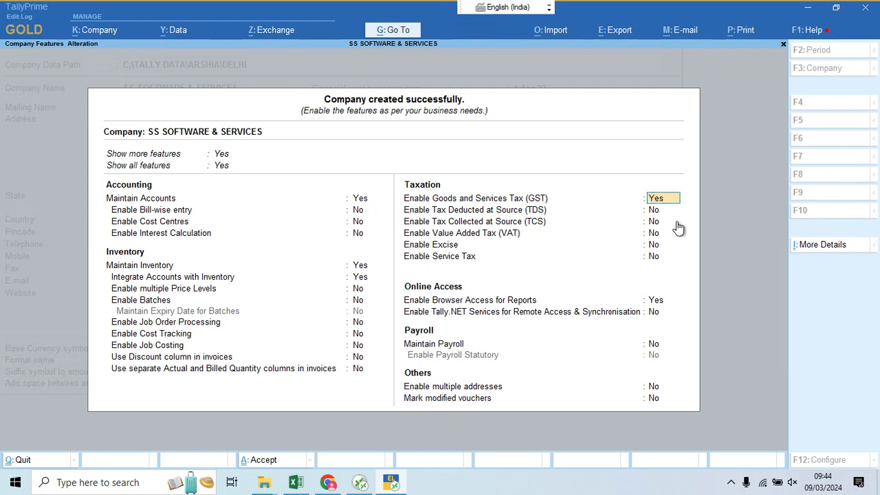
text(n)
key(Return)
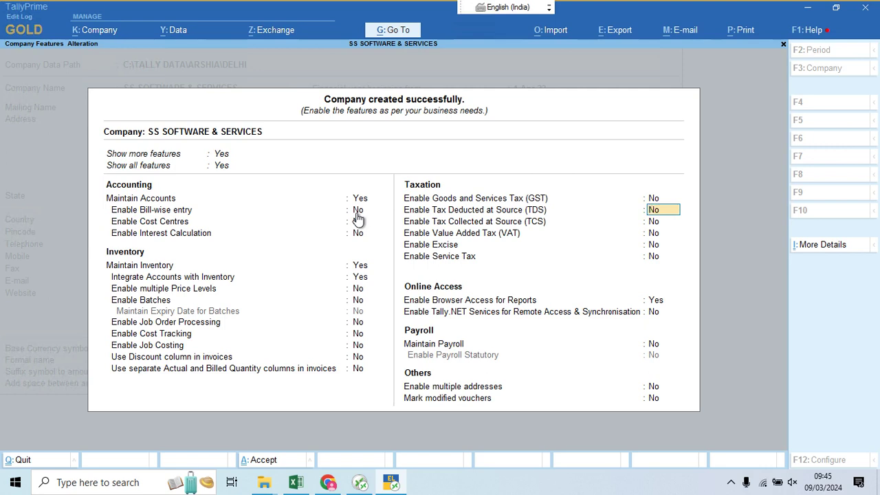
key(Return)
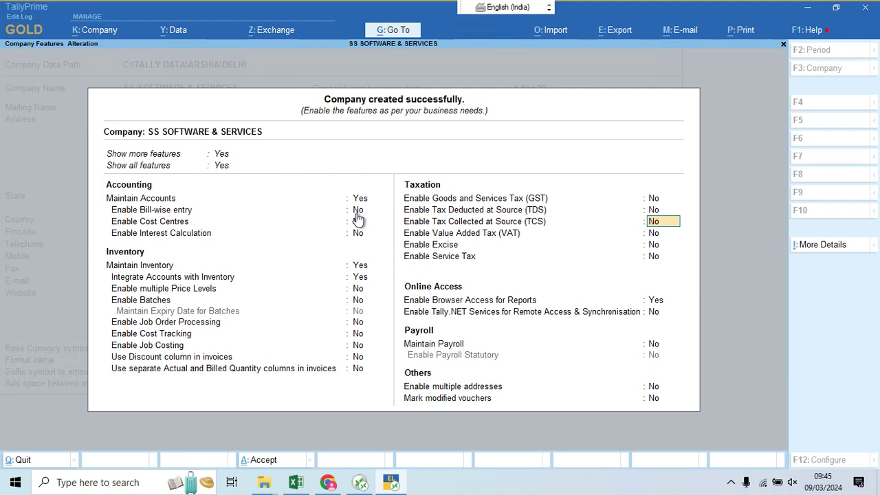
key(ctrl)
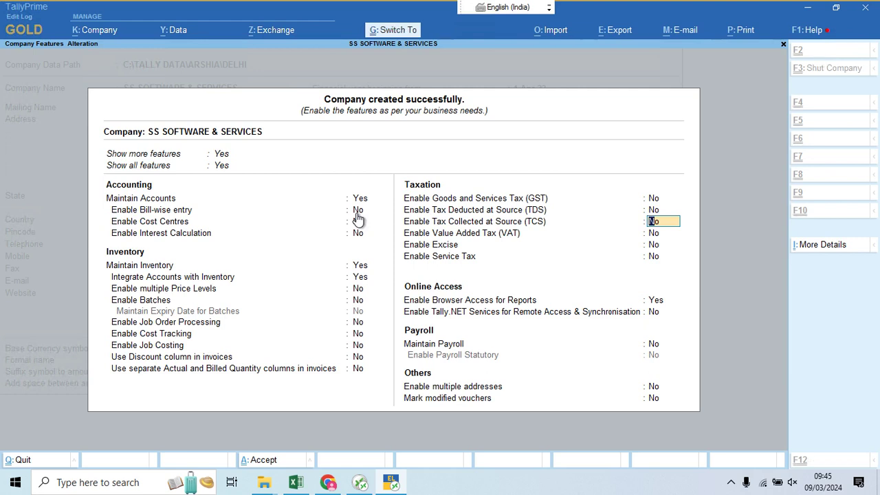
key(ctrl+a)
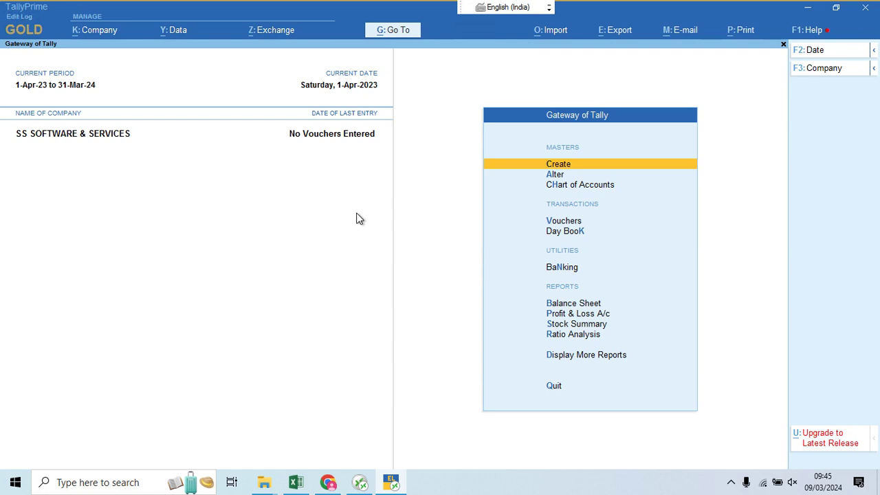
Step: Open the PAN/CIN Details master form from the Create list of masters
key(Return)
key(Down)
key(Down)
key(Down)
key(Down)
key(Down)
key(Down)
key(Down)
key(Down)
key(Down)
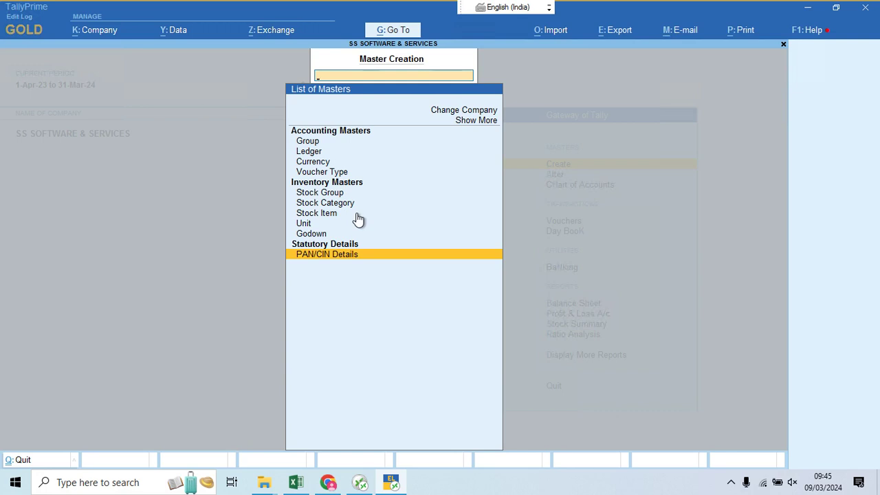
key(Return)
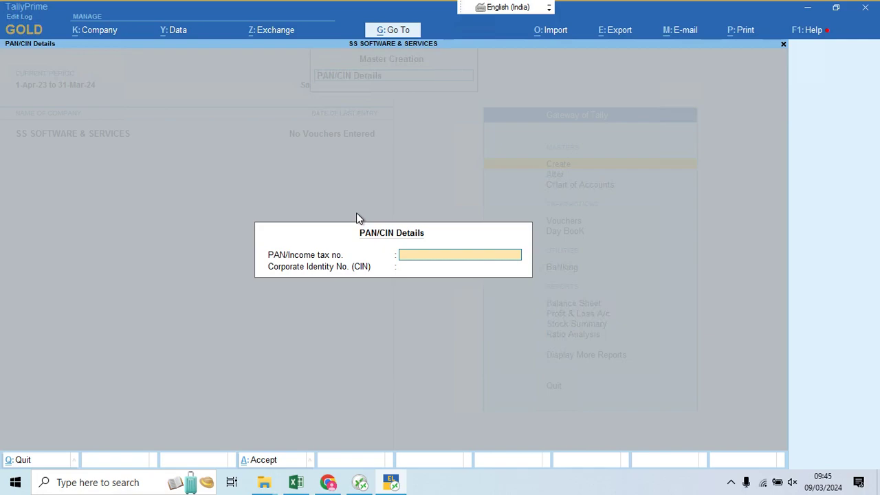
key(alt+Tab)
Step: Look up the company's PAN in company.pdf and enter it in the PAN field
key(alt+f)
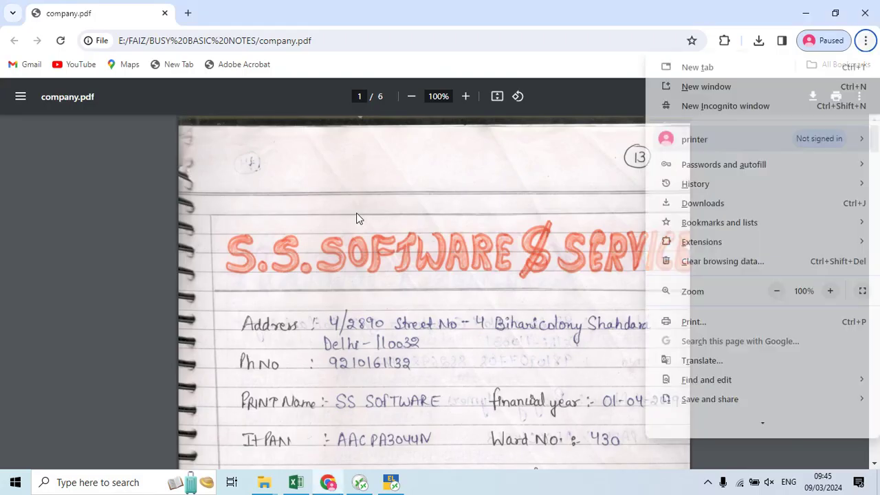
key(Escape)
scroll(481, 245, down, 2)
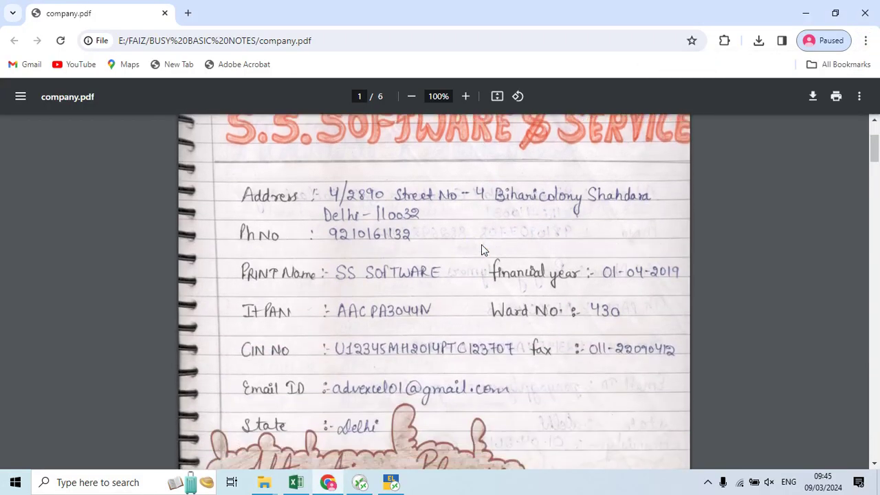
scroll(482, 246, down, 1)
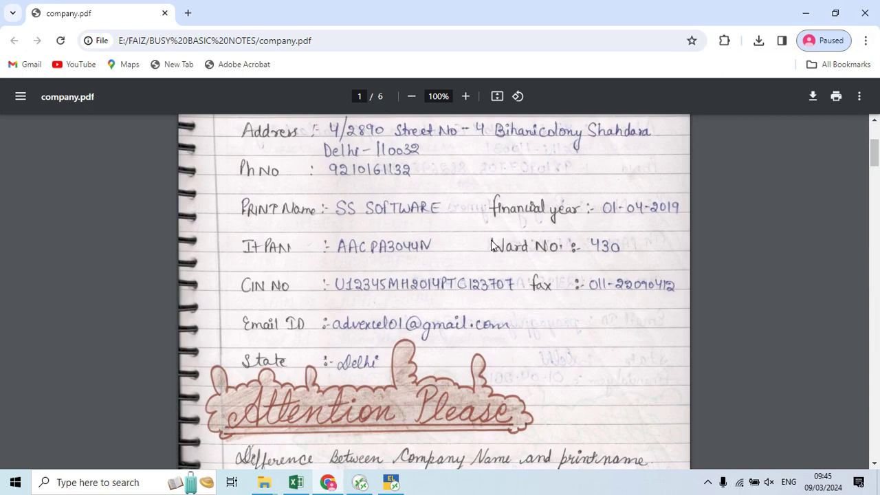
key(alt+Tab)
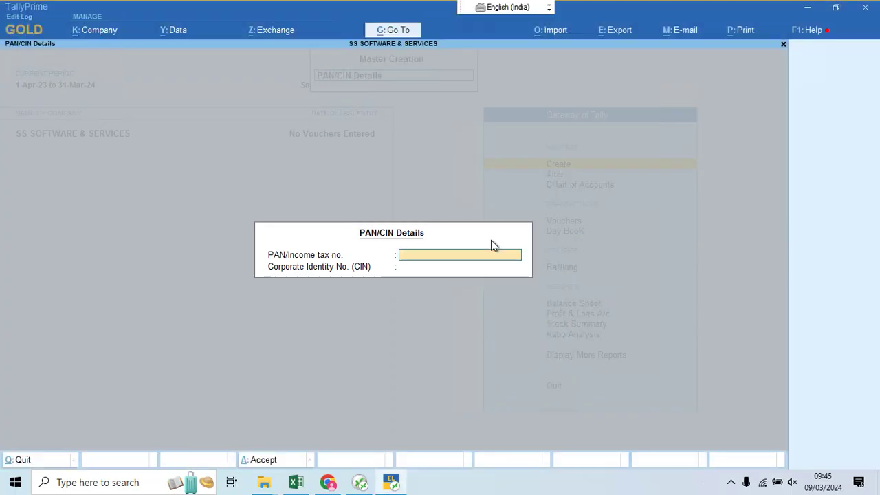
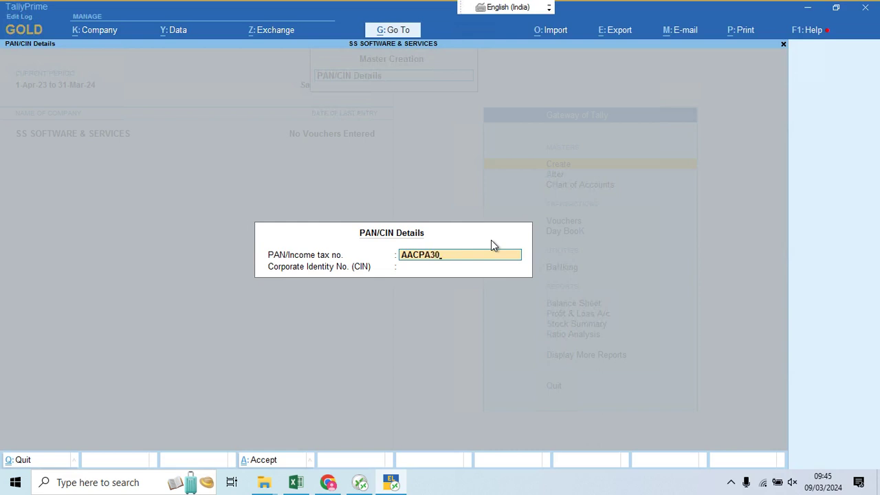
key(Return)
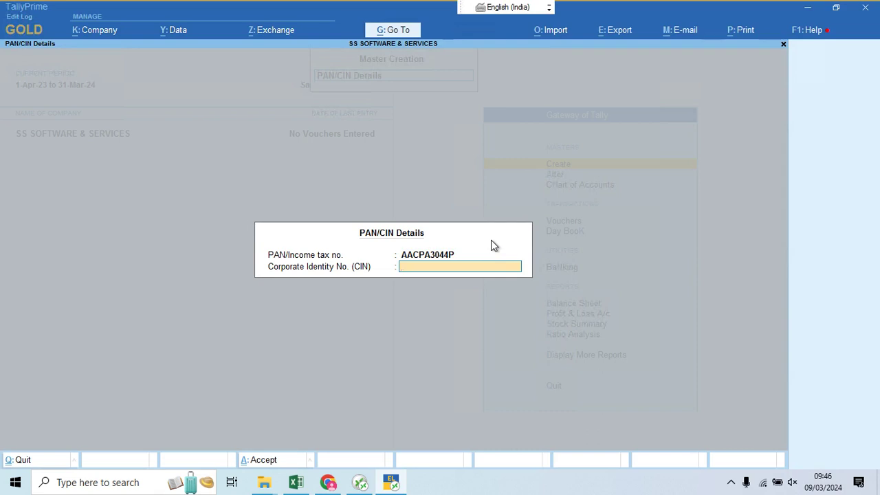
Step: Enter the full Corporate Identity Number from company.pdf and save the PAN/CIN details
text(U)
key(alt+Tab)
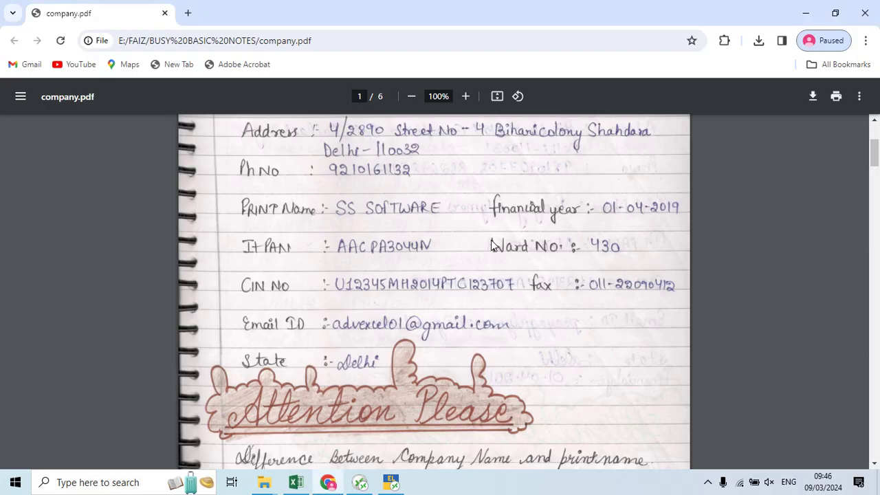
key(alt+Tab)
text(12345)
key(alt+Tab)
key(alt+Tab)
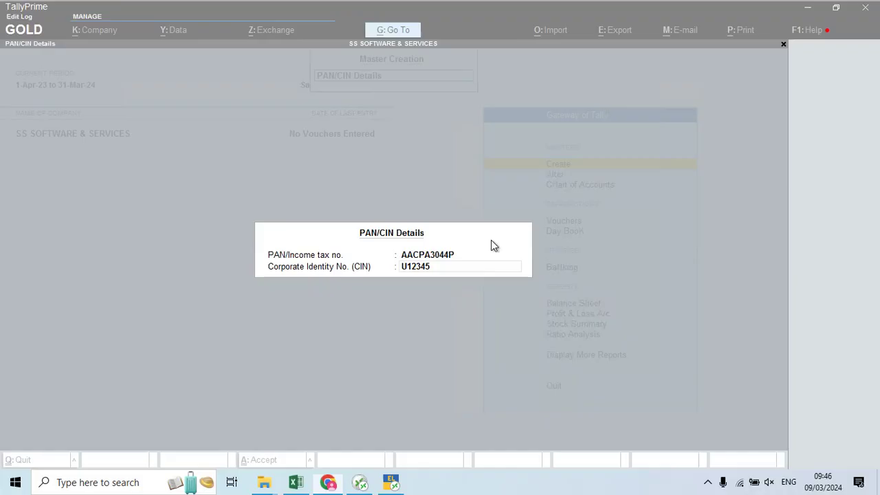
text(MH2014)
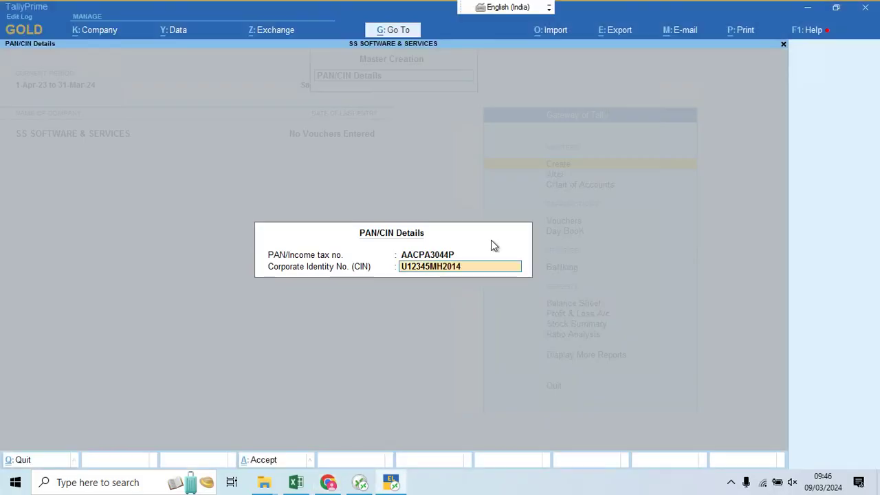
text(PTC123)
key(alt+Tab)
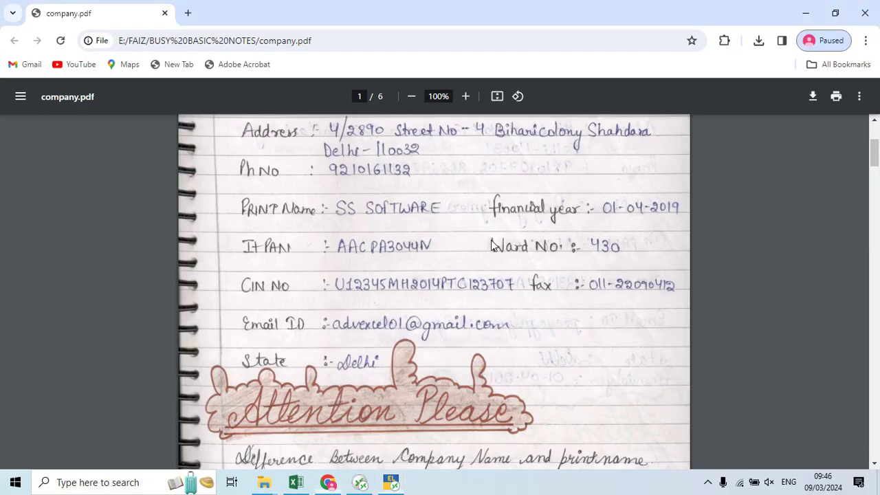
key(alt+Tab)
text(707)
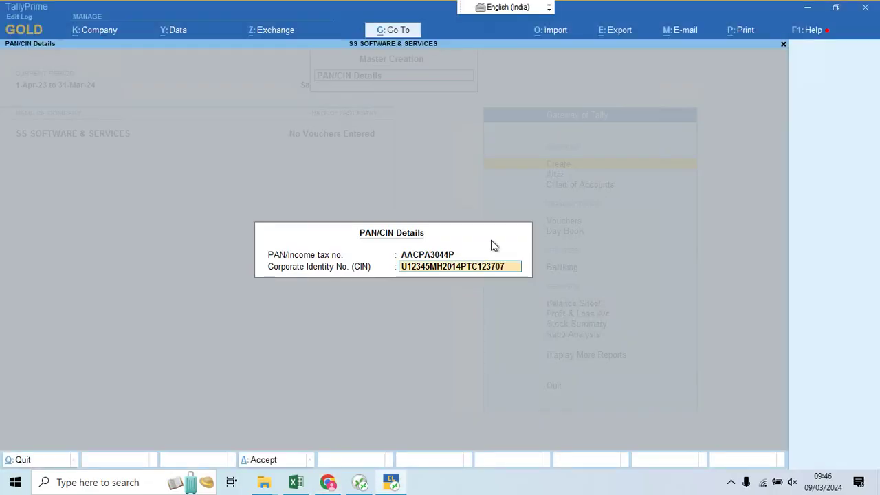
key(Return)
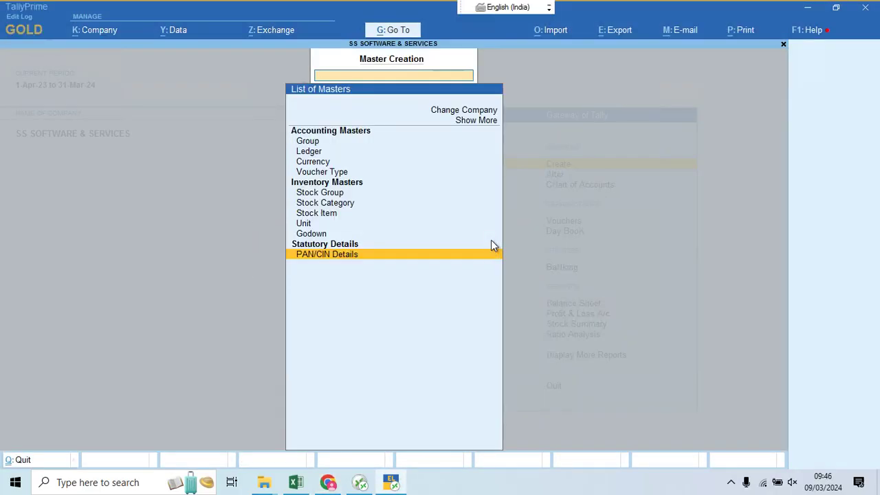
Step: Reopen PAN/CIN Details to verify the saved values, then close the masters list
key(Return)
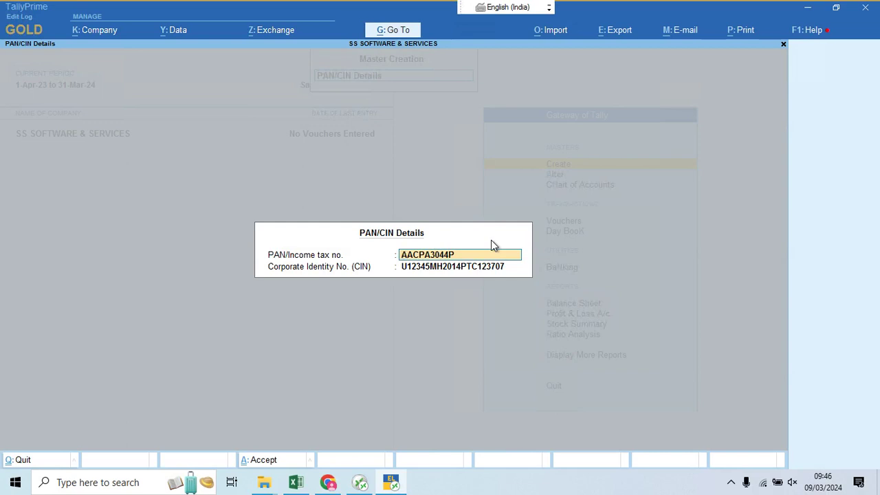
key(Escape)
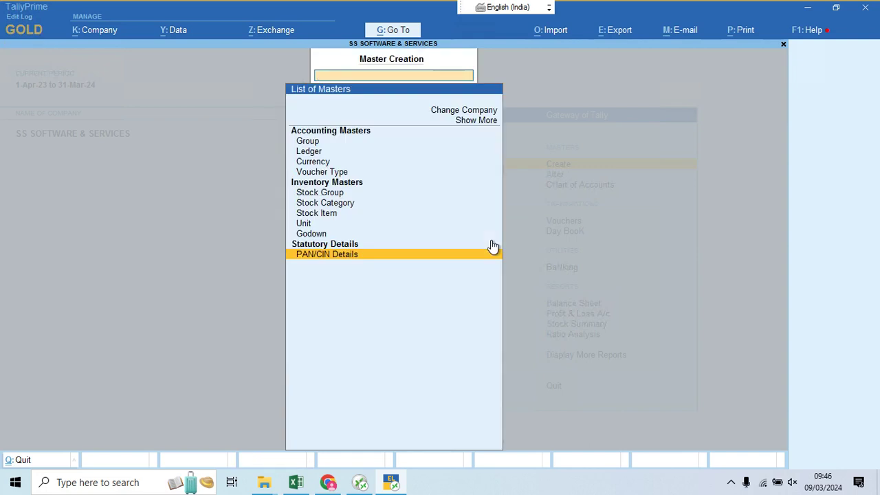
key(Escape)
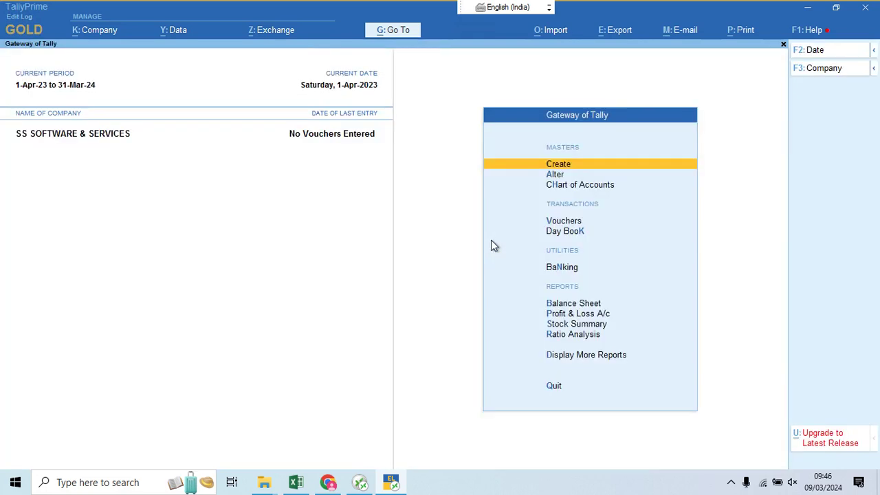
Step: Browse the existing ledgers under Alter, such as Profit & Loss A/c
key(Return)
key(Down)
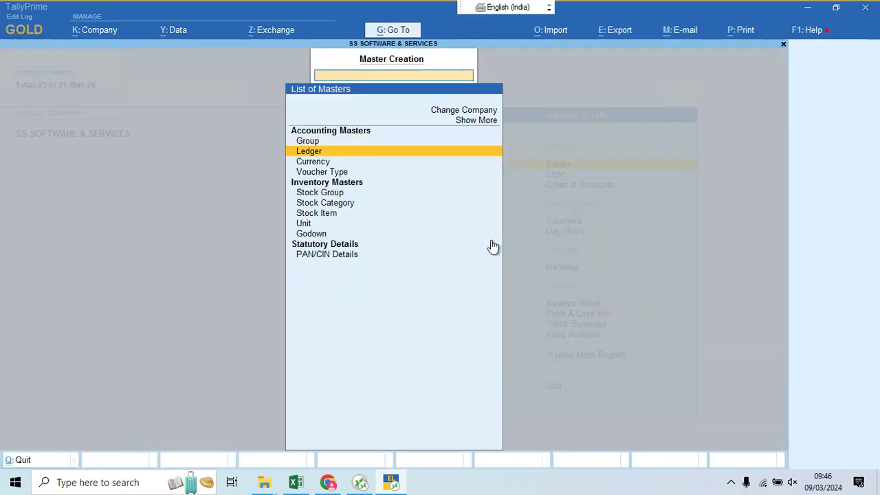
key(Escape)
key(Down)
key(Return)
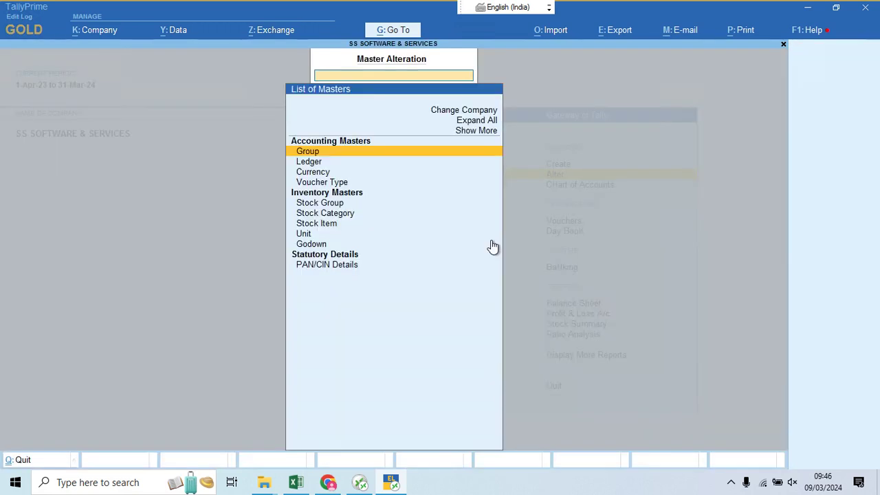
key(Down)
key(Return)
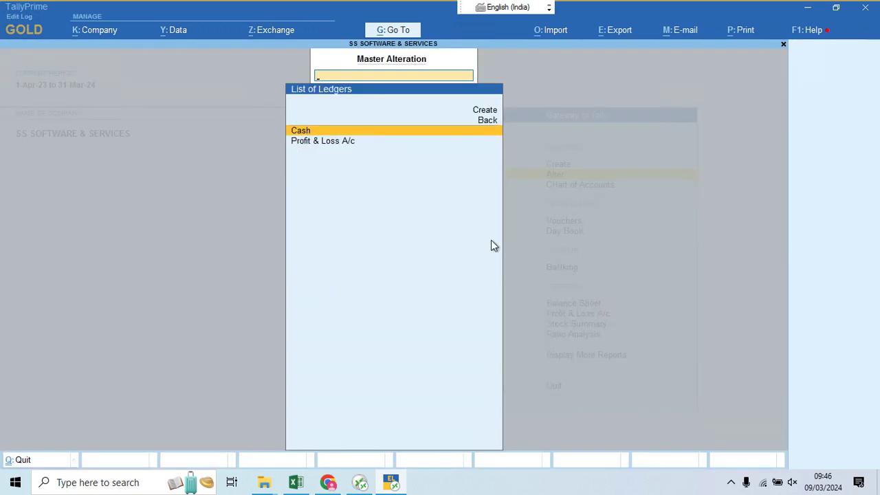
key(Down)
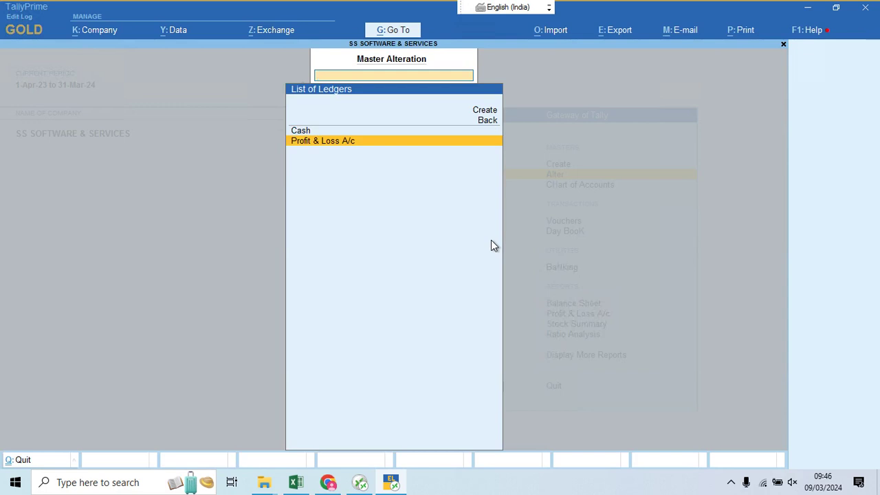
key(Escape)
key(Escape)
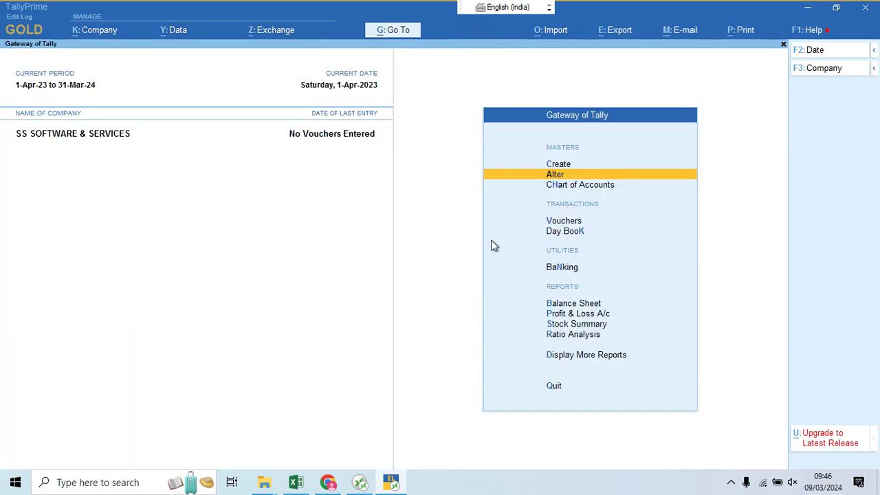
key(Up)
Step: Open a new Ledger creation form from the Create list of masters
key(Return)
key(Down)
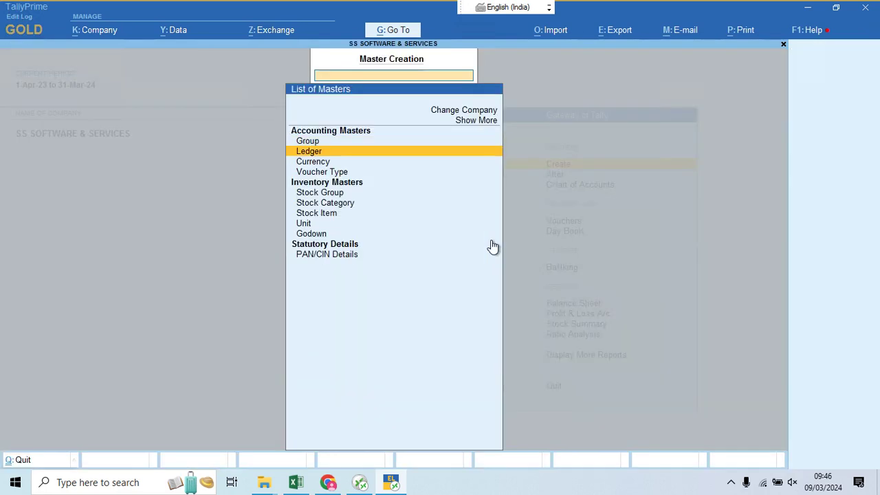
key(Return)
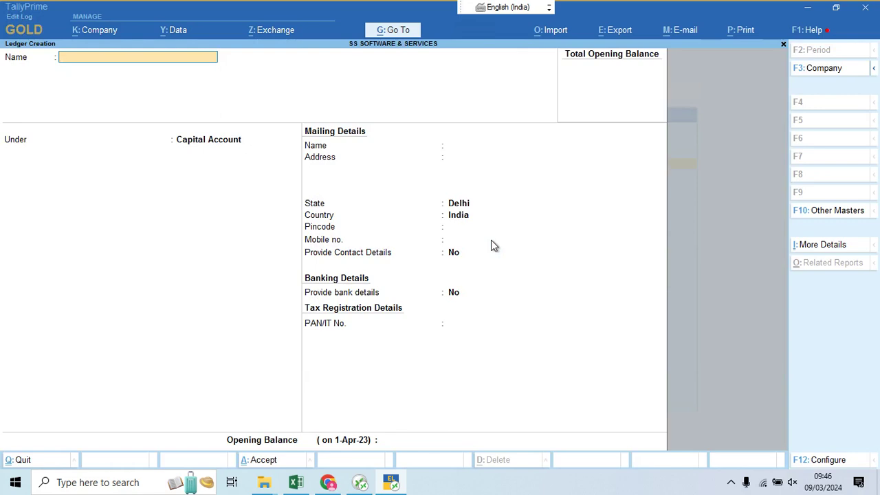
Step: Paste 'Advertisement & Publicity' from Excel cell A4 as the ledger name, group it under Indirect Expenses, and save
click(296, 482)
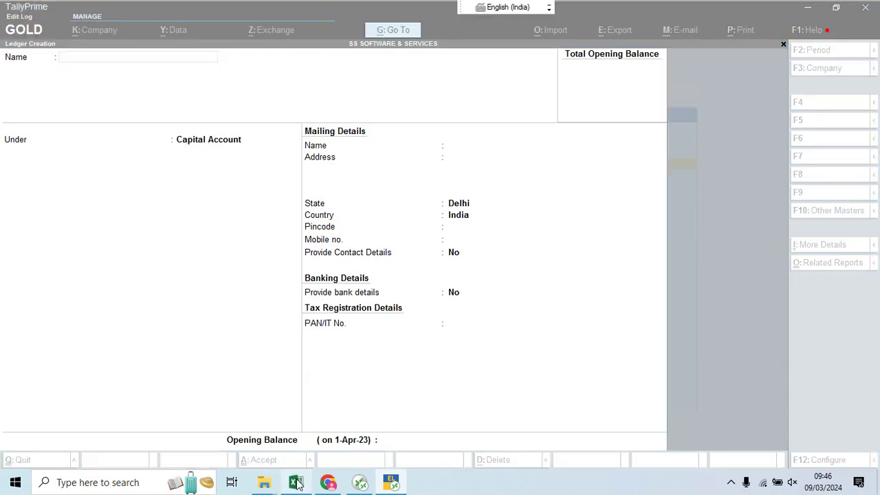
key(Left)
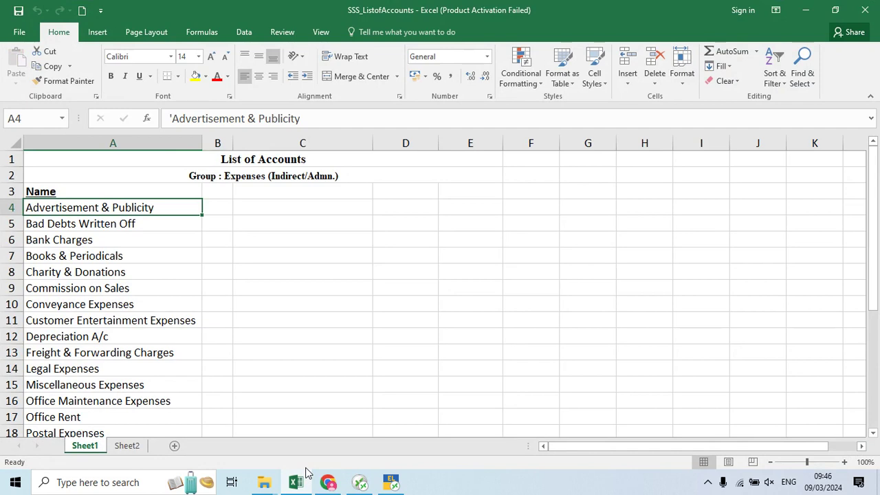
key(ctrl+c)
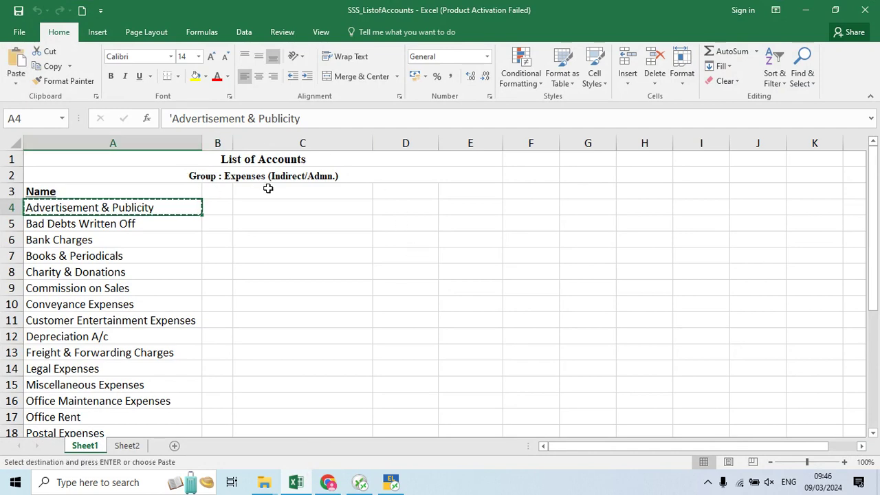
key(alt+Tab)
key(ctrl+v)
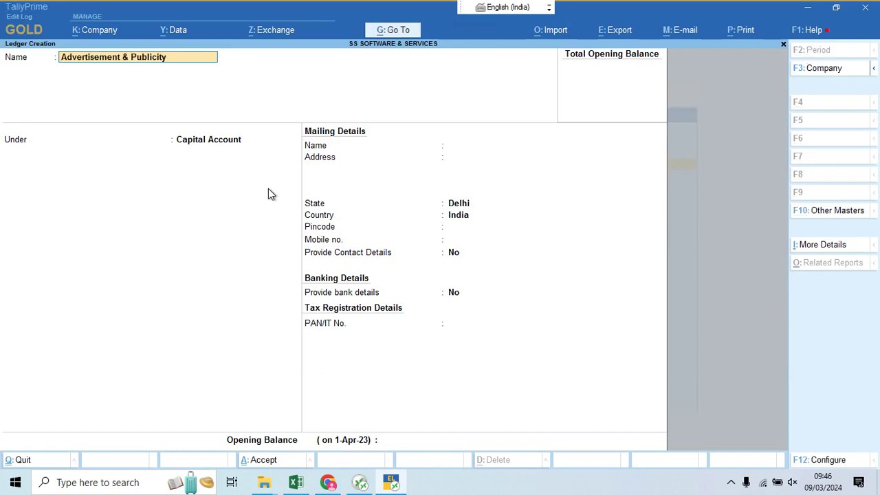
key(Return)
text(Ex)
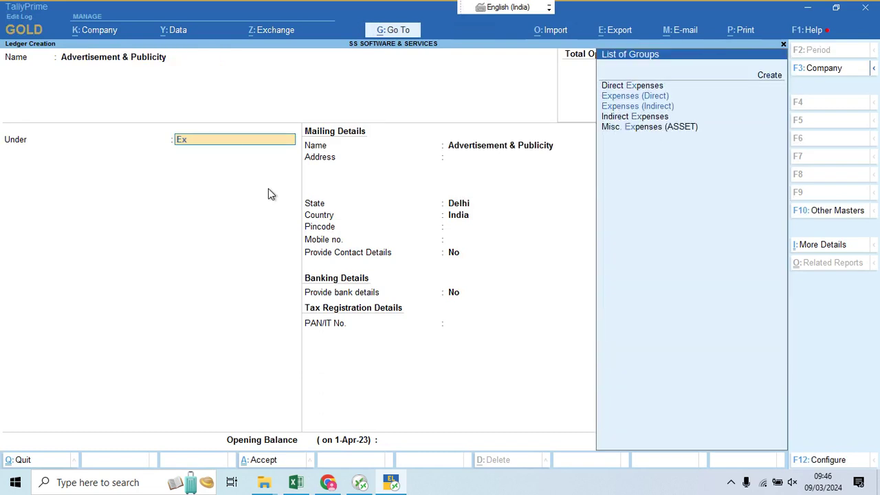
key(Down)
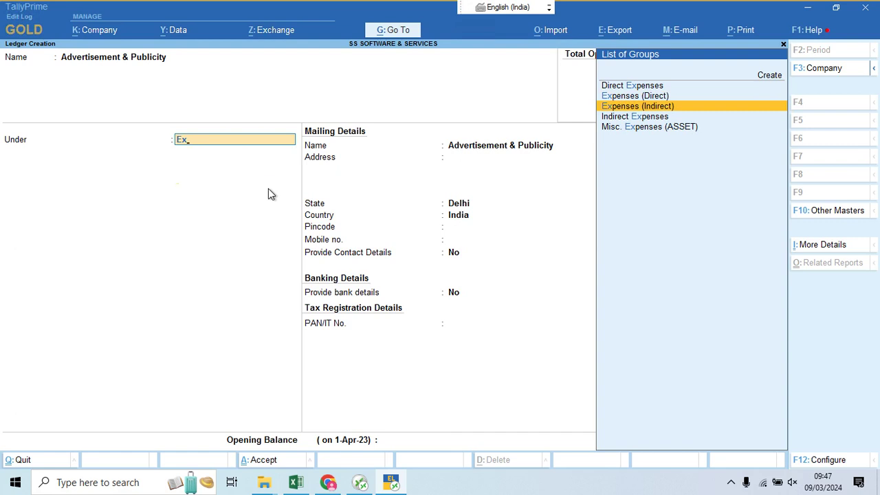
key(Return)
key(Return)
key(Return)
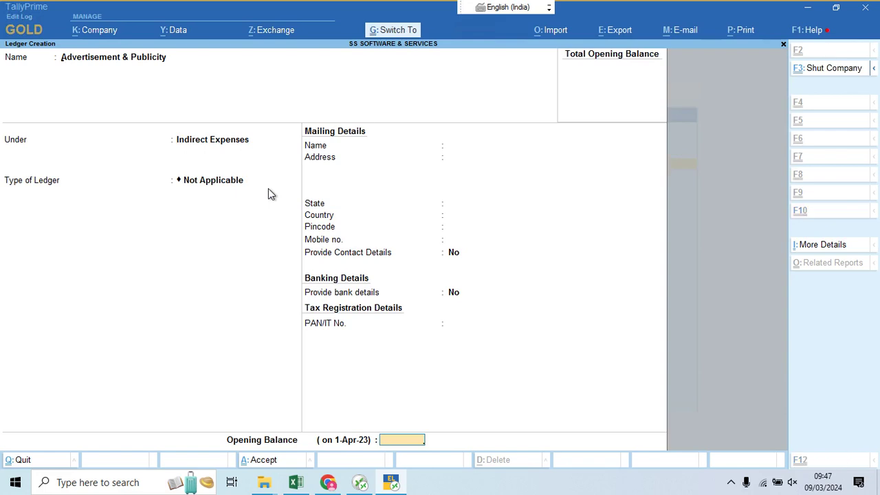
key(ctrl+a)
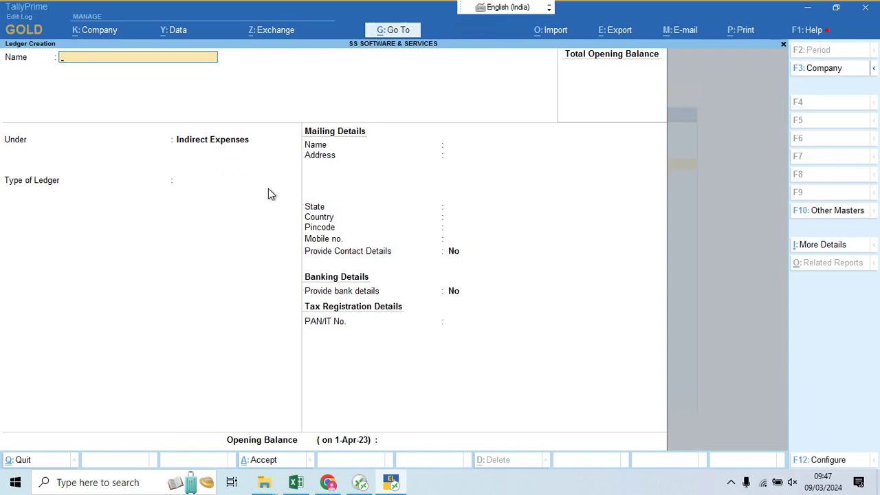
Step: Create the Bad Debts Written Off ledger under Indirect Expenses, name copied from Excel
key(alt+Tab)
key(Down)
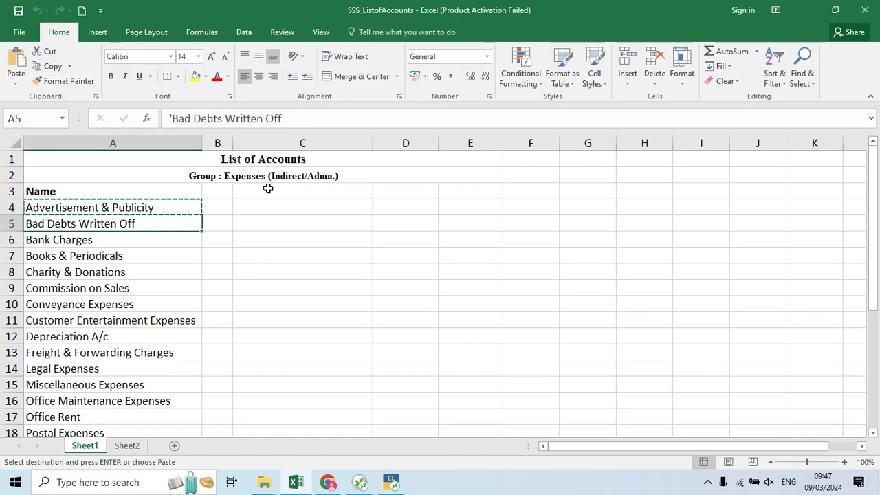
key(ctrl+c)
key(alt+Tab)
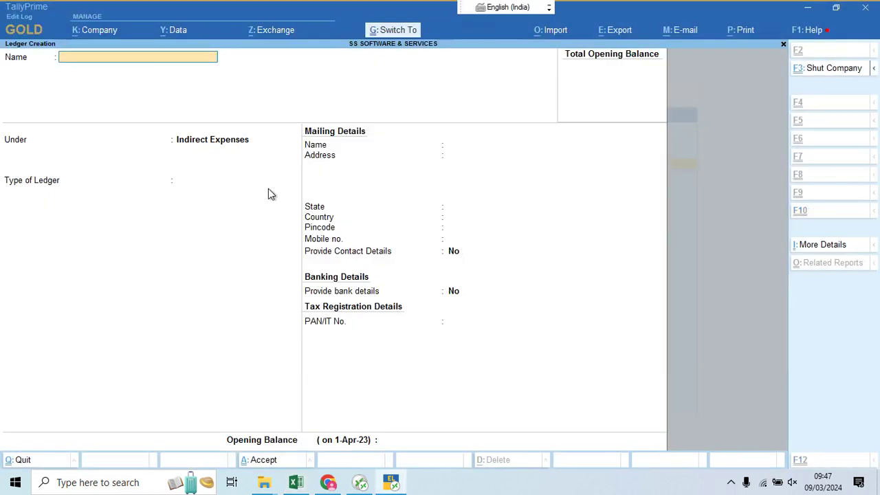
key(ctrl+alt+v)
key(Return)
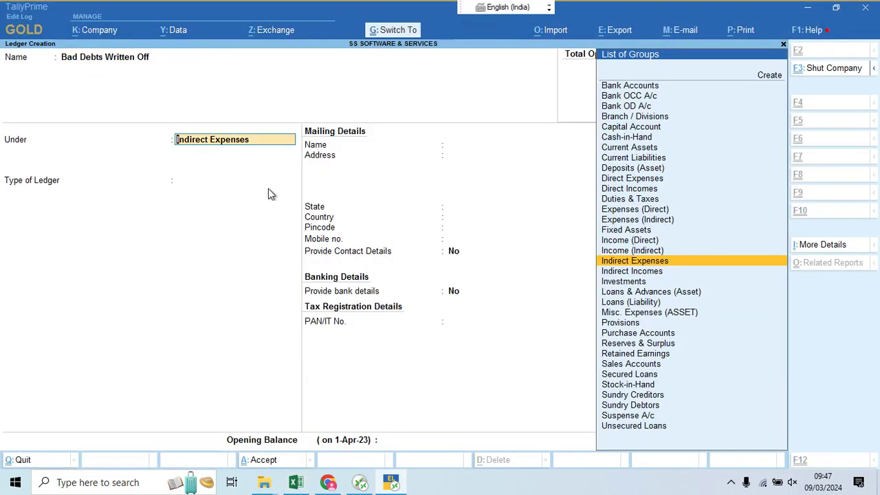
key(ctrl+a)
Step: Create the Bank Charges ledger under Indirect Expenses with type Not Applicable
key(alt+Tab)
key(Down)
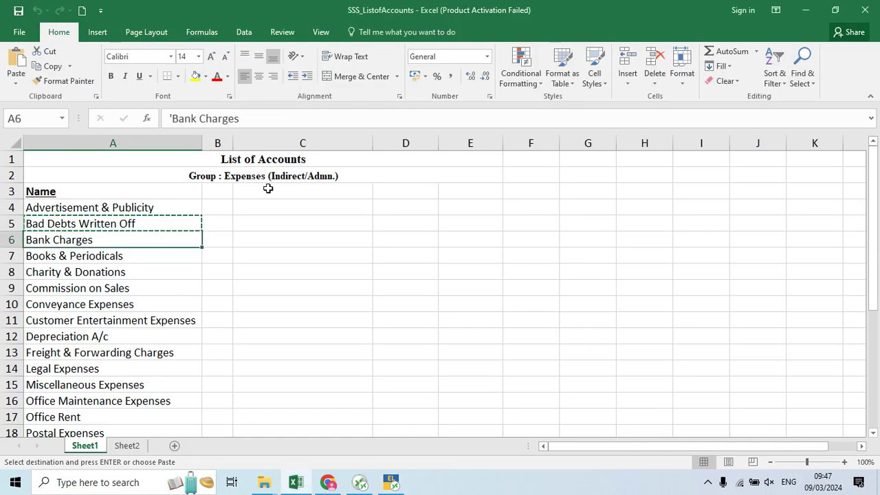
key(ctrl+c)
key(Right)
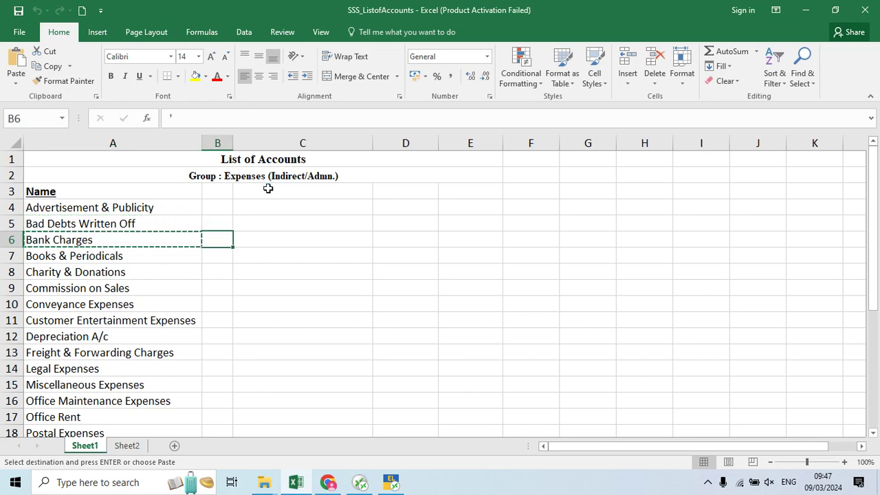
key(alt+Tab)
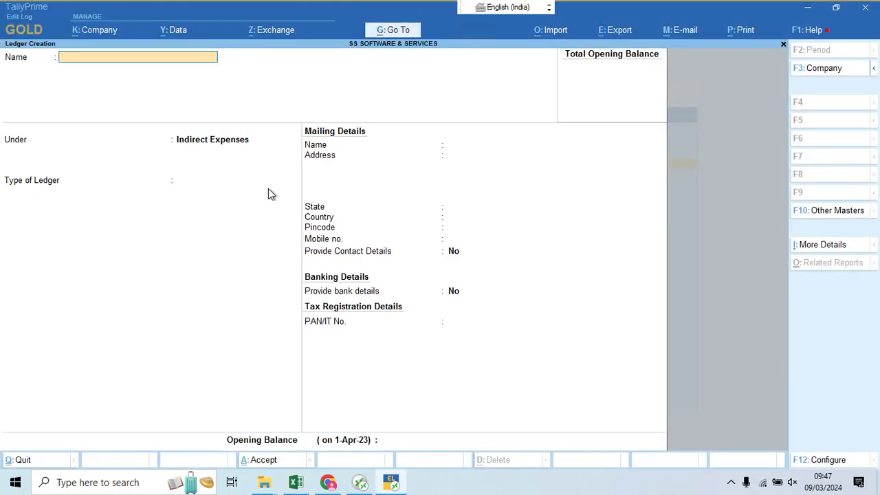
key(ctrl+alt+v)
key(Return)
key(Return)
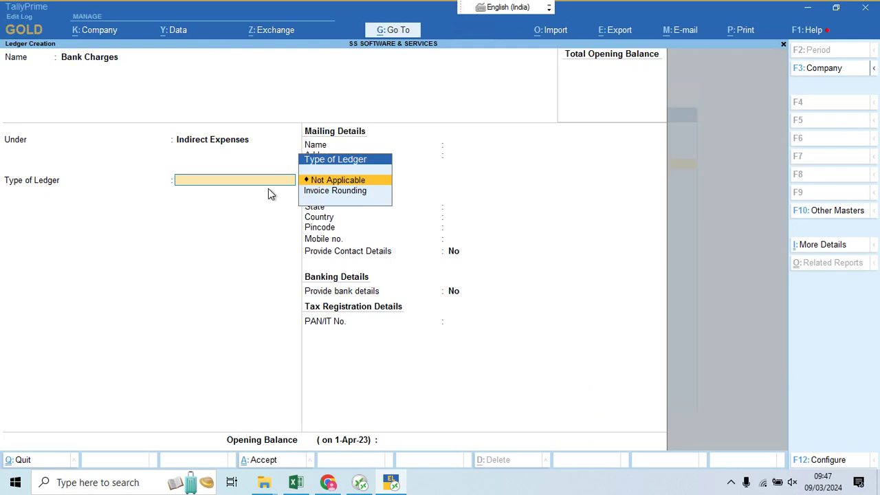
key(Return)
key(ctrl+a)
Step: Create the Books & Periodicals ledger under Indirect Expenses
key(alt+Tab)
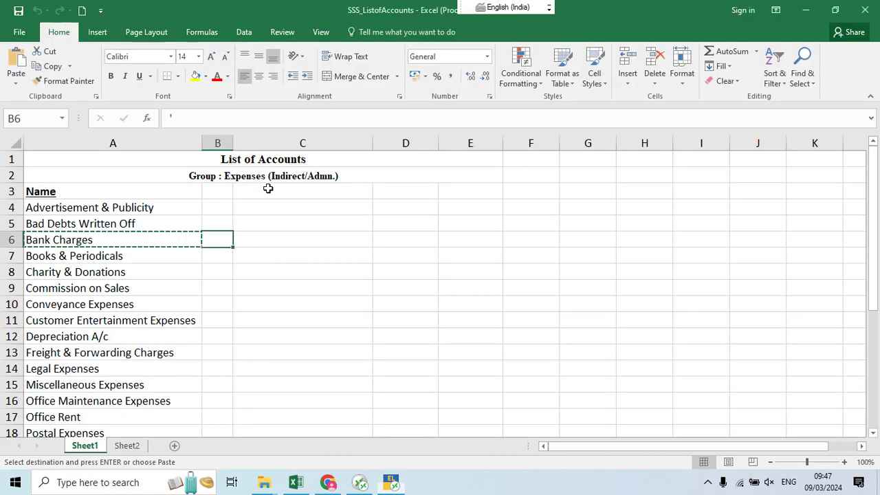
key(Down)
key(Left)
key(ctrl+c)
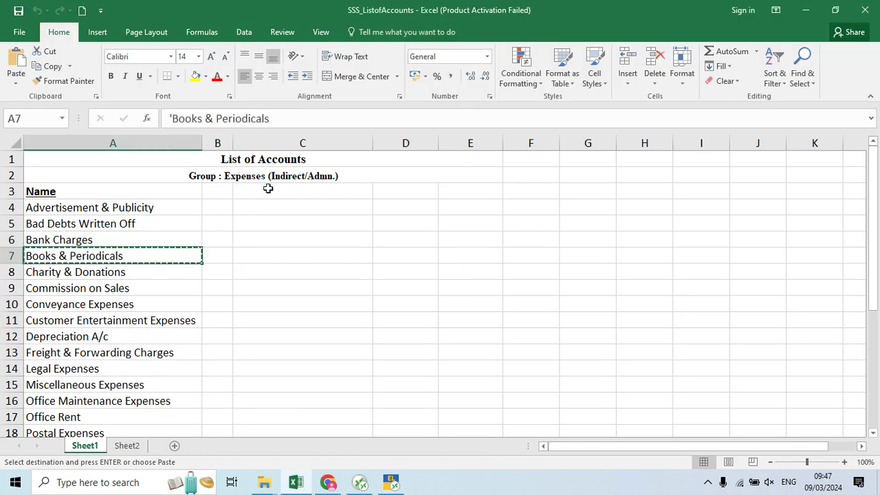
key(alt+Tab)
key(ctrl+alt+v)
key(Return)
key(Return)
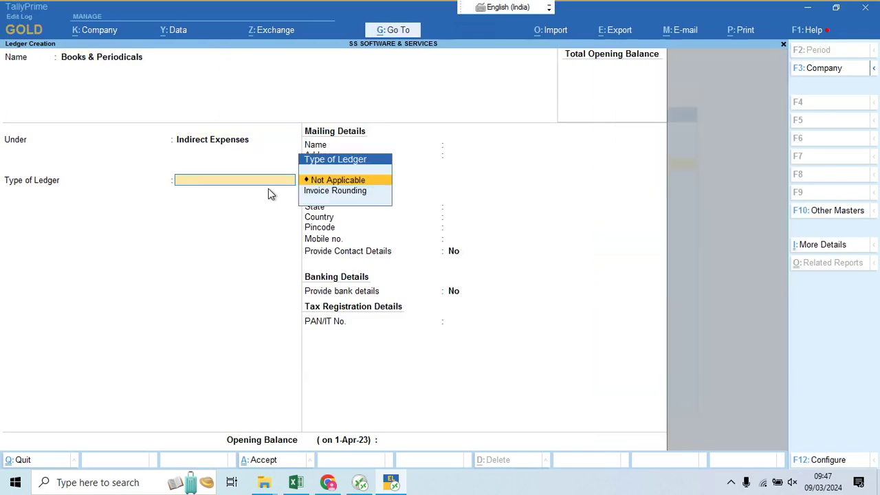
key(Return)
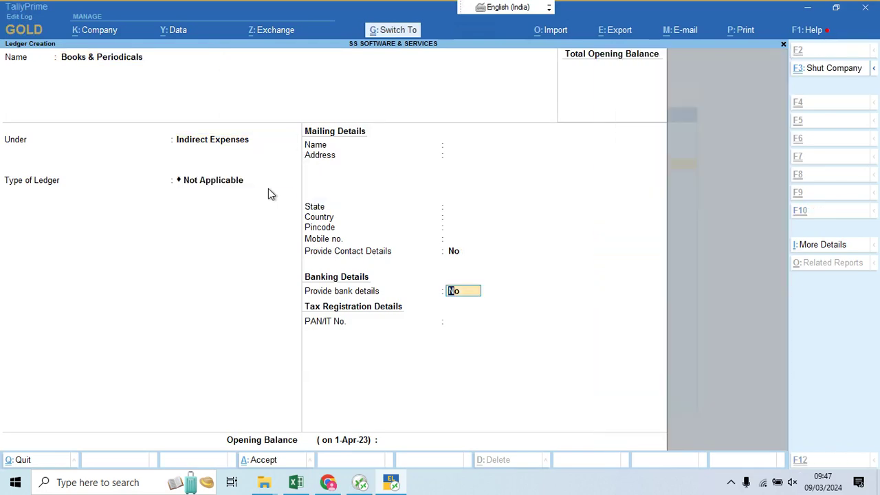
key(ctrl+a)
Step: Create the Charity & Donations ledger under Indirect Expenses
key(alt+Tab)
key(Down)
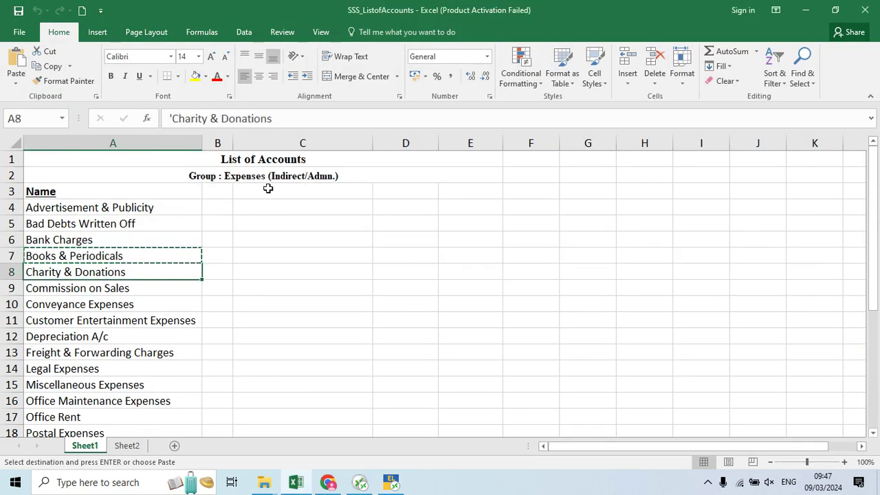
key(ctrl+c)
key(alt+Tab)
key(ctrl+alt+v)
key(Return)
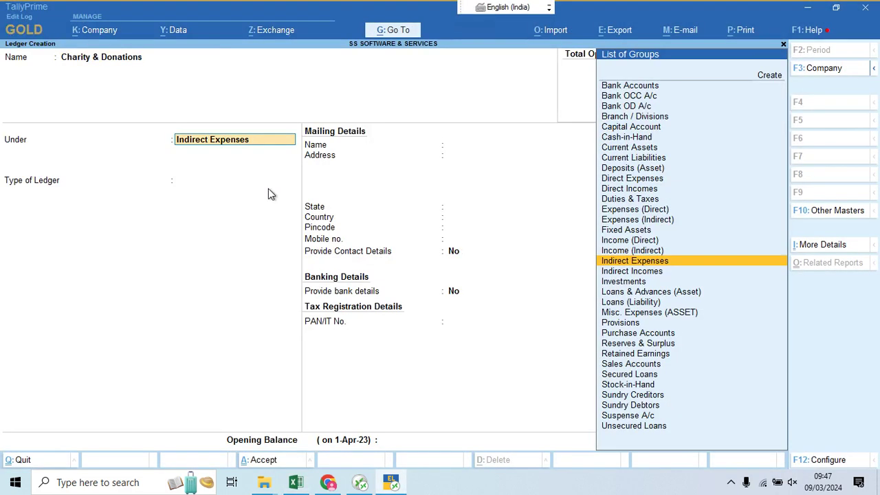
key(Return)
key(ctrl+a)
Step: Create the Commission on Sales ledger under Indirect Expenses
key(alt+Tab)
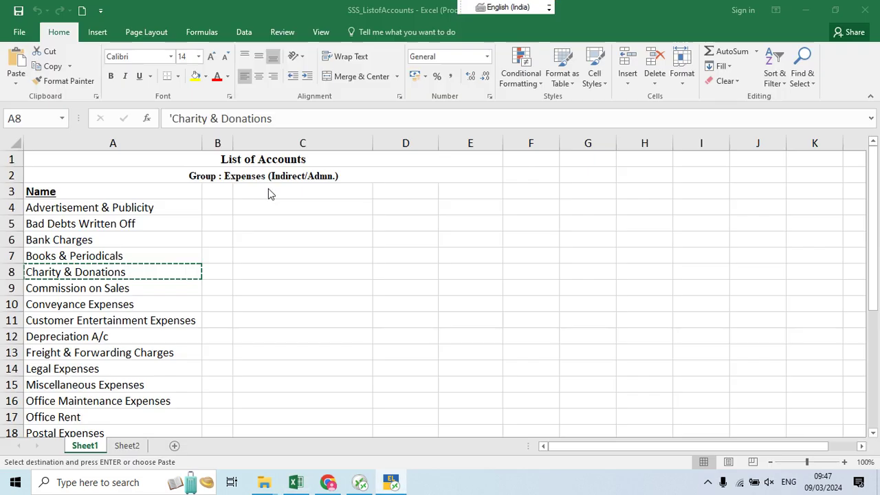
key(Down)
key(ctrl+c)
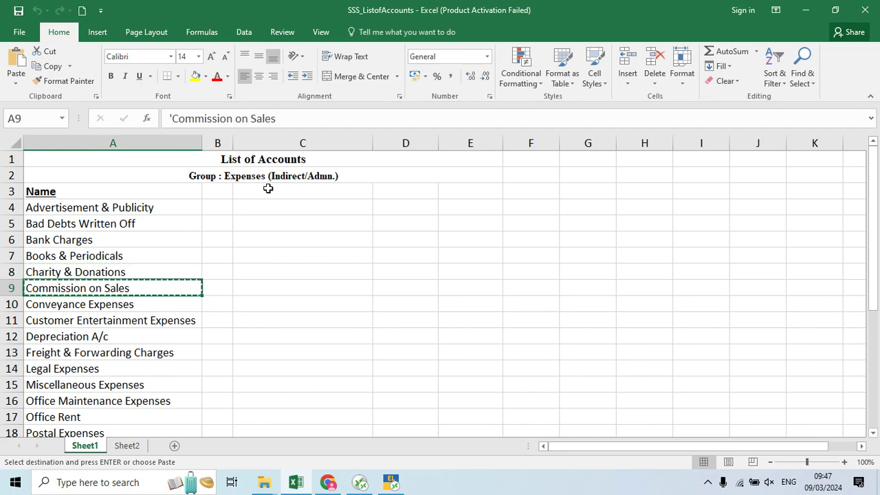
key(alt+Tab)
key(ctrl+alt+v)
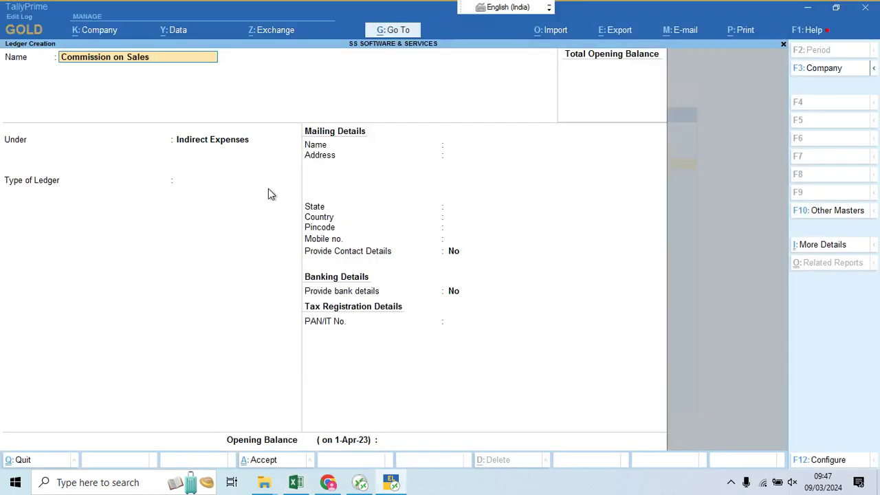
key(Return)
key(Return)
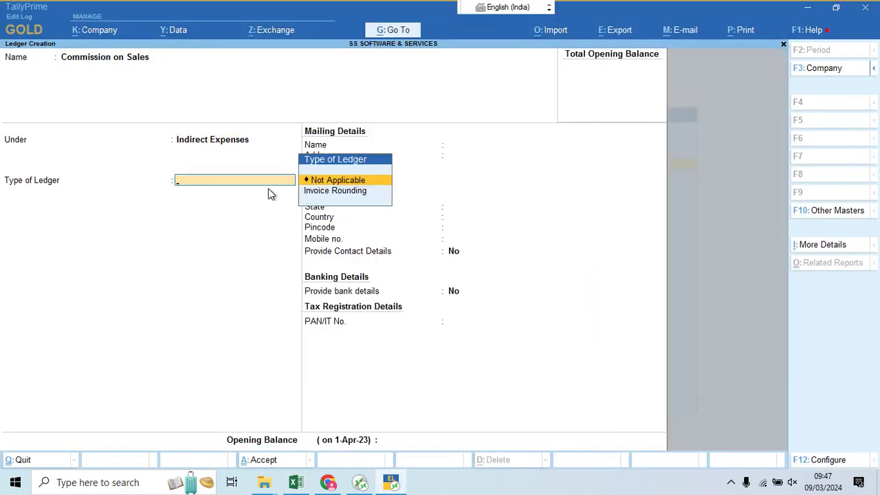
key(Return)
key(Return)
key(Return)
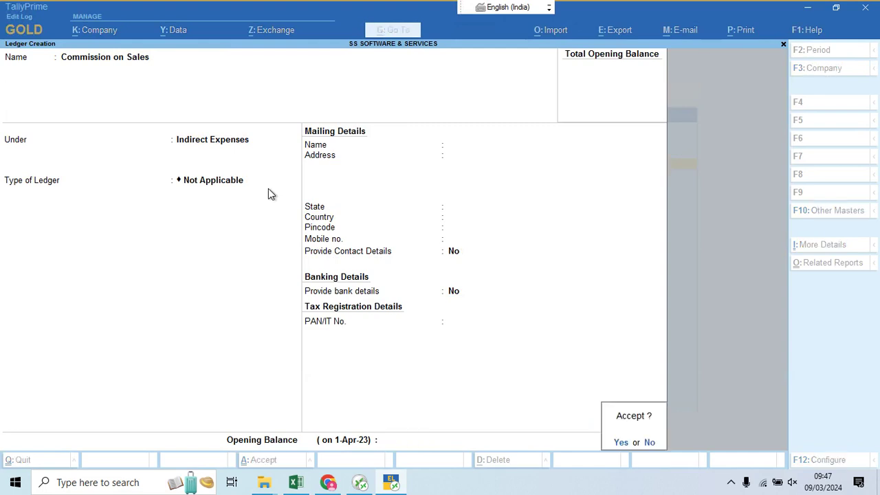
key(Return)
Step: Create the Conveyance Expenses ledger under Indirect Expenses
key(alt+Tab)
key(Down)
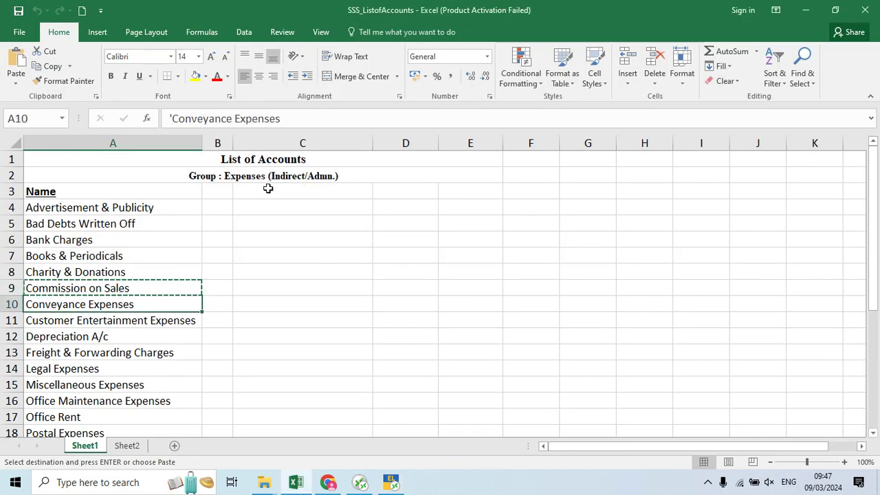
key(ctrl+c)
key(alt+Tab)
key(ctrl+v)
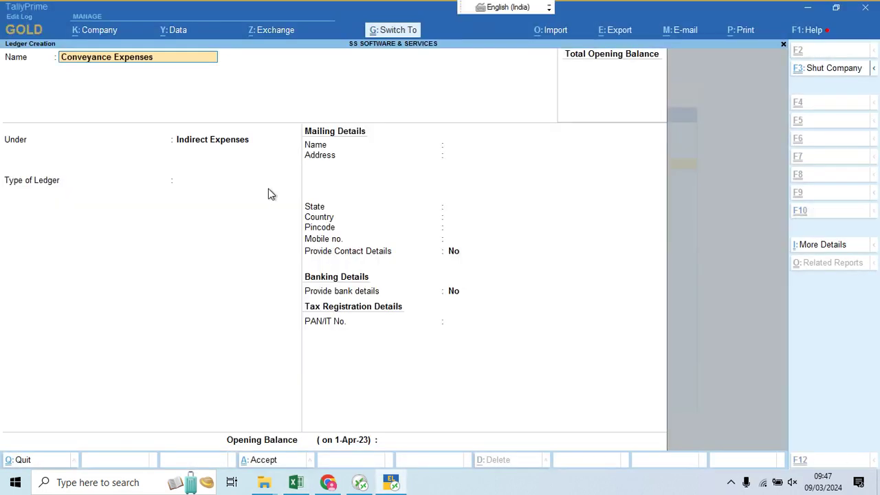
key(Return)
key(Return)
key(ctrl+a)
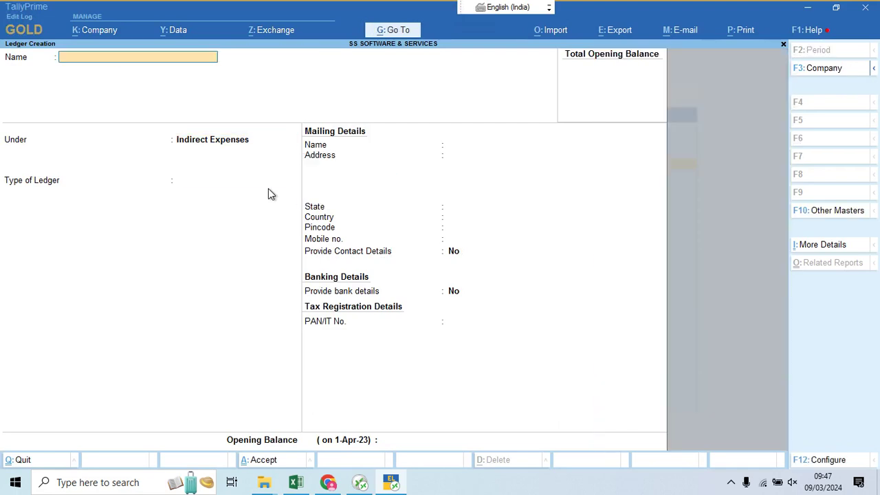
Step: Create the Customer Entertainment Expenses ledger under Indirect Expenses
key(alt+Tab)
key(Down)
key(ctrl+c)
key(ctrl+c)
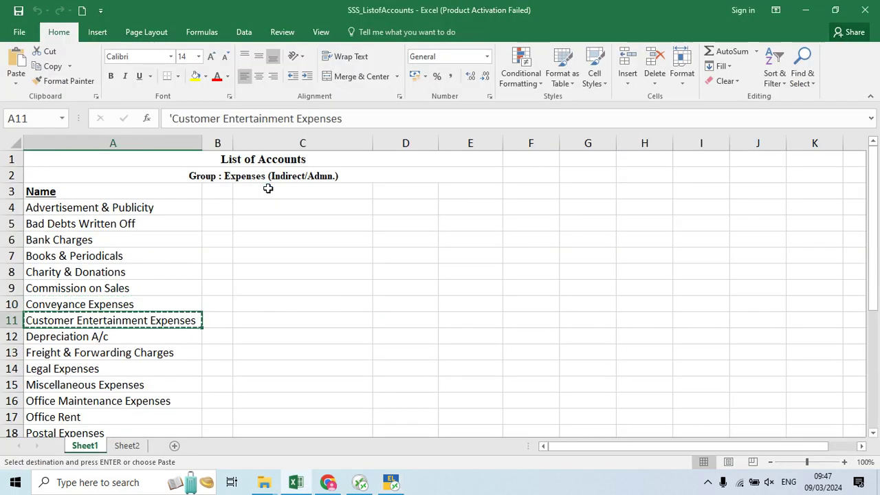
key(alt+Tab)
key(ctrl+v)
key(Return)
key(Return)
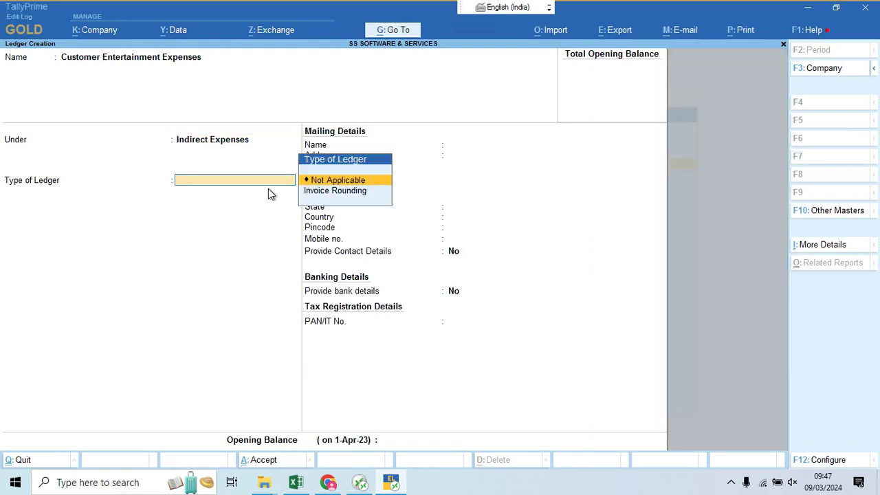
key(ctrl+a)
Step: Create the Depreciation A/c ledger under Indirect Expenses
key(alt+Tab)
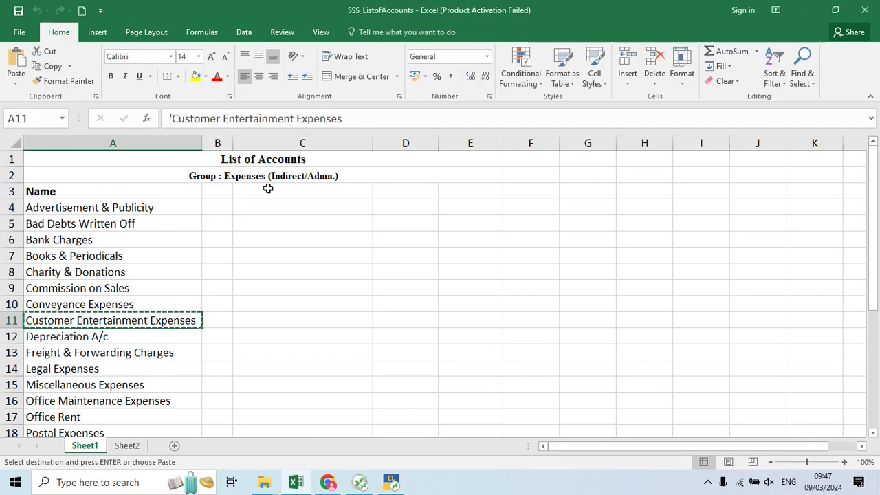
key(Down)
key(ctrl+c)
key(alt+Tab)
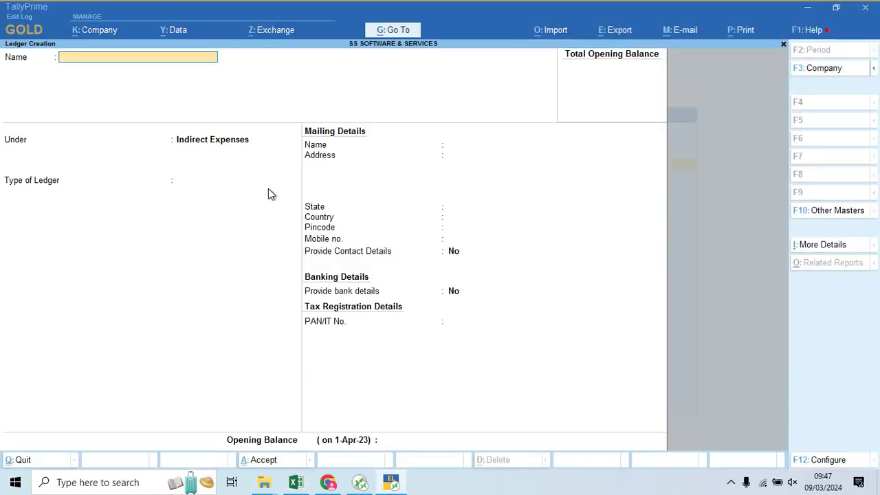
key(ctrl+v)
key(Return)
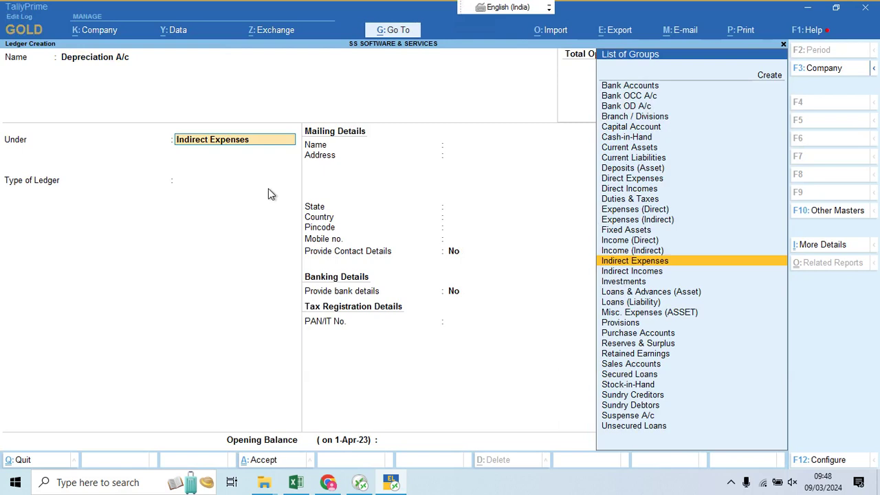
key(Return)
key(Return)
key(Return)
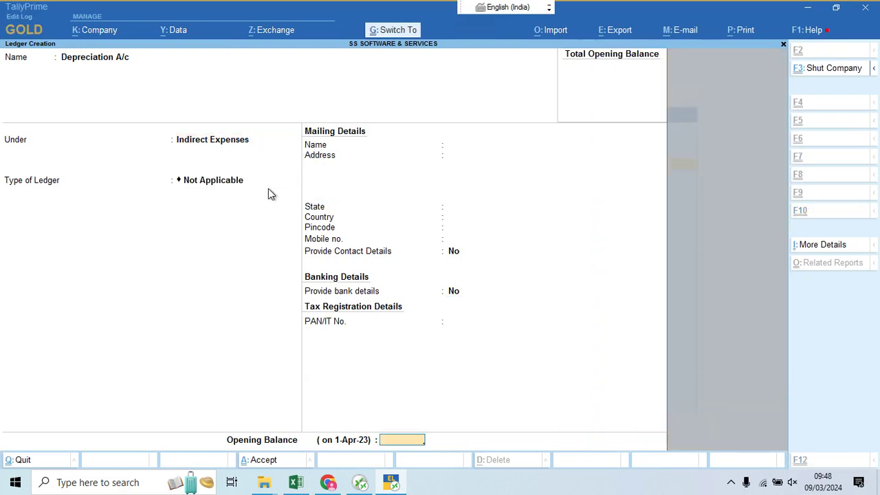
key(Return)
Step: Create the Freight & Forwarding Charges ledger under Indirect Expenses
key(alt+Tab)
key(Down)
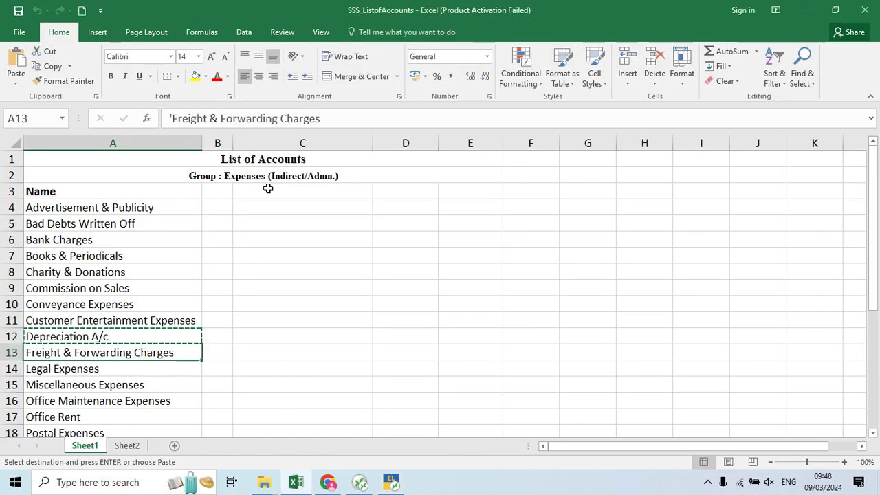
key(ctrl+c)
key(alt+Tab)
key(ctrl+alt+v)
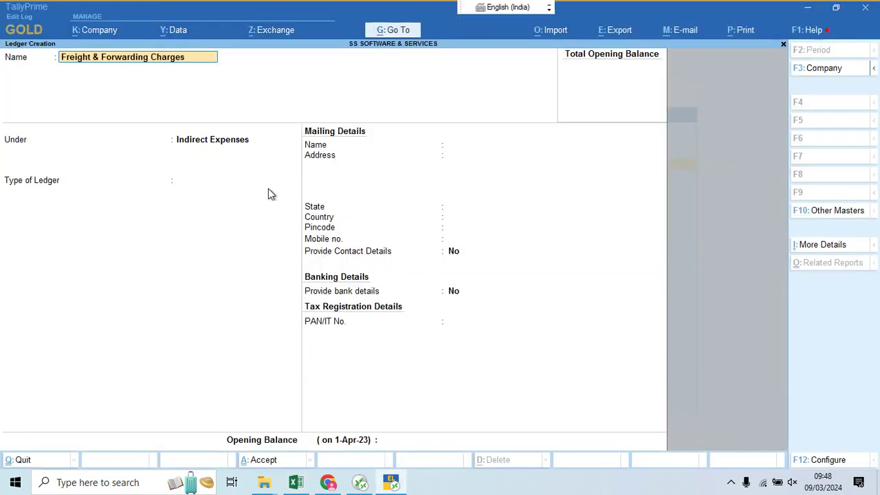
key(Return)
key(Return)
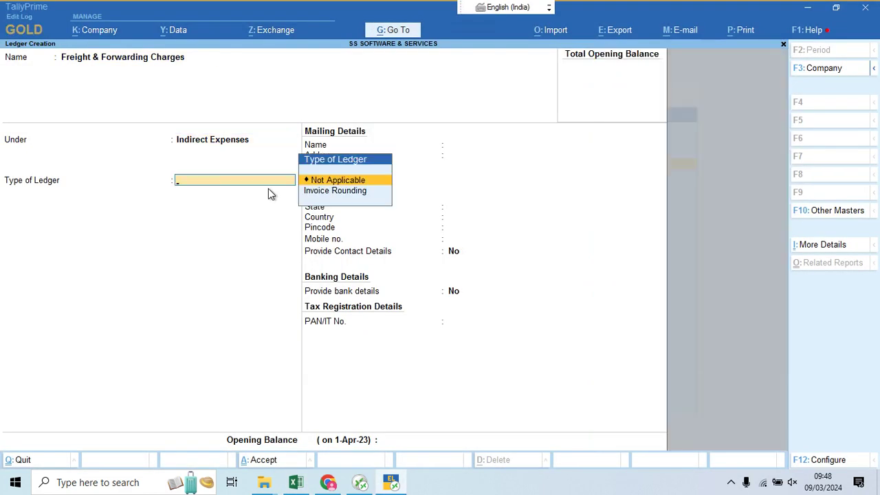
key(Return)
key(ctrl+a)
Step: Create the Legal Expenses ledger under Indirect Expenses
key(alt+Tab)
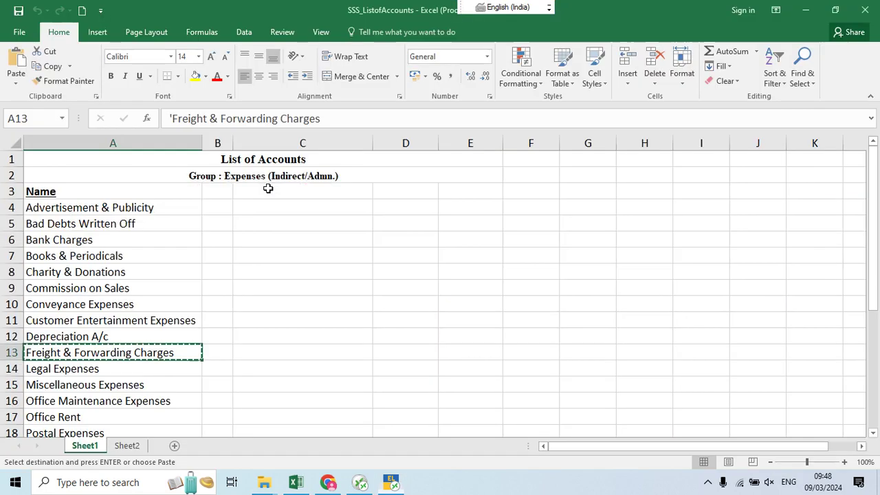
key(Down)
key(ctrl+c)
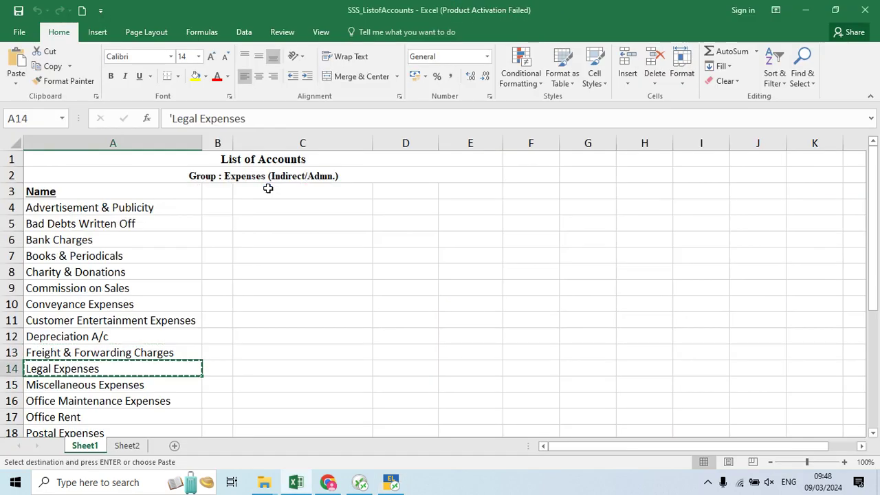
key(alt+Tab)
key(ctrl+alt+v)
key(Return)
key(Return)
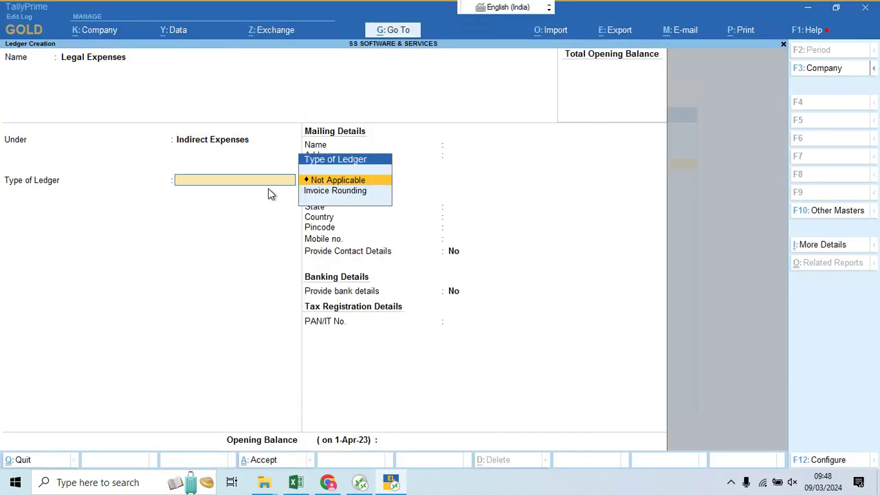
key(ctrl+a)
Step: Create the Miscellaneous Expenses ledger under Indirect Expenses
key(alt+Tab)
key(Down)
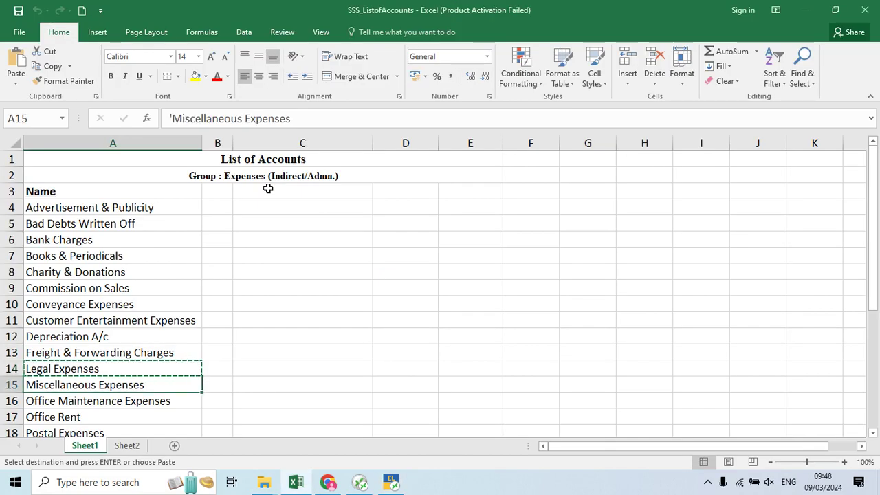
key(ctrl+c)
key(alt+Tab)
key(ctrl+alt+v)
key(Return)
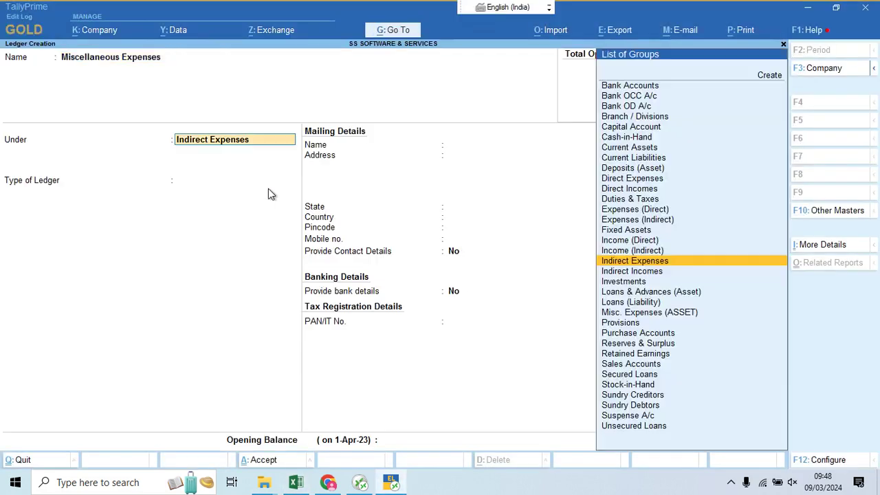
key(Return)
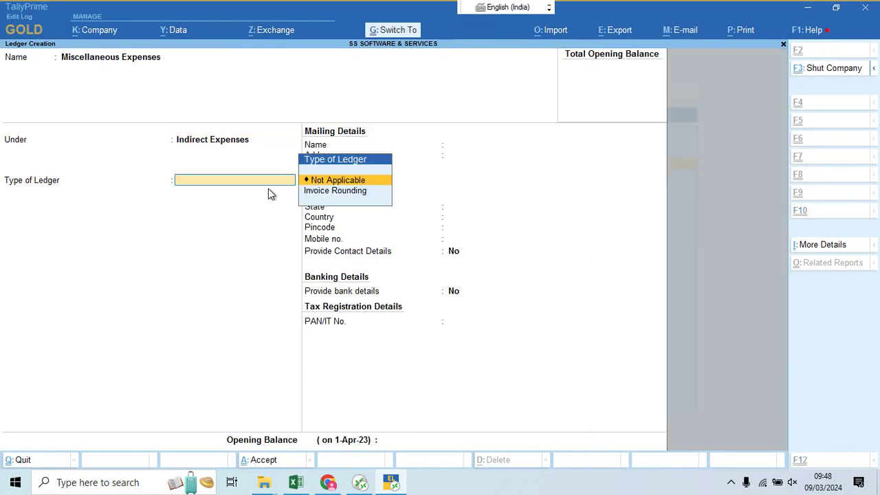
key(ctrl+a)
key(alt+Tab)
key(Down)
key(Down)
key(Down)
key(Down)
key(Down)
key(Down)
key(Down)
key(Down)
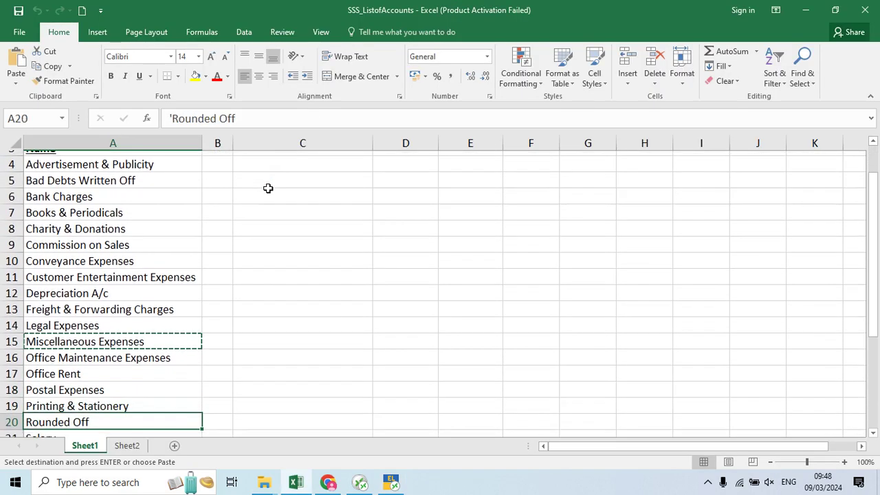
Step: Create the Office Maintenance Expenses ledger under Indirect Expenses, copying its name from Excel
key(Up)
key(Up)
key(Up)
key(Up)
key(Up)
key(Up)
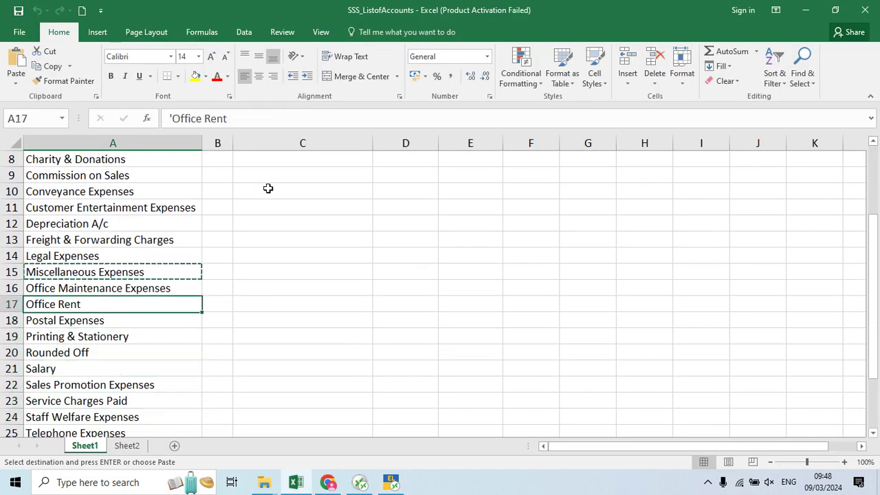
key(Up)
key(ctrl+c)
key(alt+Tab)
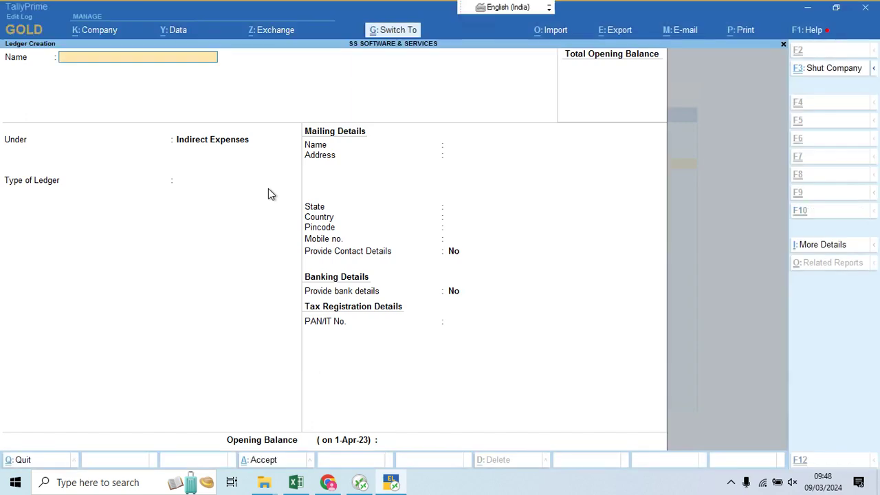
key(ctrl+alt+v)
key(Return)
key(Return)
key(ctrl+a)
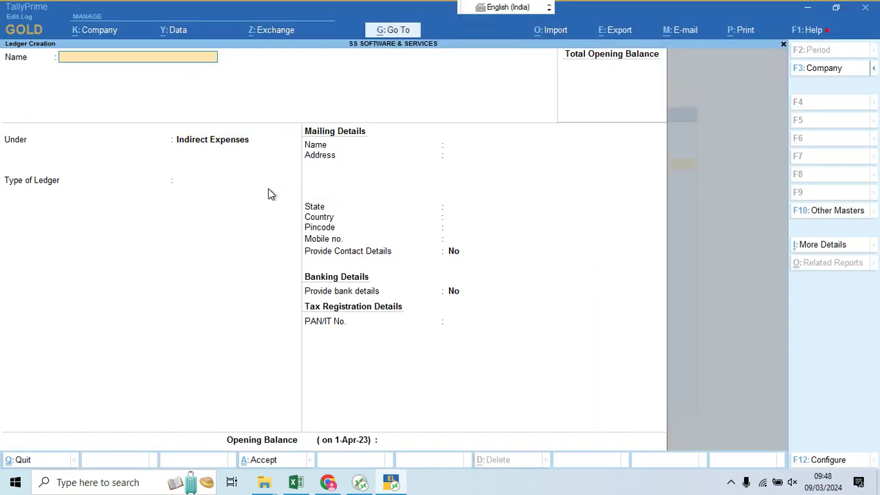
Step: Create the Office Rent ledger under Indirect Expenses from the Excel list
key(alt+Tab)
key(Down)
key(ctrl+c)
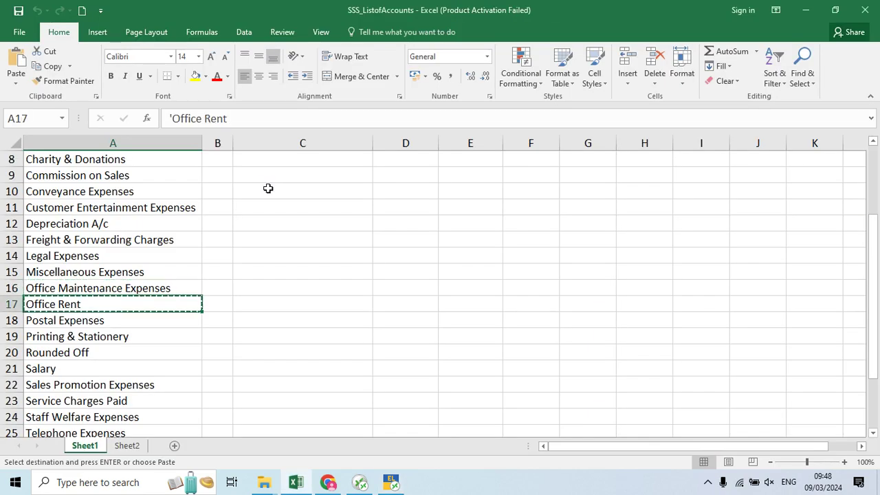
key(alt+Tab)
key(ctrl+alt+v)
key(Return)
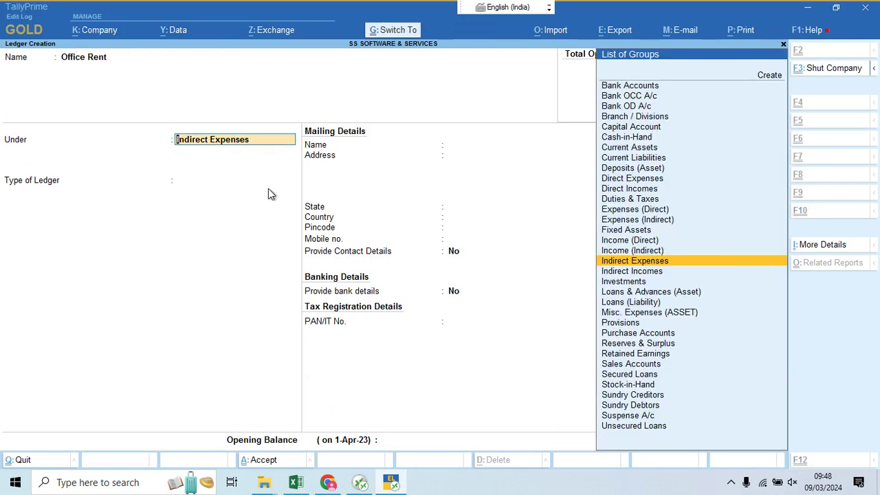
key(Return)
key(ctrl+a)
Step: Create the Postal Expenses ledger under Indirect Expenses from the Excel list
key(alt+Tab)
key(Down)
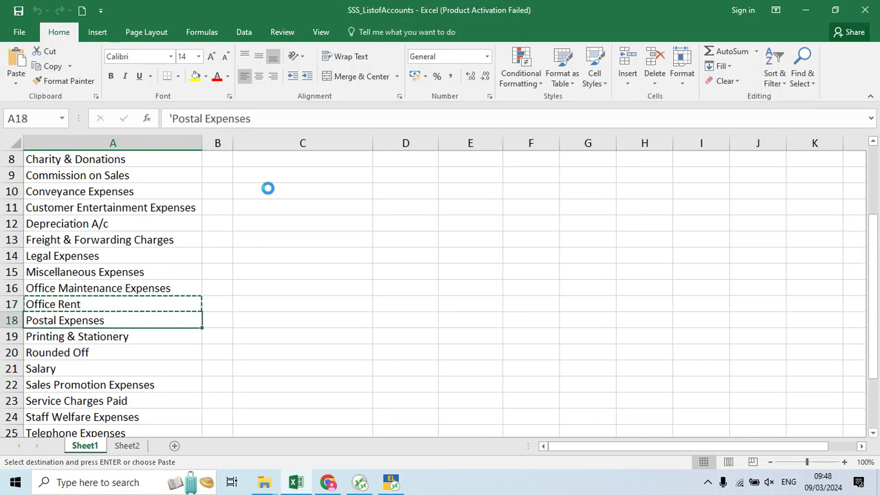
key(ctrl+c)
key(alt+Tab)
key(ctrl+alt+v)
key(Return)
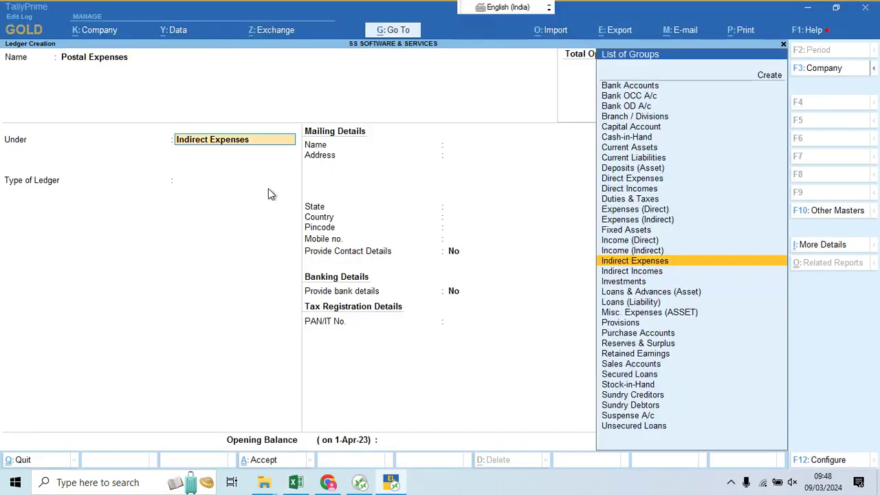
key(Return)
key(ctrl+a)
Step: Create the Printing & Stationery ledger under Indirect Expenses from the Excel list
key(alt+Tab)
key(Down)
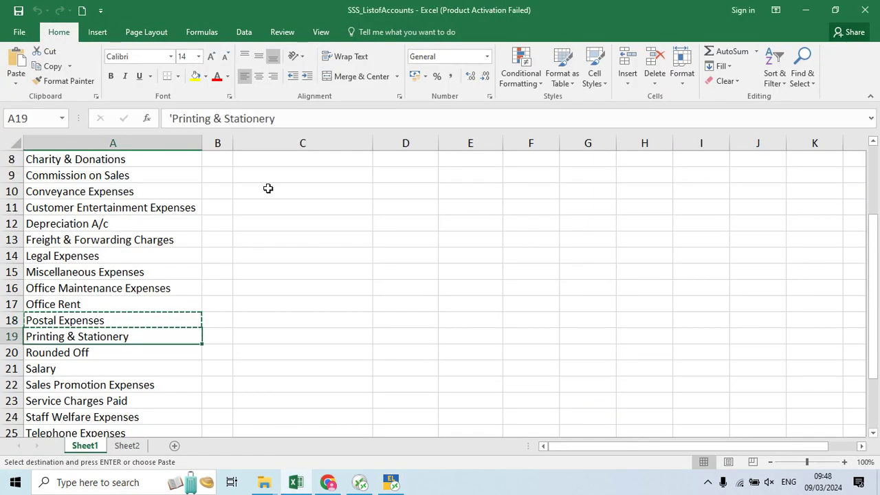
key(ctrl+c)
key(alt+Tab)
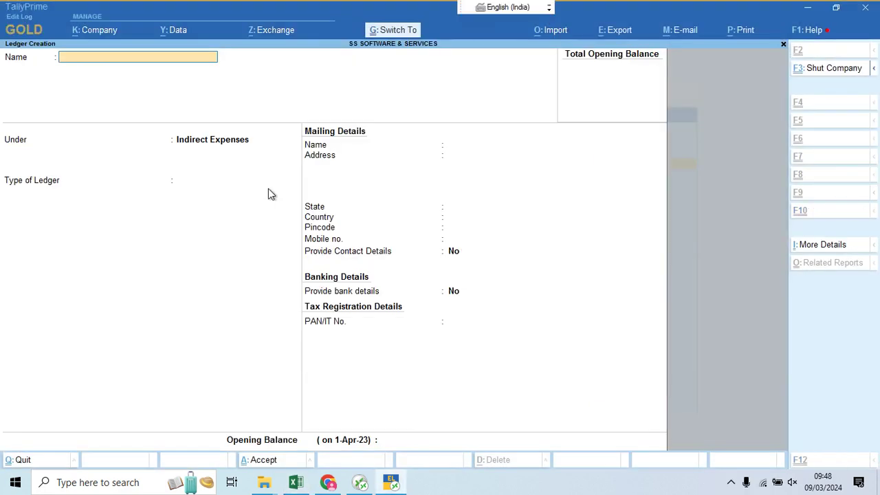
key(ctrl+alt+v)
key(Return)
key(ctrl+a)
Step: Start the Rounded Off ledger under Indirect Expenses as an Invoice Rounding type ledger
key(alt+Tab)
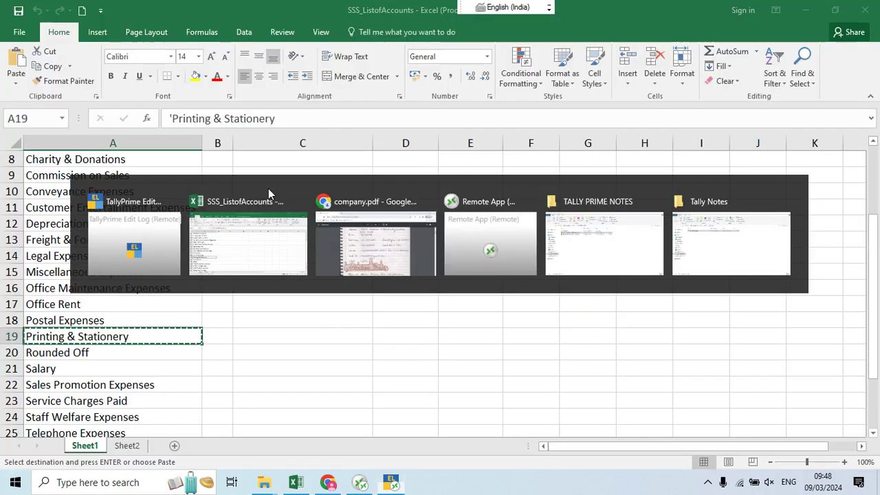
key(Down)
key(ctrl+c)
key(alt+Tab)
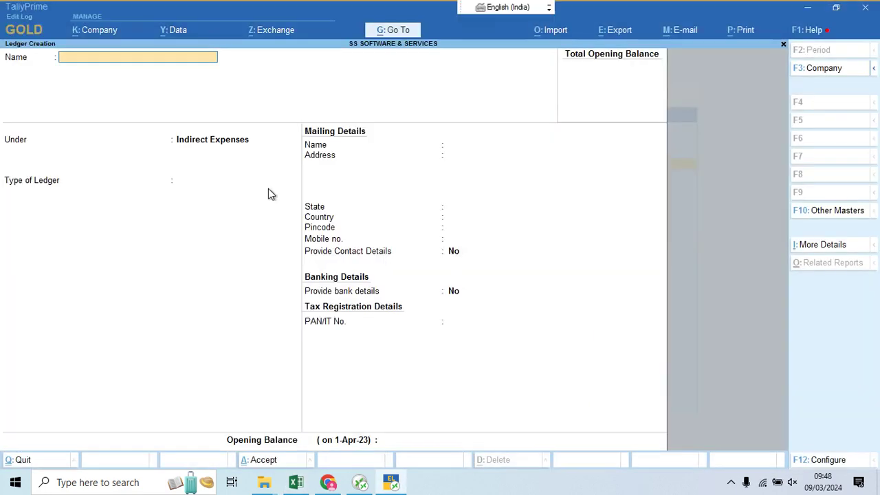
key(ctrl+alt+v)
key(Return)
key(Return)
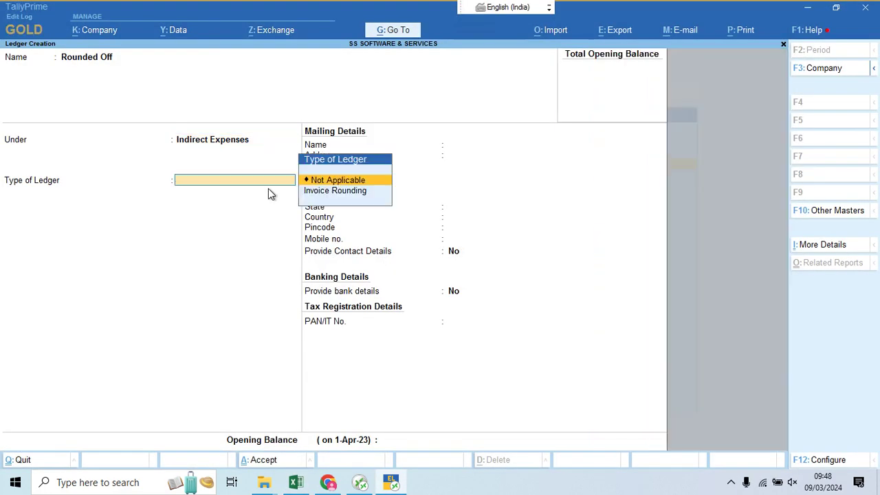
key(Down)
key(Return)
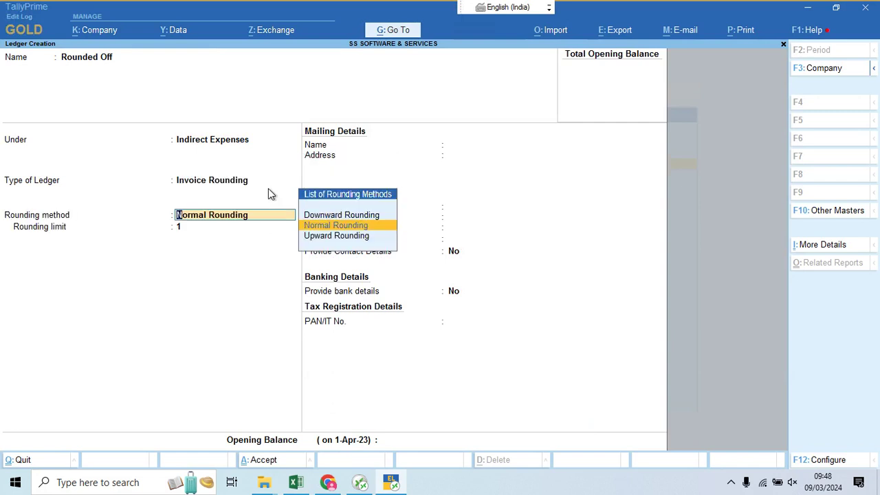
Step: Save the Rounded Off ledger with Normal Rounding and a rounding limit of 1
key(Return)
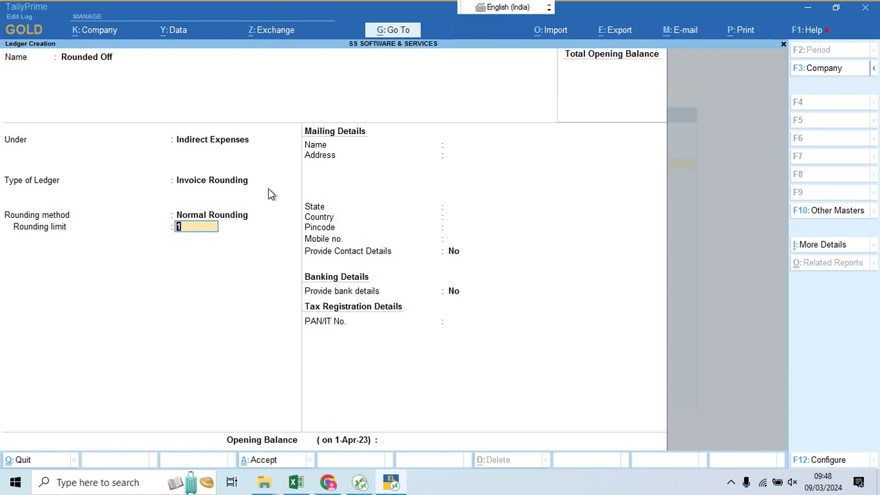
key(Return)
key(Return)
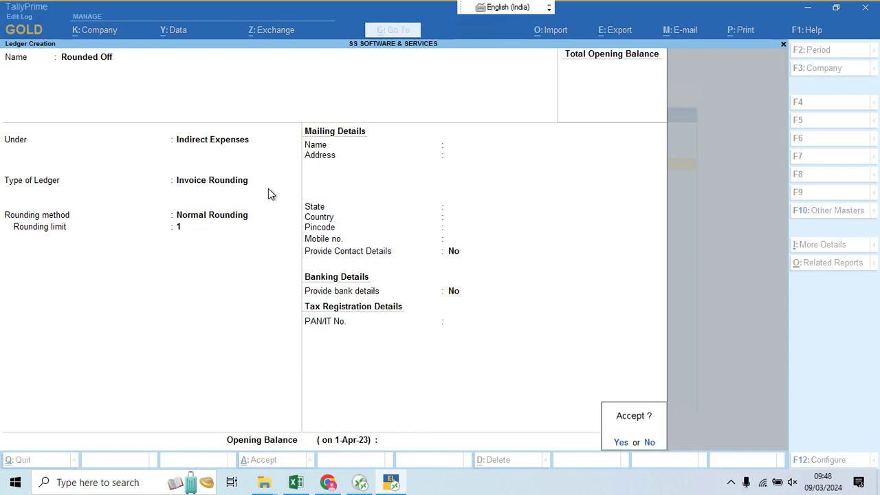
key(Return)
key(alt+Tab)
Step: Create the Salary ledger under Indirect Expenses from the Excel list
key(Down)
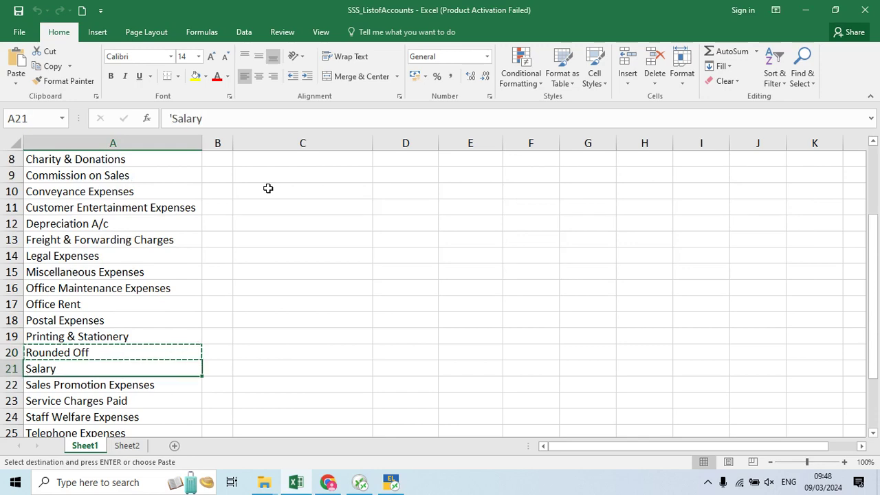
key(ctrl+c)
key(alt+Tab)
key(ctrl+alt+v)
key(Return)
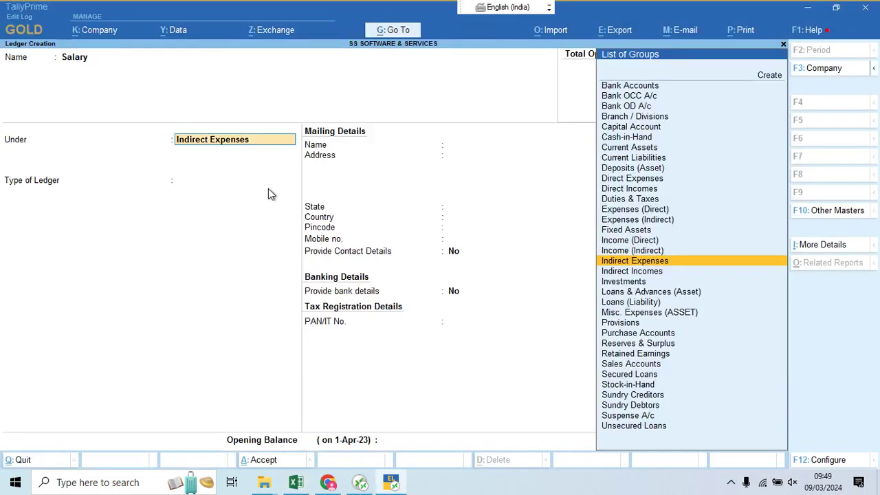
key(ctrl+a)
Step: Create the Sales Promotion Expenses ledger under Indirect Expenses from the Excel list
key(alt+Tab)
key(Down)
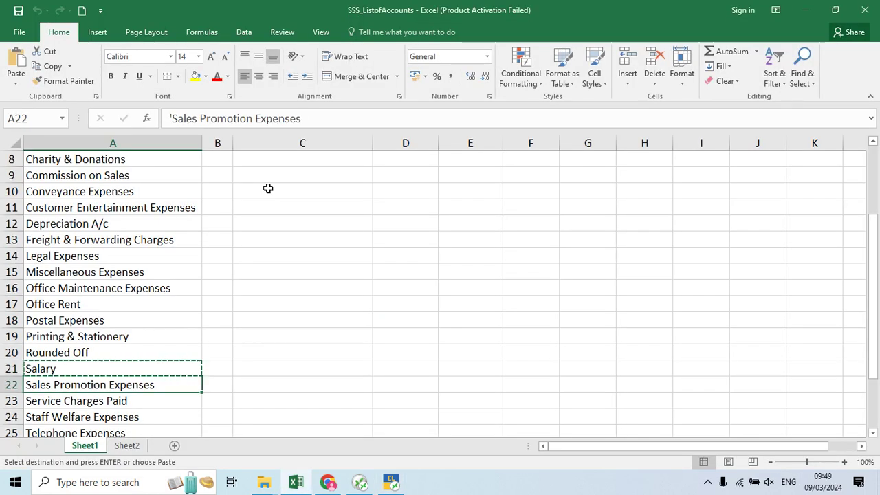
key(ctrl+c)
key(alt+Tab)
key(ctrl+alt+v)
key(Return)
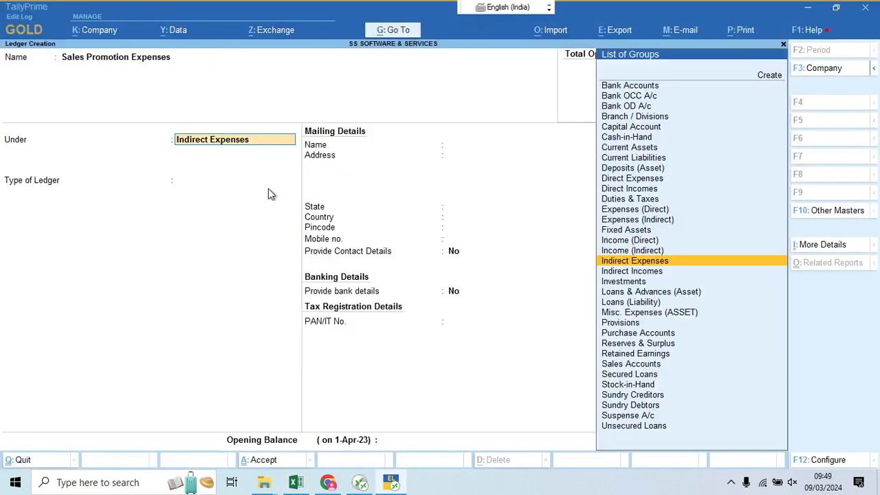
key(Return)
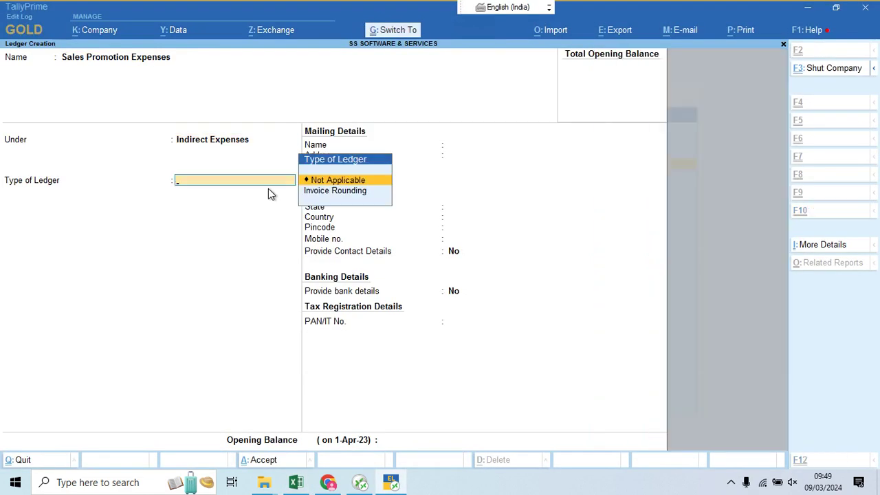
key(ctrl+a)
Step: Create the Service Charges Paid ledger under Indirect Expenses from the Excel list
key(alt+Tab)
key(Down)
key(Down)
key(Down)
key(Down)
key(Down)
key(Down)
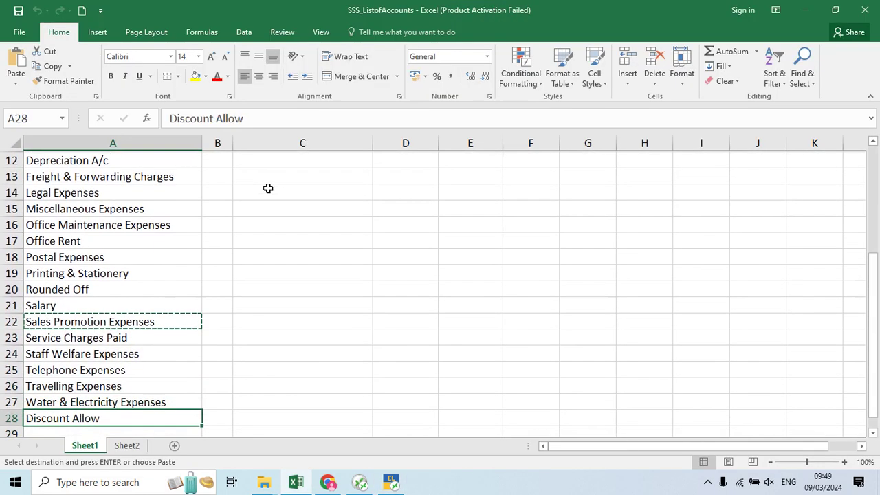
key(Up)
key(Up)
key(Up)
key(Up)
key(Up)
key(ctrl+c)
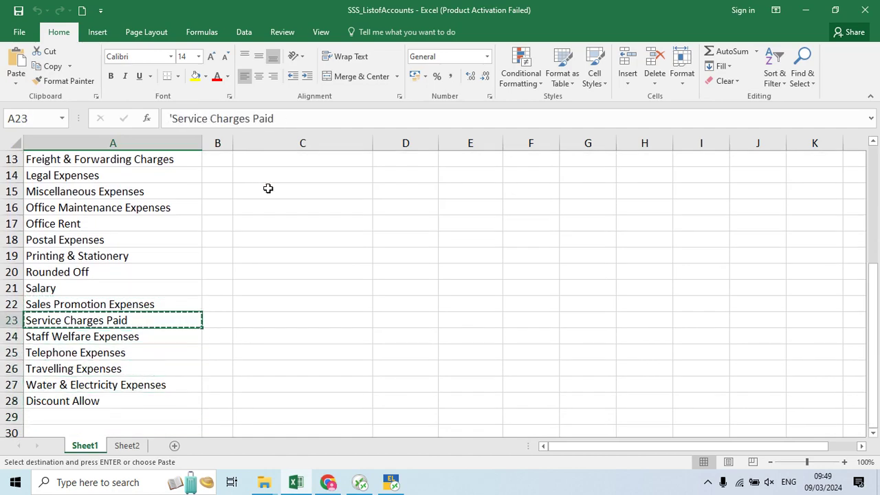
key(alt+Tab)
key(ctrl+alt+v)
key(Return)
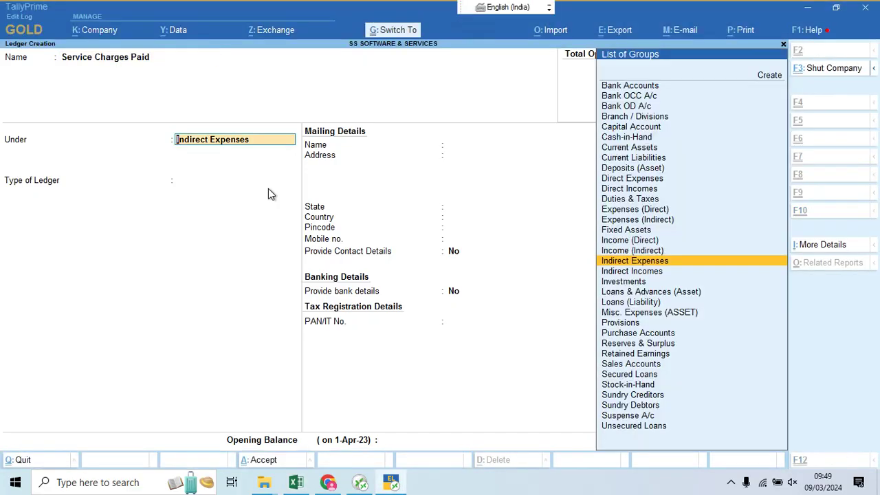
key(ctrl+a)
Step: Create the Staff Welfare Expenses ledger under Indirect Expenses from the Excel list
key(alt+Tab)
key(Down)
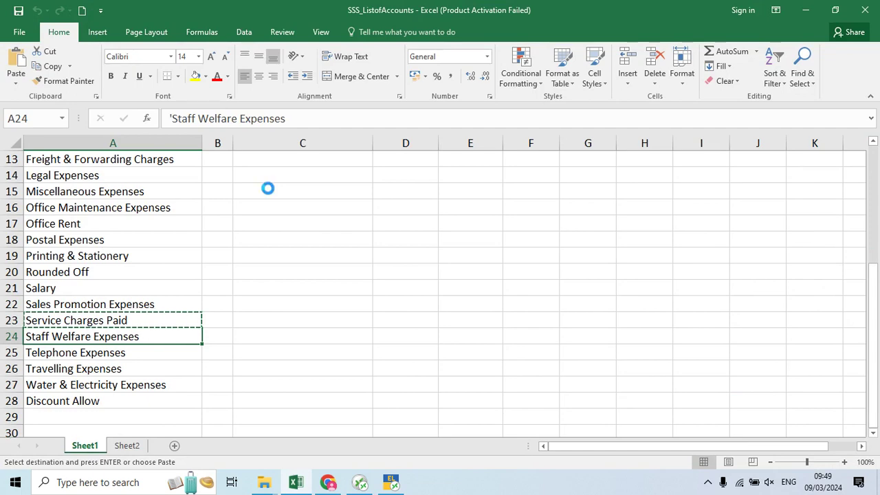
key(ctrl+c)
key(alt+Tab)
key(ctrl+alt+v)
key(Return)
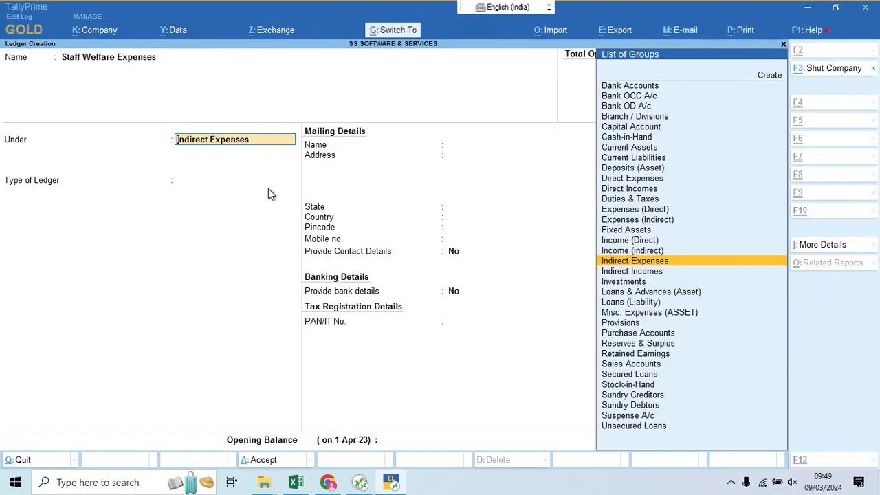
key(ctrl+a)
Step: Create the Telephone Expenses ledger under Indirect Expenses from the Excel list
key(alt+Tab)
key(Down)
key(ctrl+c)
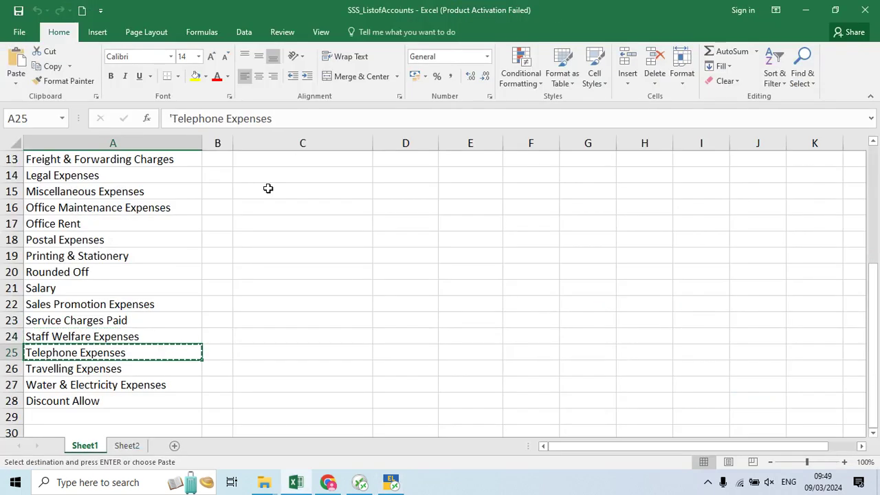
key(alt+Tab)
key(ctrl+alt+v)
key(Return)
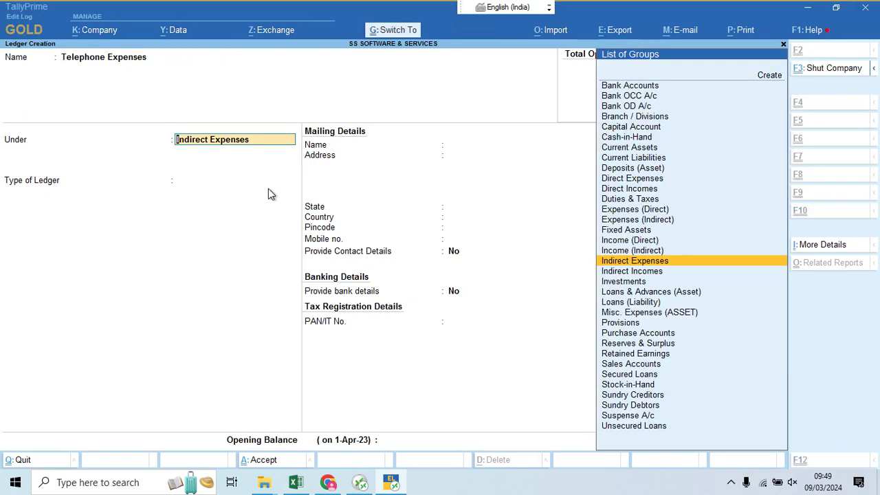
key(ctrl+a)
Step: Create the Travelling Expenses ledger under Indirect Expenses from the Excel list
key(alt+Tab)
key(Down)
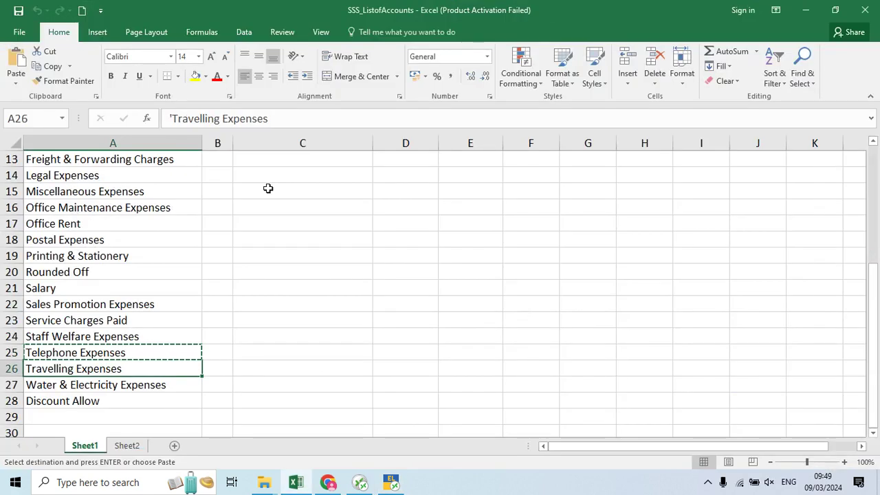
key(ctrl+c)
key(alt+Tab)
key(ctrl+alt+v)
key(Return)
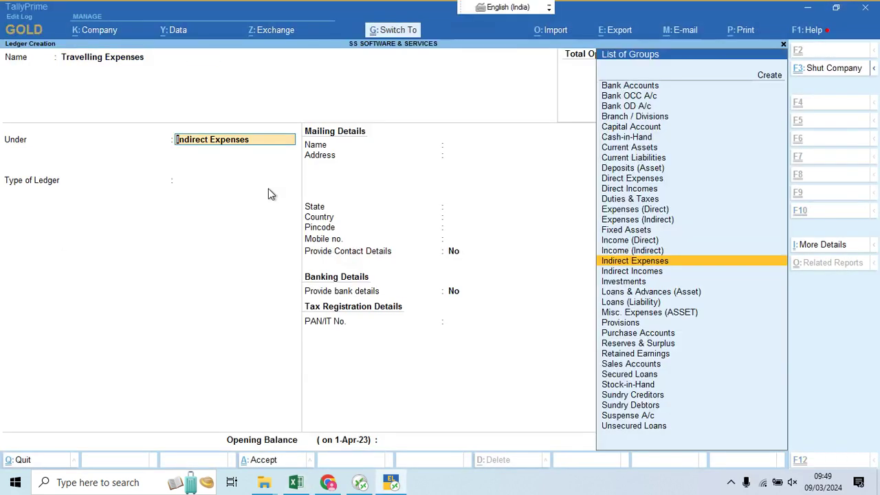
key(ctrl+a)
Step: Create the Water & Electricity Expenses ledger under Indirect Expenses from the Excel list
key(alt+Tab)
key(Down)
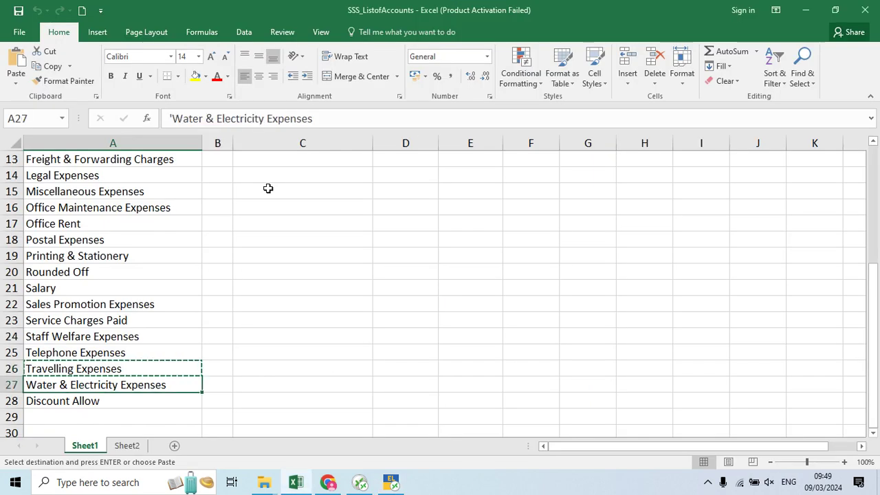
key(ctrl+c)
key(alt+Tab)
key(ctrl+alt+v)
key(Return)
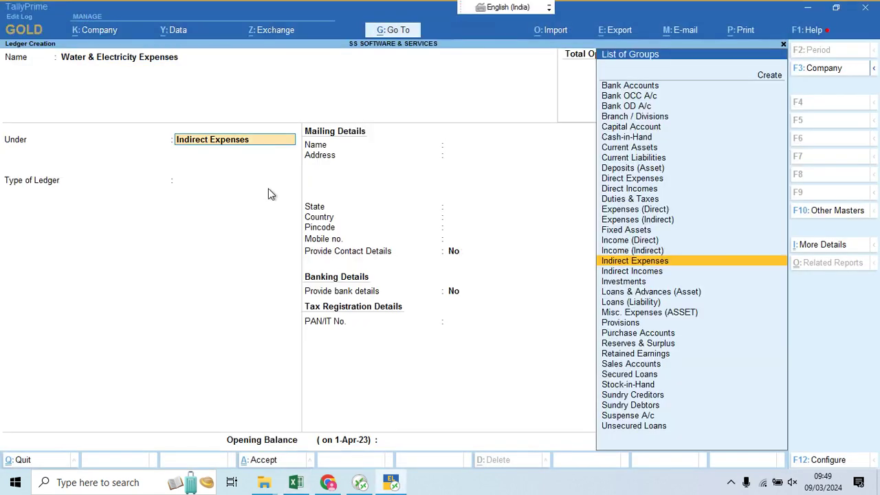
key(ctrl+a)
Step: Set up the Discount Allow ledger under Indirect Expenses with type Not Applicable
key(alt+Tab)
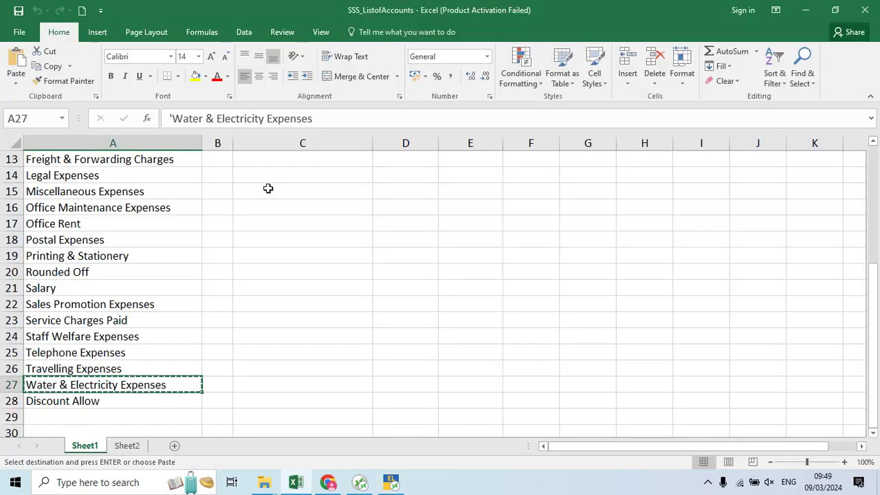
key(Down)
key(ctrl+c)
key(alt+Tab)
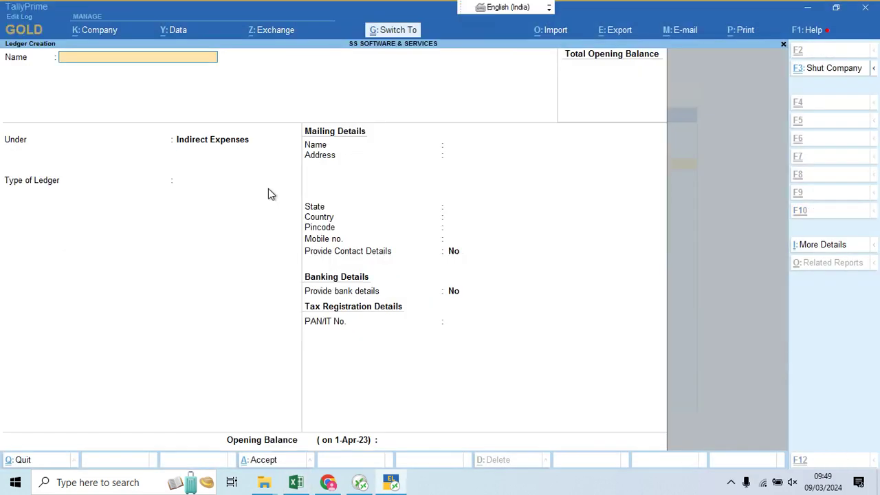
key(ctrl+alt+v)
key(Return)
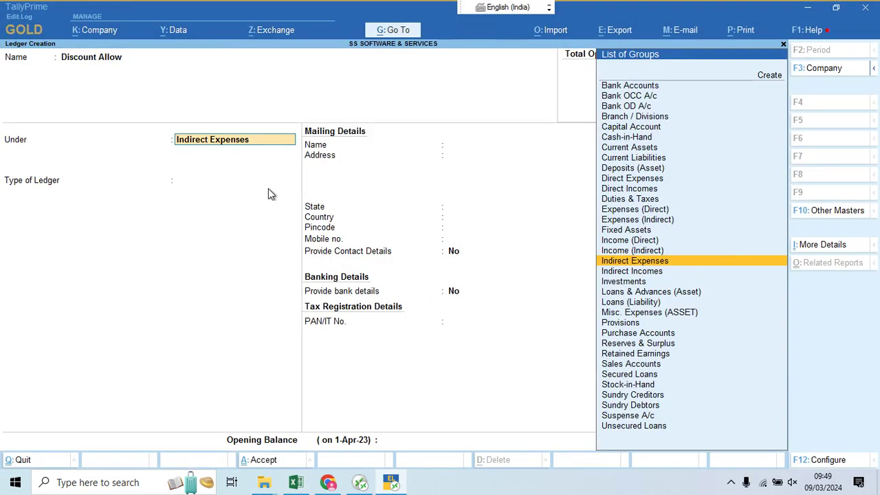
key(Return)
key(Return)
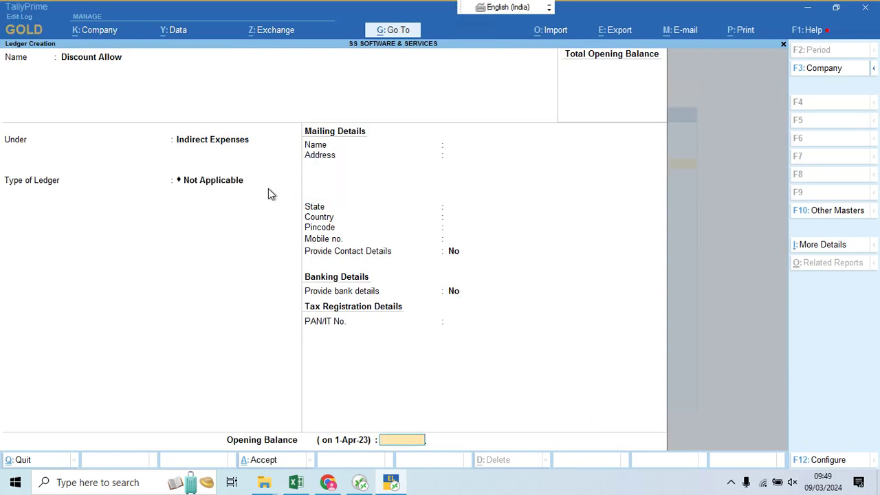
key(Return)
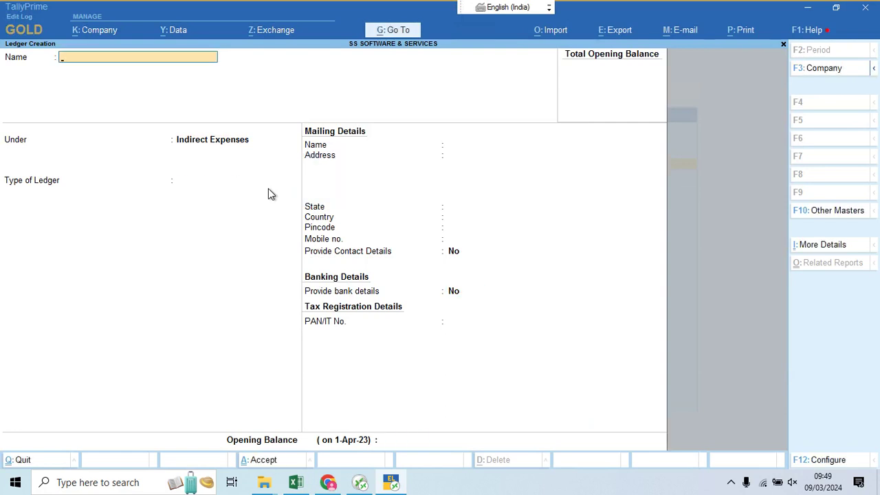
Step: Create the Purchase Account ledger under Purchase Accounts
text(Purchase Account)
key(Return)
text(U)
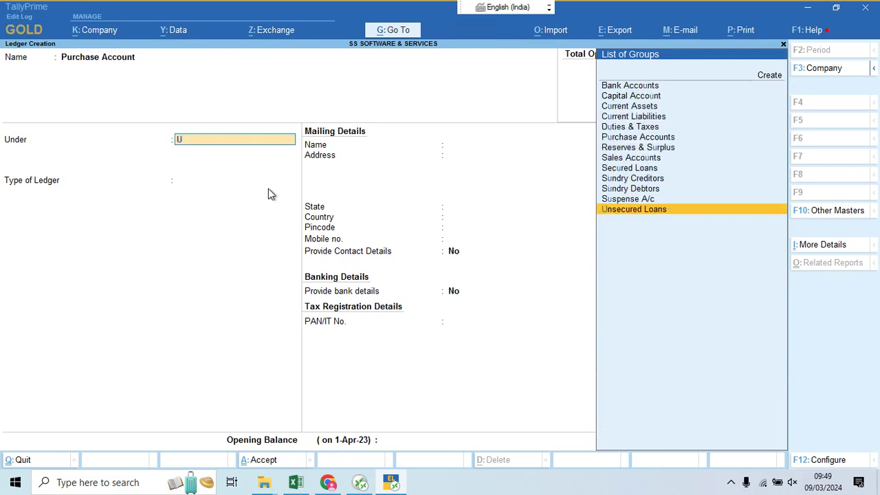
key(BackSpace)
text(P)
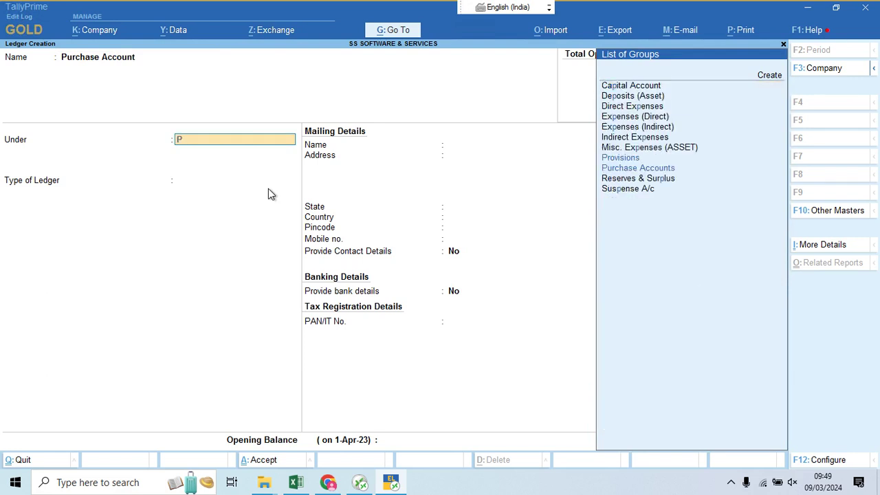
text(ur)
key(Return)
key(Return)
key(Return)
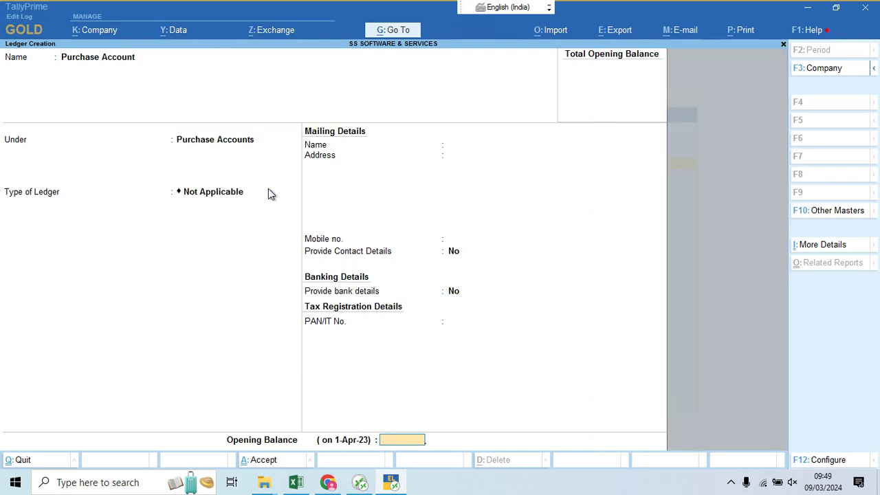
key(Return)
key(Return)
Step: Save a Purchase Return account ledger under Purchase Accounts and start Sales Account under Sales Accounts
text(P)
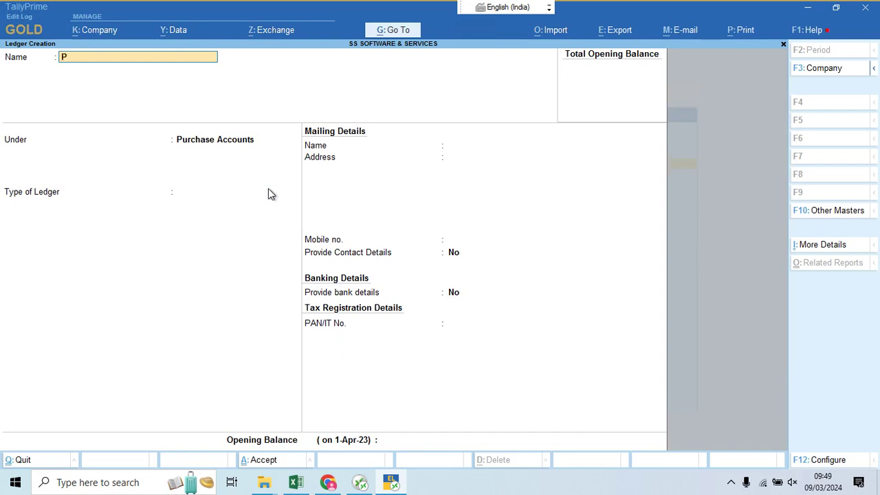
text(urchase Return account)
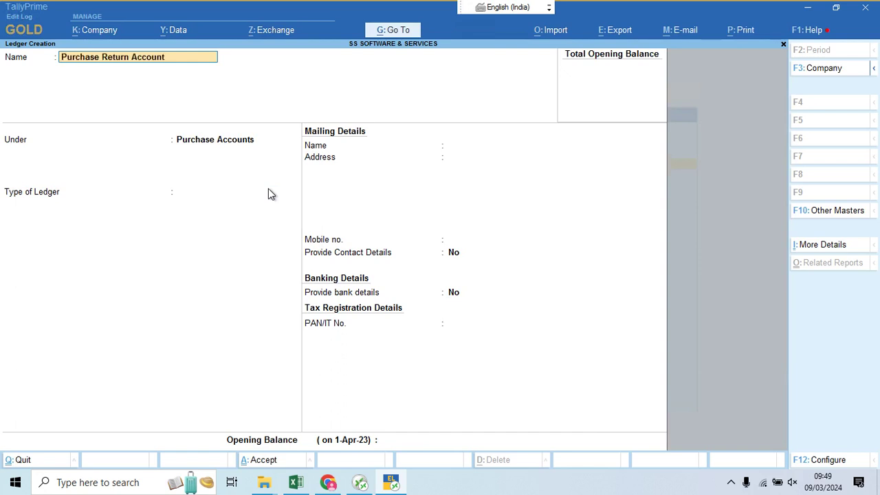
key(Return)
key(Return)
key(Return)
key(Return)
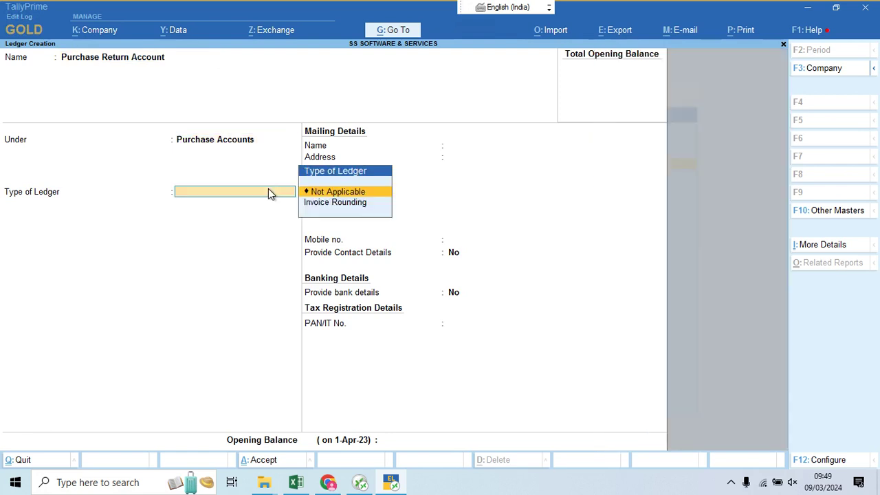
key(Return)
key(Return)
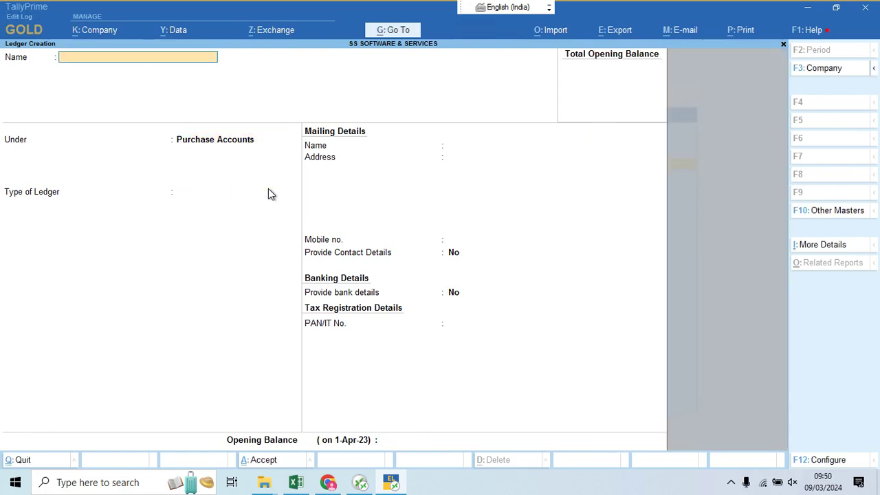
text(Sales Account)
key(Return)
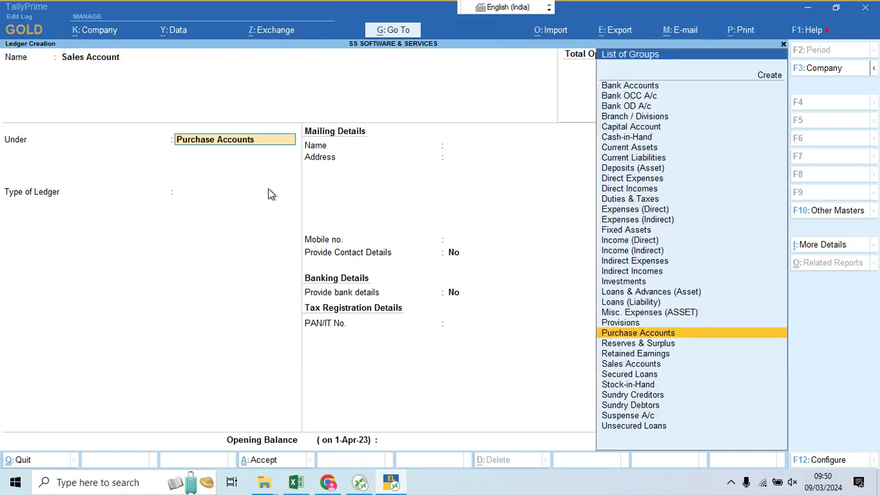
text(Sal)
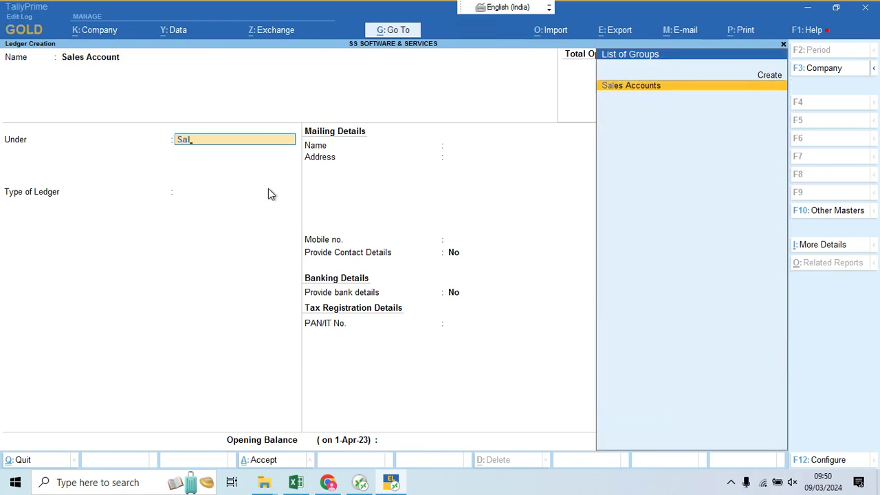
key(Return)
key(Return)
Step: Save Sales Account, then create Sales Return Account under Sales Accounts, type Not Applicable
key(ctrl+a)
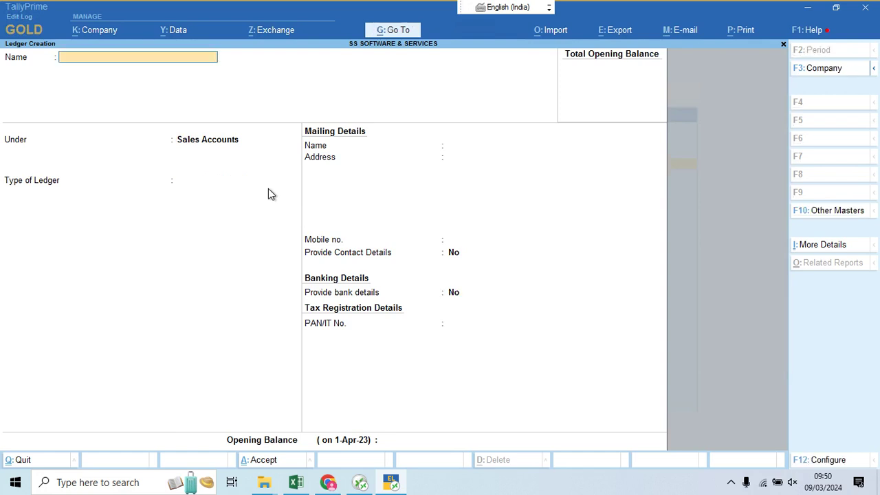
text(Sales Return Account)
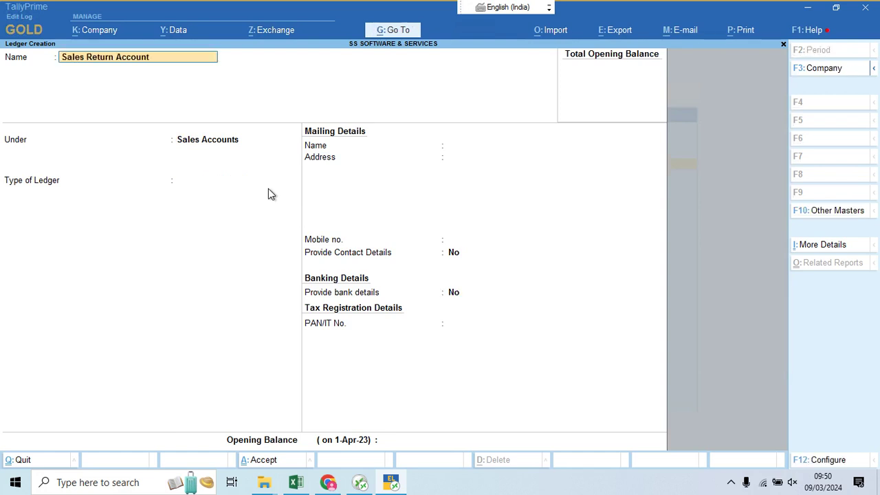
key(Return)
key(Return)
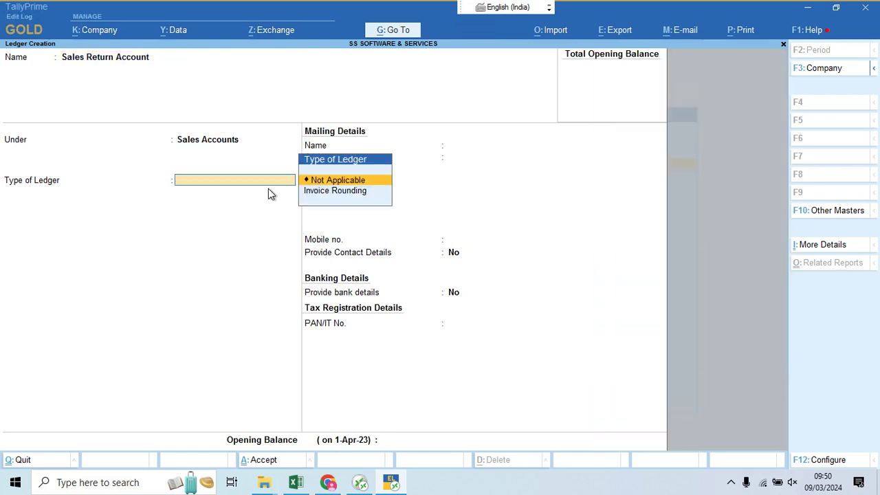
key(Return)
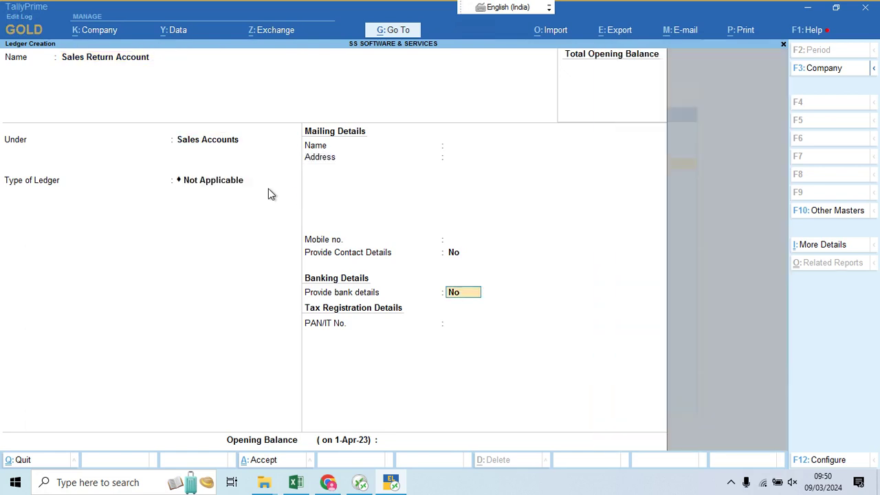
key(Return)
key(Return)
key(Return)
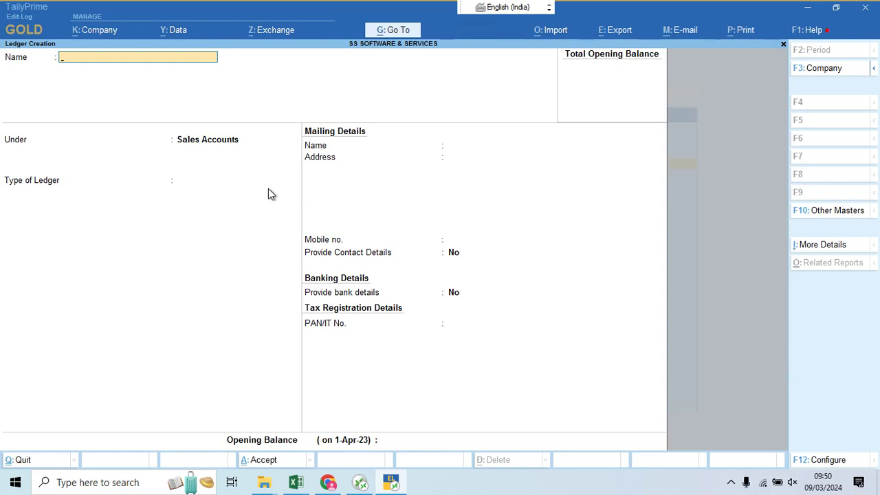
Step: Save a ledger in the owner's name under Capital Account, then quit Ledger Creation
text(Ss)
key(BackSpace)
key(BackSpace)
text(Fai)
key(Return)
text(Capi)
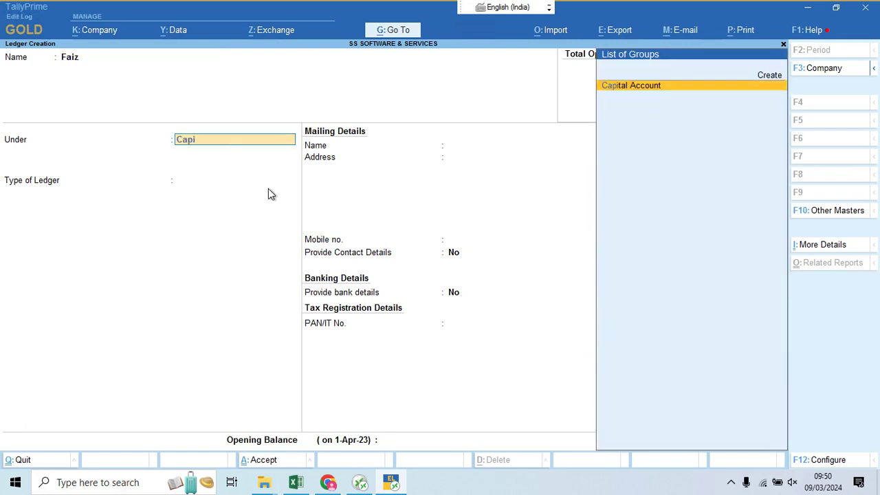
key(Return)
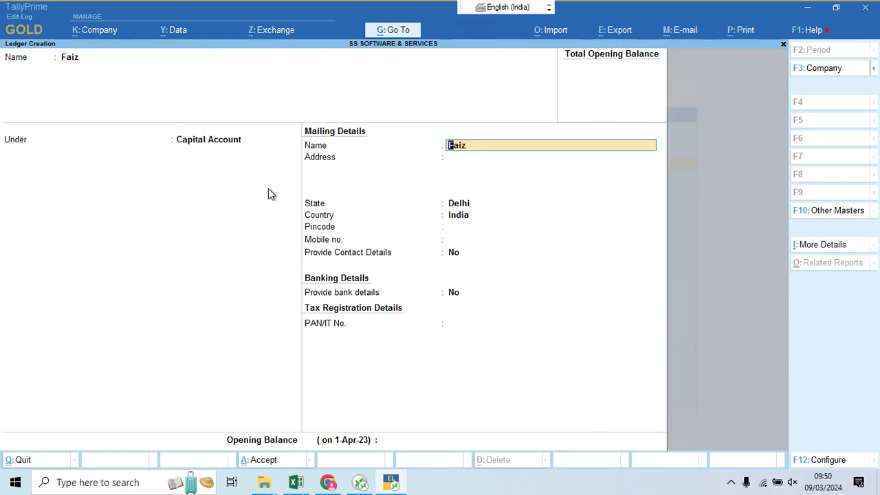
key(ctrl)
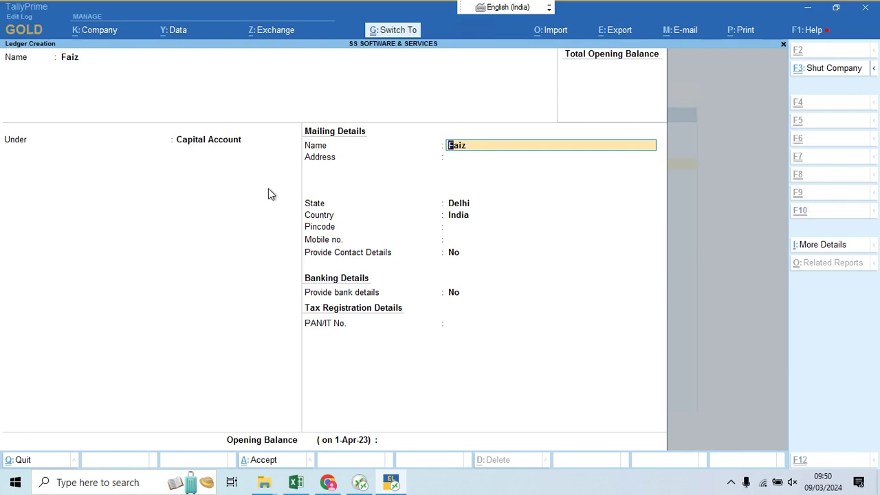
key(ctrl+a)
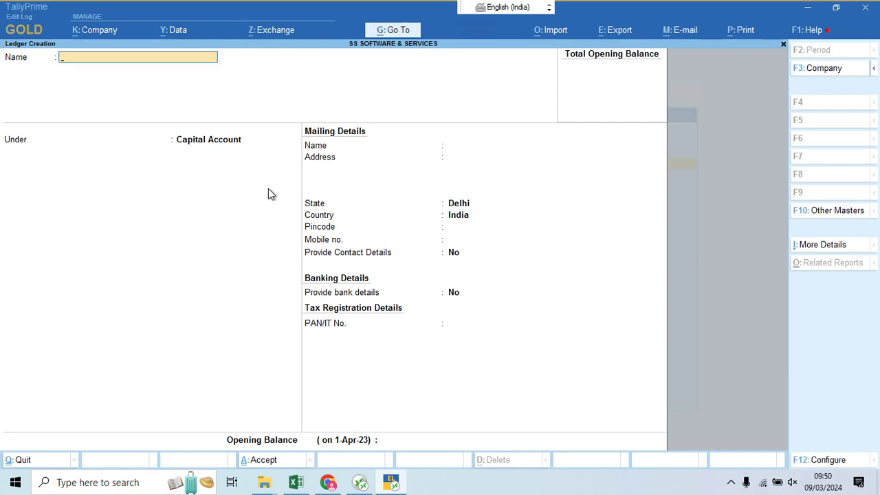
key(Escape)
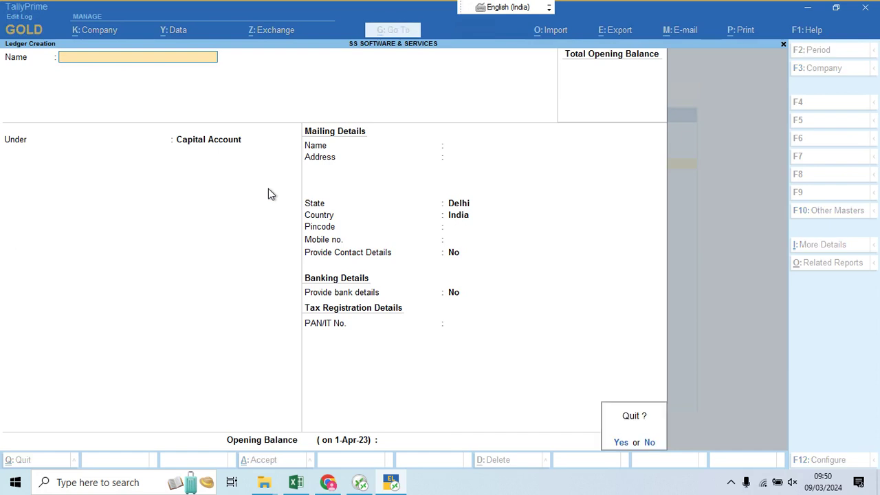
key(Return)
Step: Choose Unit from the List of Masters to start a simple unit
key(Down)
key(Down)
key(Down)
key(Down)
key(Down)
key(Down)
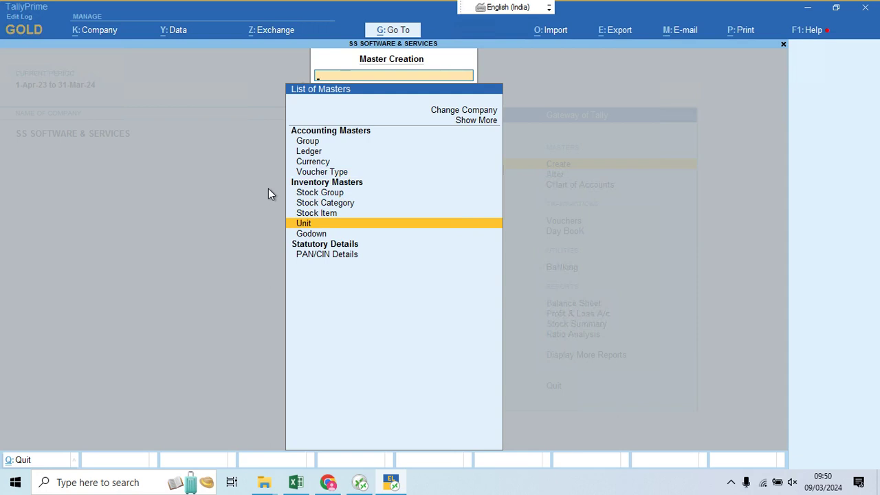
key(Return)
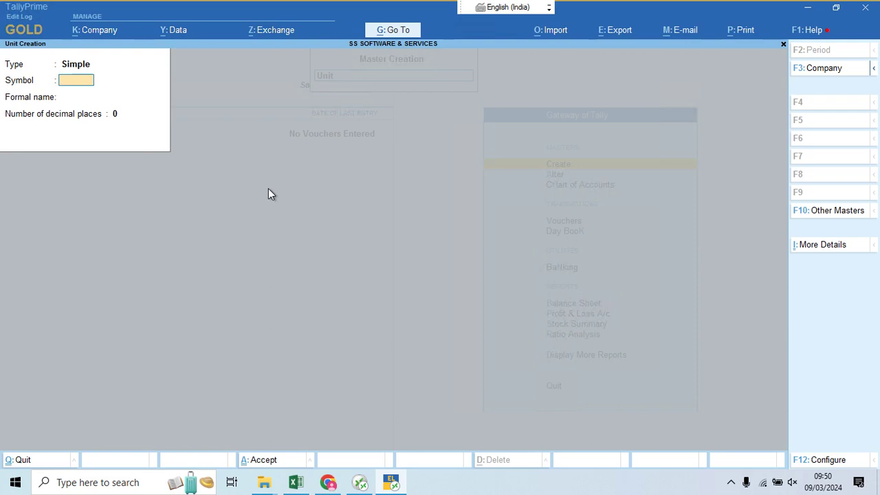
Step: Create the simple units Pcs, Pkt and Box
text(Pcs)
key(Return)
key(Return)
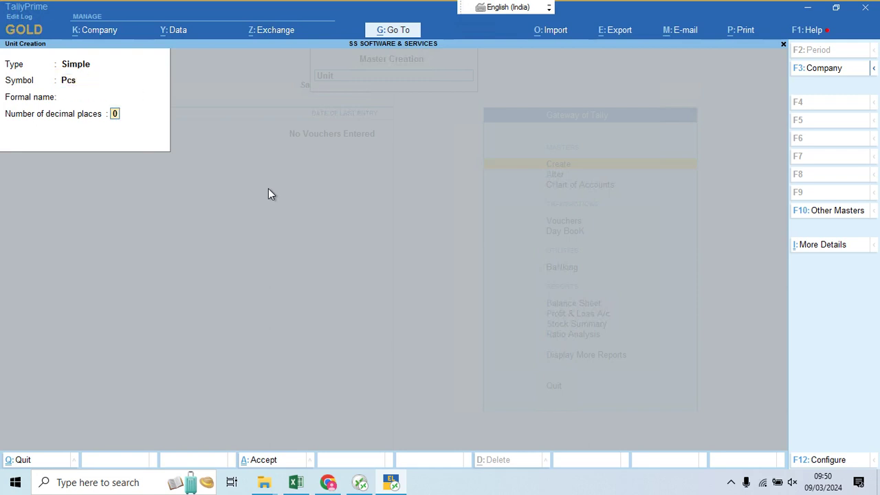
key(Return)
key(Return)
text(Pkt)
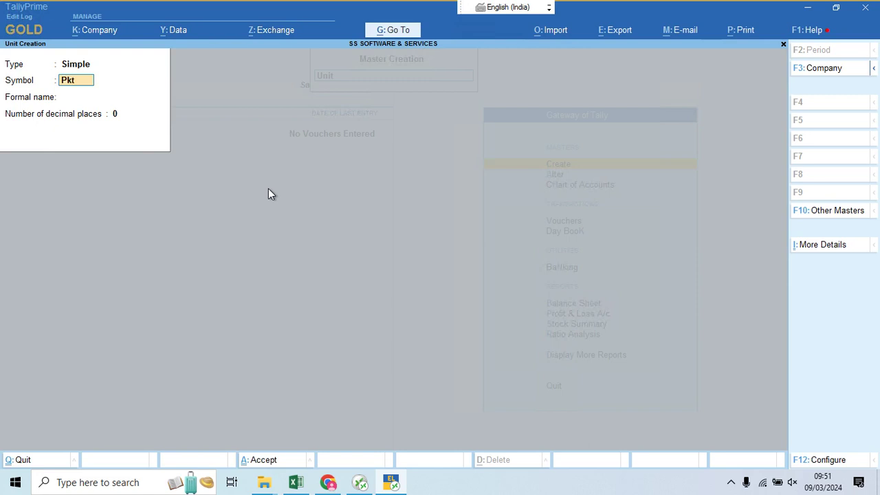
key(Return)
key(Return)
key(Return)
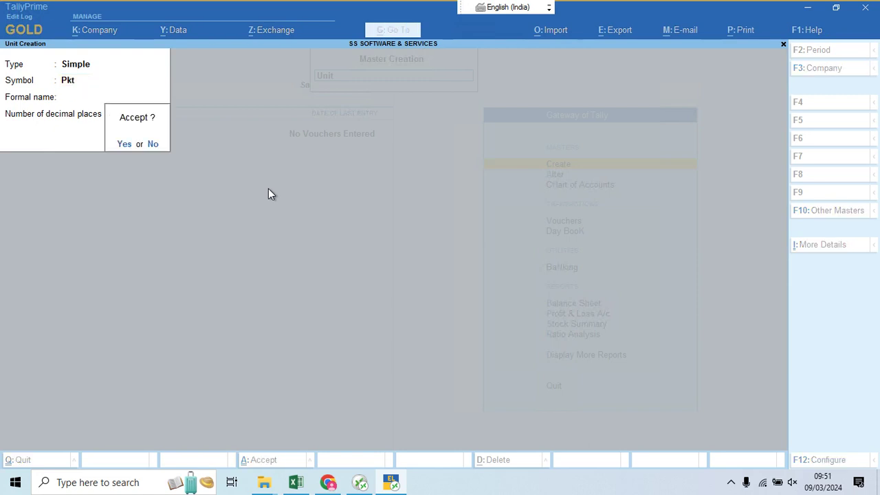
key(Return)
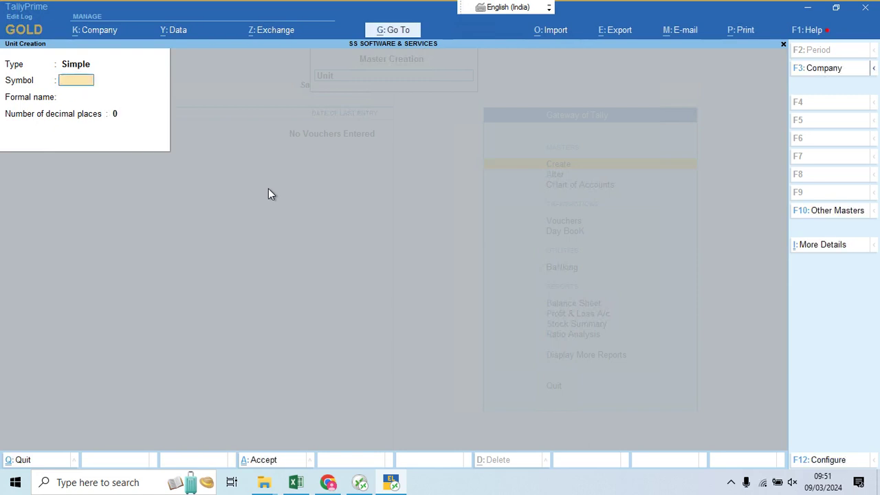
text(Box)
key(Return)
key(Return)
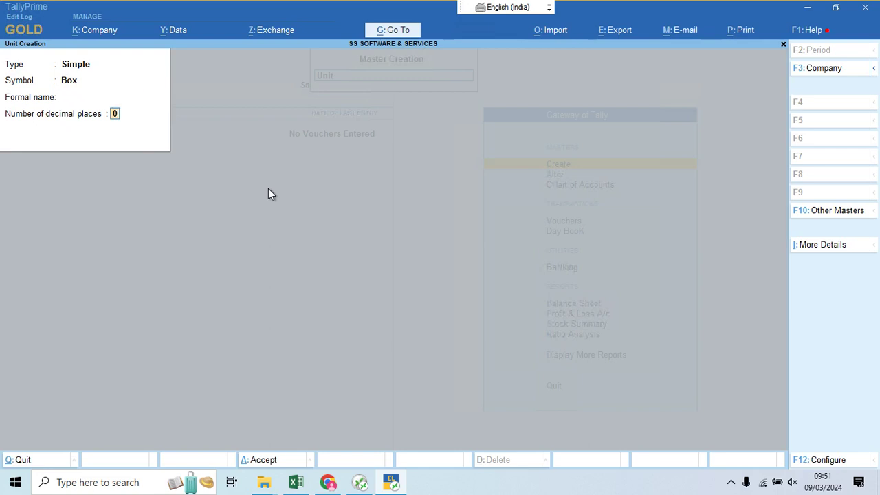
key(Return)
key(Return)
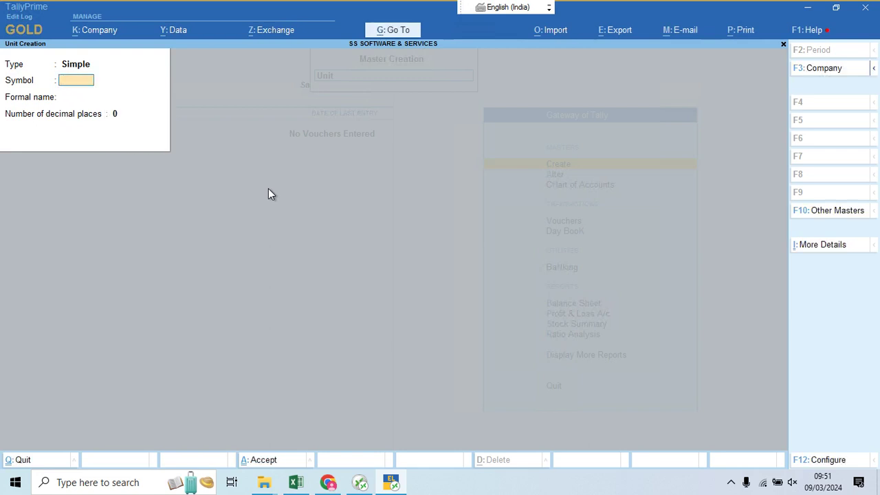
Step: Create unit Mtr with 2 decimal places and unit Kgs with formal name Kilograms
text(Mtr)
key(Return)
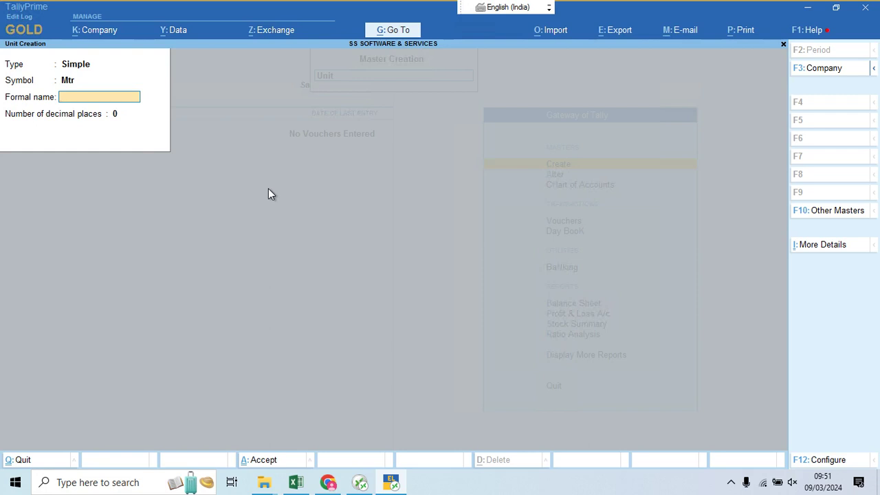
key(Return)
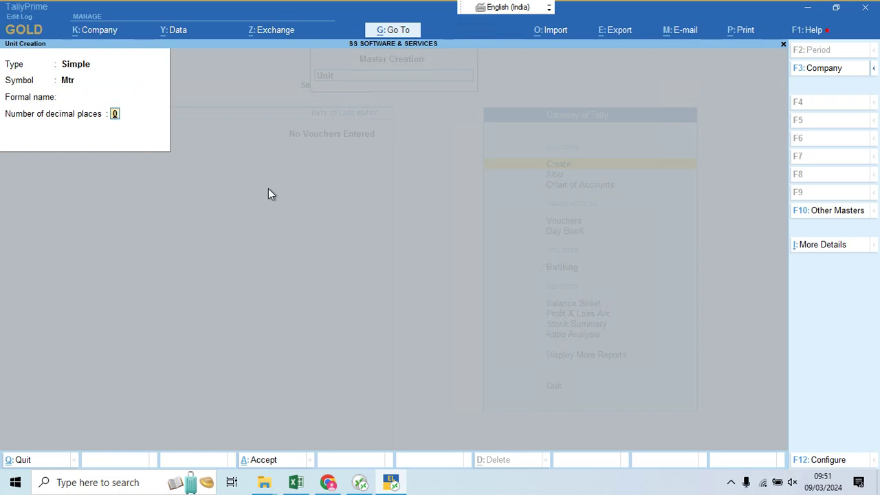
text(2)
key(Return)
key(Return)
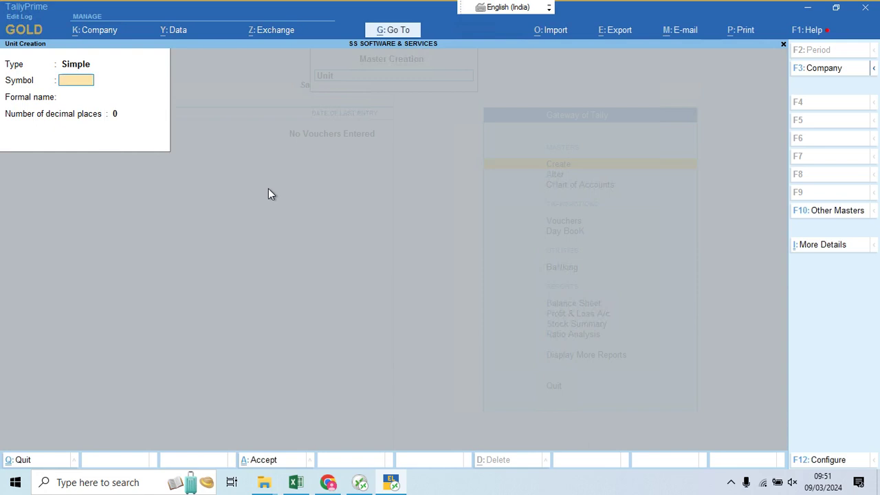
text(Kgs)
key(Return)
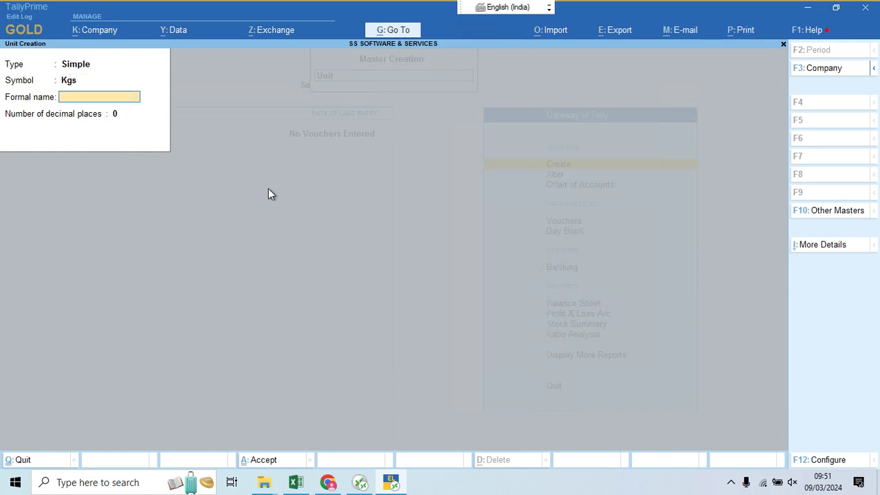
text(Kilograms)
key(Return)
key(Return)
key(Return)
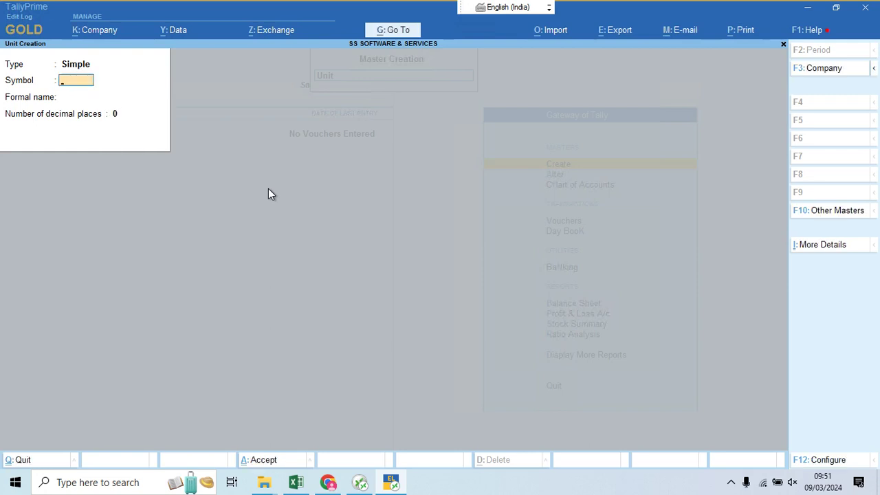
Step: Create unit Yards with 2 decimal places, then leave Unit Creation
text(Yards)
key(Return)
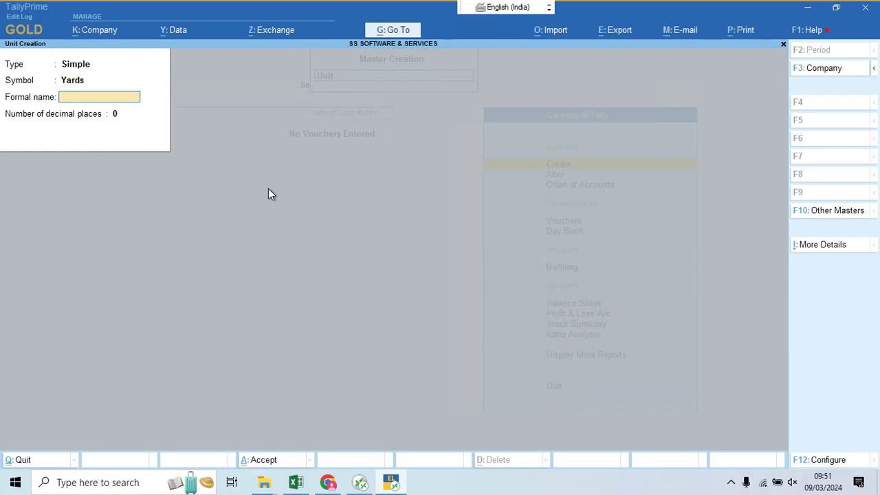
key(Return)
text(2)
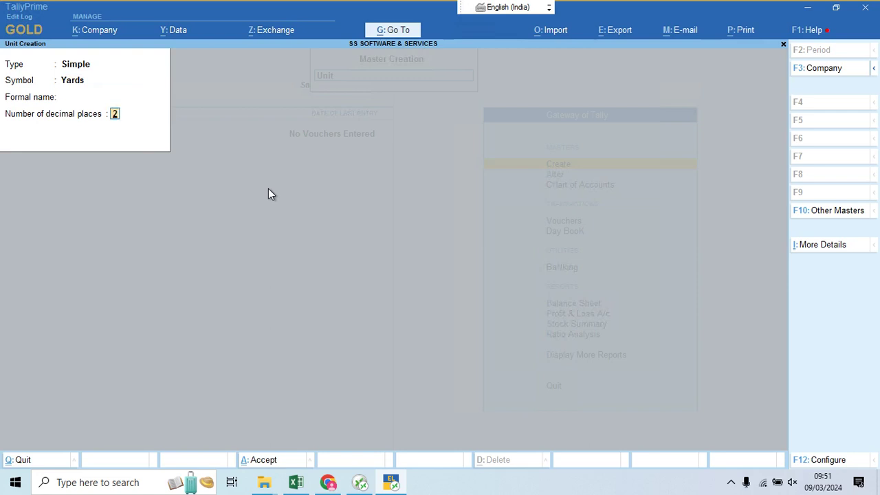
key(Return)
key(Return)
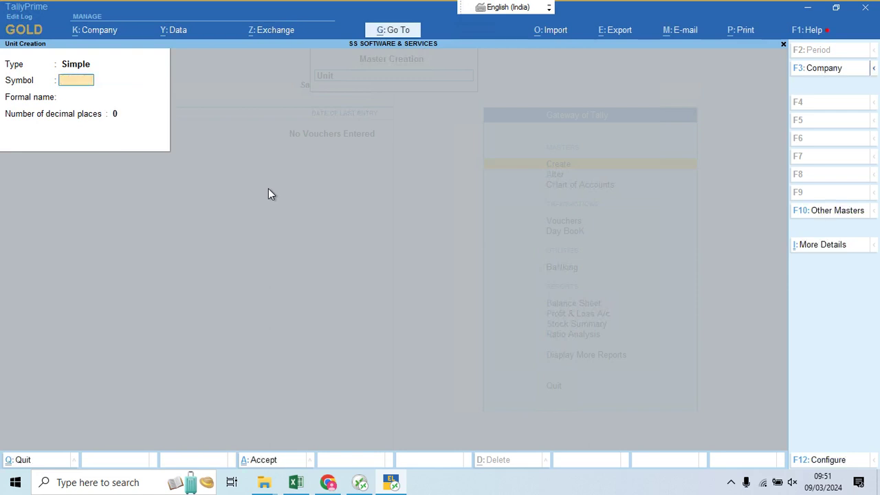
key(Escape)
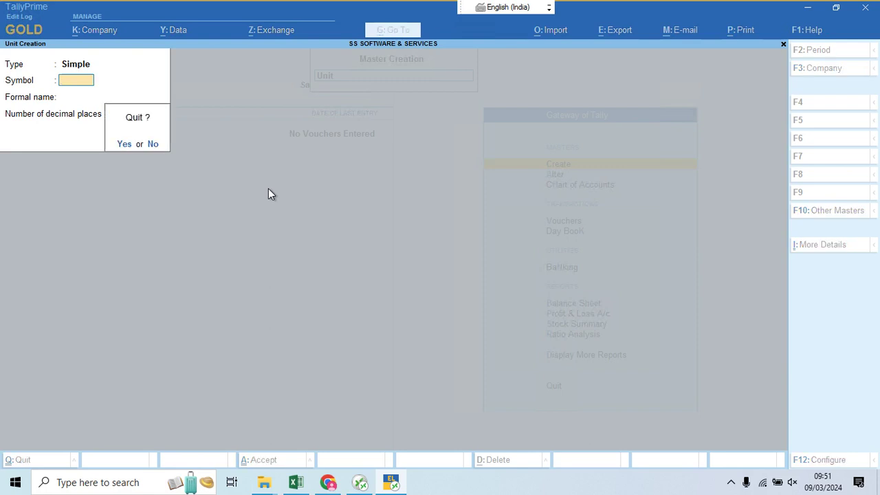
Step: Quit Unit Creation and go from the Gateway of Tally to Chart of Accounts
key(Return)
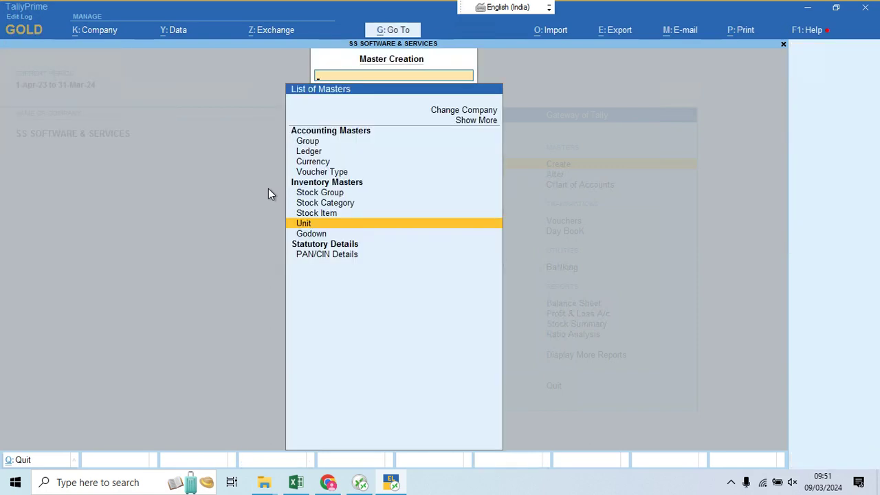
key(Up)
key(Up)
key(Up)
key(Up)
key(Up)
key(Up)
key(Up)
key(Down)
key(Down)
key(Down)
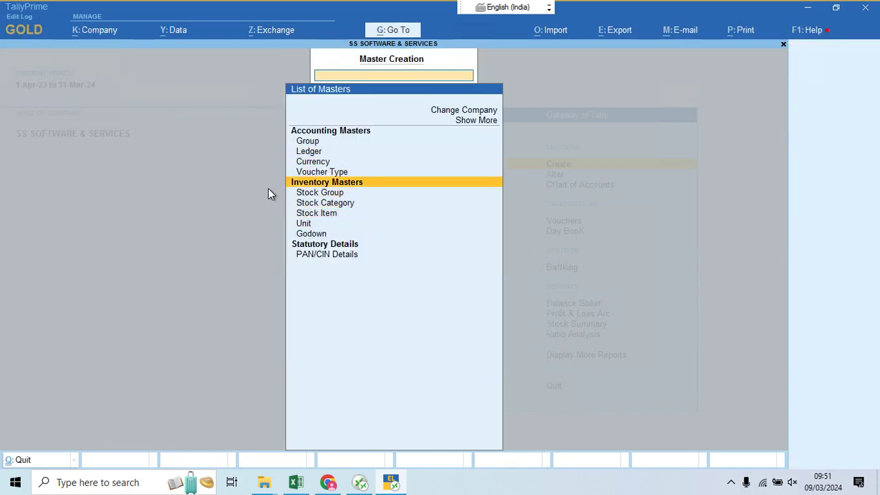
key(Down)
key(Down)
key(Down)
key(Down)
key(Down)
key(Down)
key(Down)
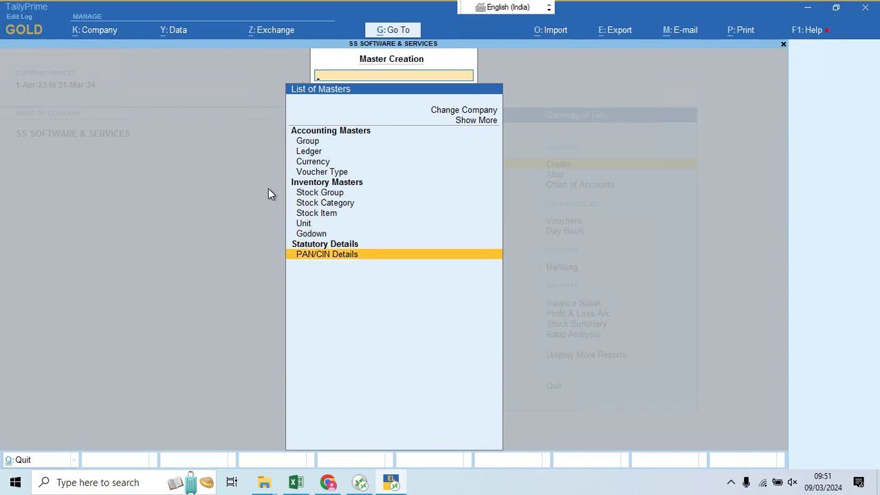
key(Escape)
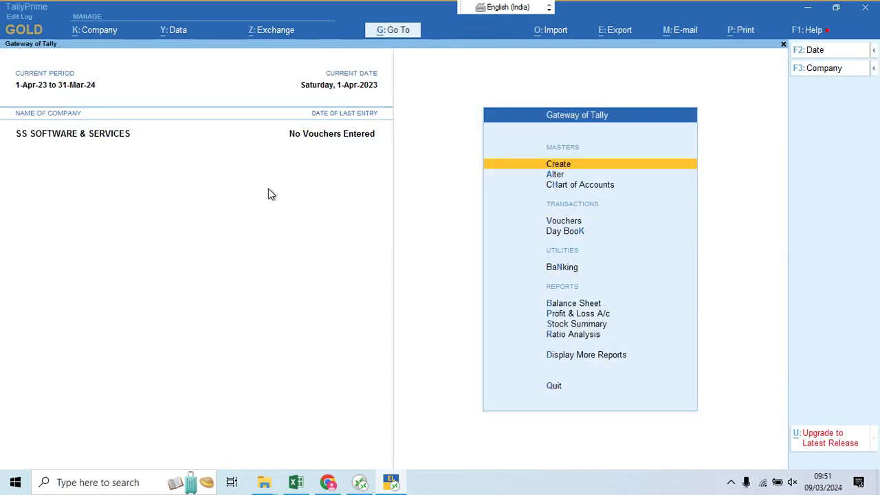
key(Down)
key(Down)
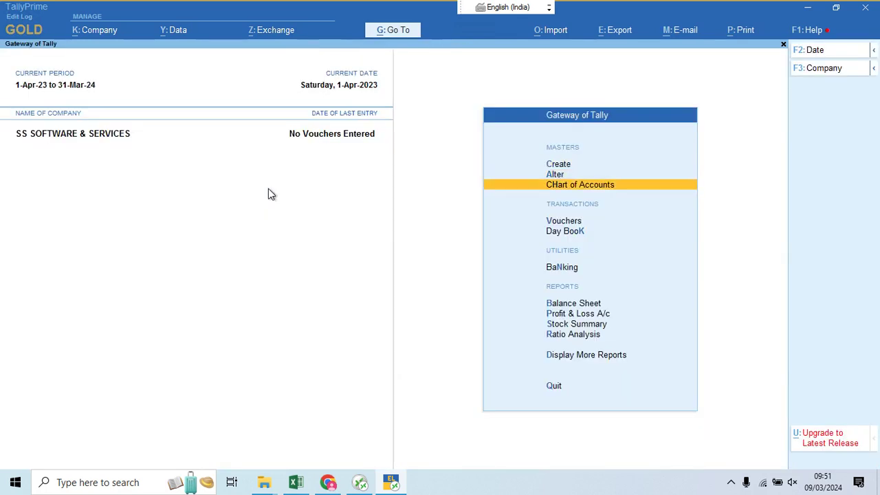
key(Return)
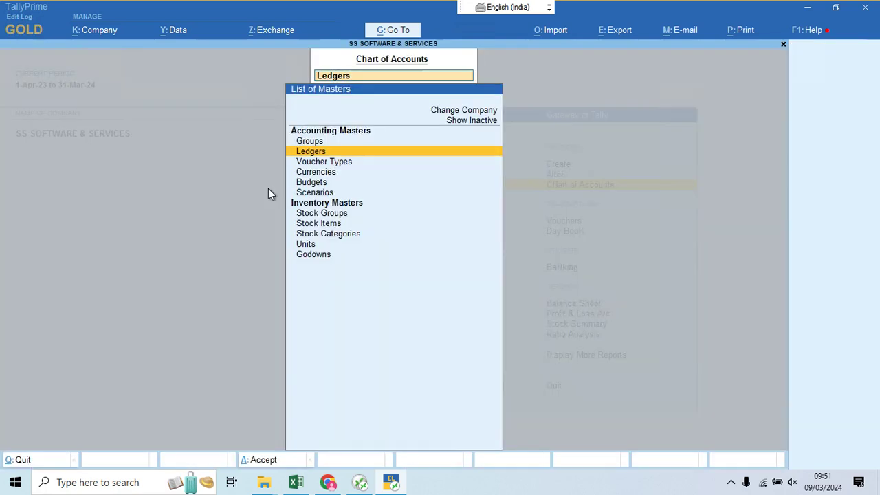
Step: Show the List of Ledgers as a flat numbered list and scroll through it
key(Return)
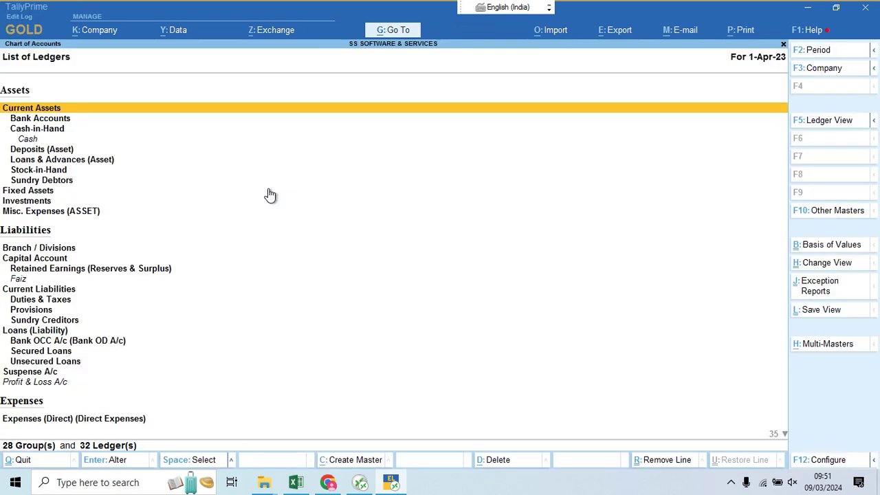
key(F5)
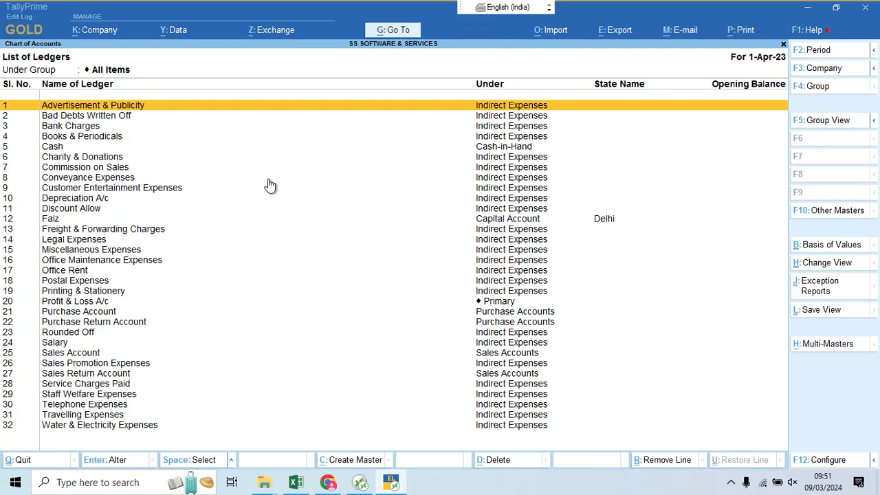
key(Down)
key(Down)
key(Down)
key(Down)
key(Down)
key(Down)
key(Down)
key(Down)
key(Down)
key(Down)
key(Down)
key(Down)
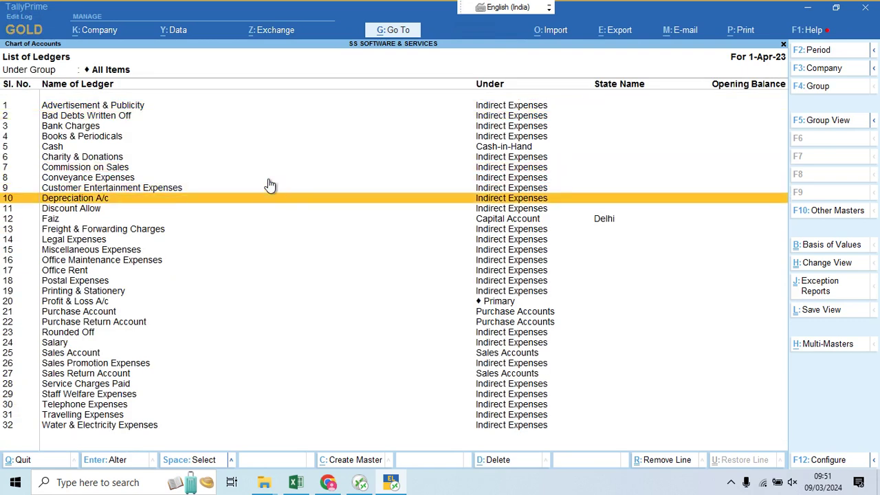
key(Down)
key(Down)
key(Down)
key(Down)
key(Down)
key(Down)
key(Down)
key(Down)
key(Down)
key(Down)
key(Down)
key(Down)
key(Down)
key(Down)
key(Down)
key(Down)
key(Down)
key(Down)
key(Down)
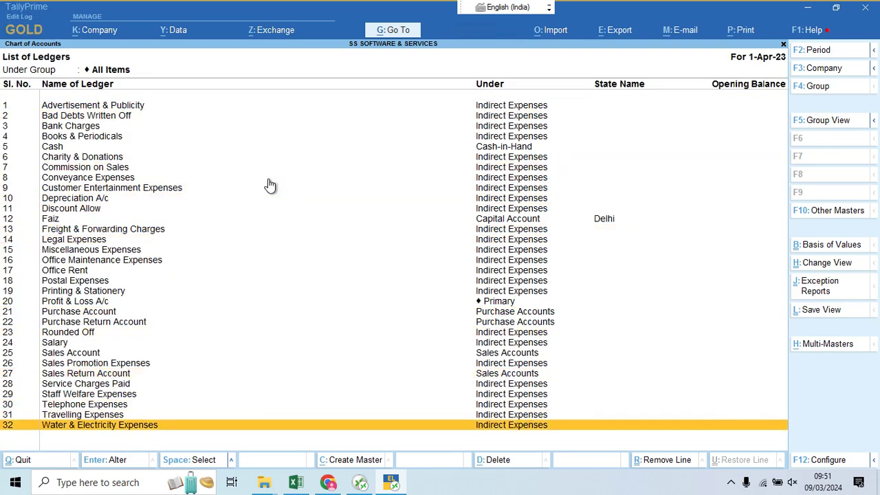
key(Up)
key(Up)
key(Up)
key(Up)
key(Up)
key(Up)
key(Up)
key(Up)
key(Up)
key(Up)
key(Up)
key(Up)
key(Up)
key(Up)
key(Up)
key(Up)
key(Up)
key(Up)
key(Up)
key(Up)
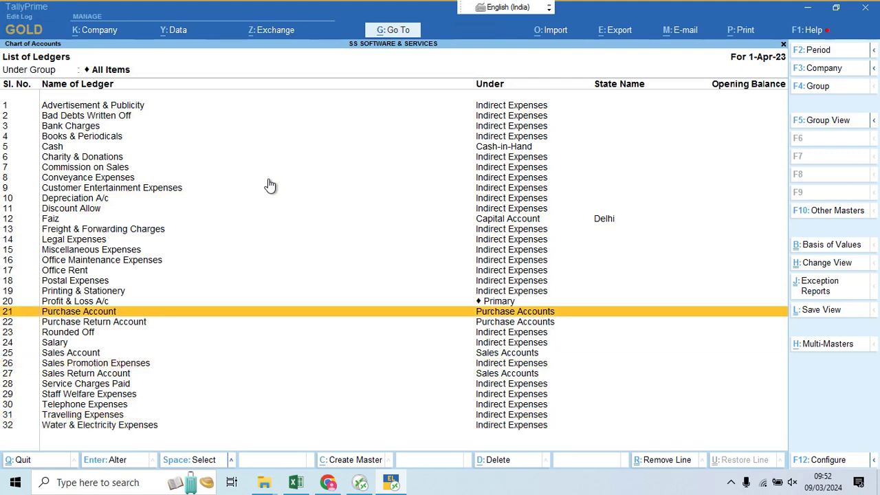
Step: Inspect the Commission on Sales ledger without changes, then close the ledger list
key(Down)
key(Down)
key(Down)
key(Down)
key(Down)
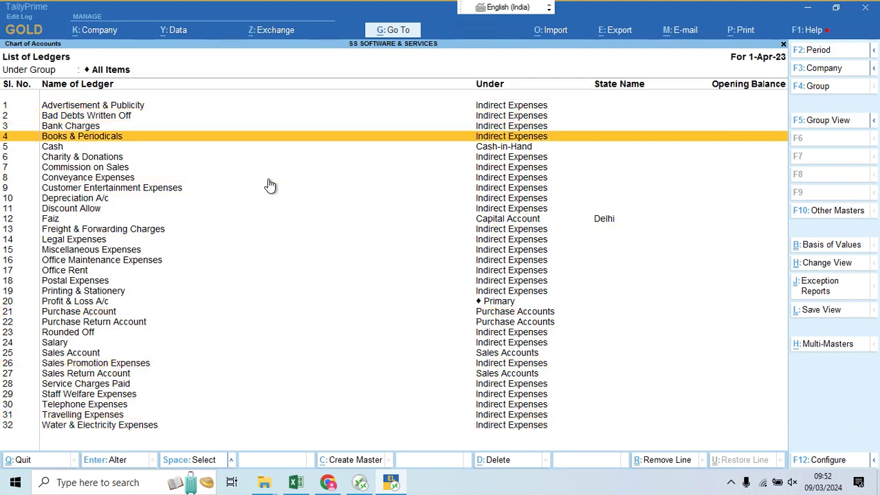
key(Down)
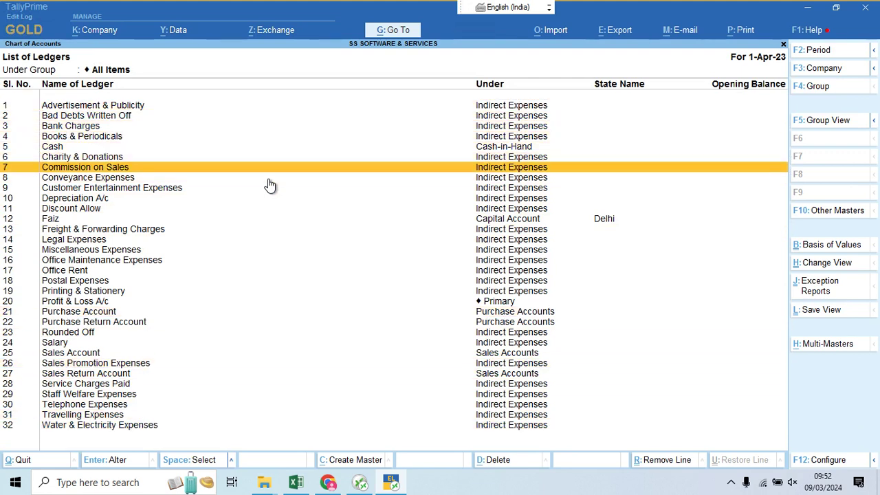
key(Return)
key(Return)
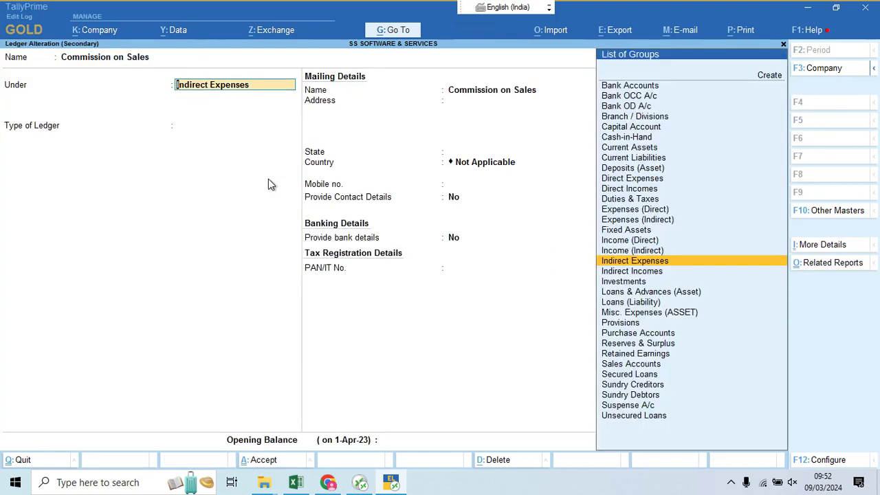
key(Escape)
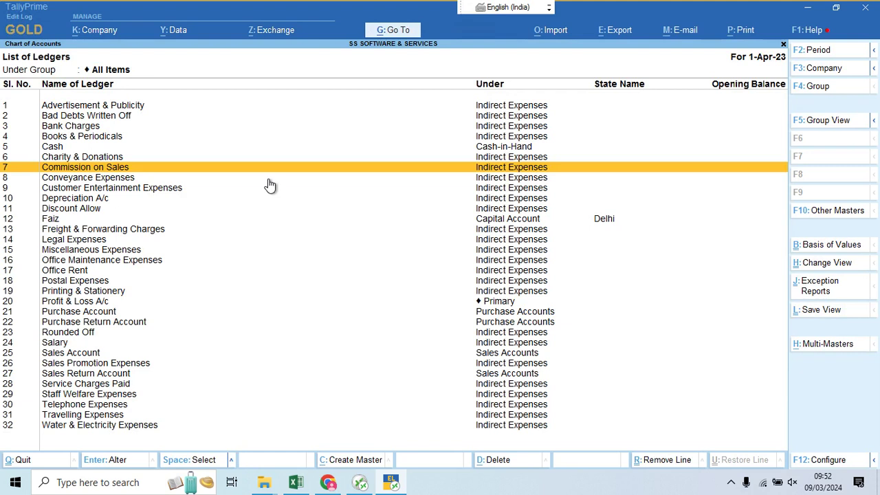
key(Down)
key(Down)
key(Down)
key(Down)
key(Down)
key(Down)
key(Down)
key(Down)
key(Down)
key(Down)
key(Down)
key(Down)
key(Down)
key(Down)
key(Down)
key(Down)
key(Down)
key(Down)
key(Down)
key(Down)
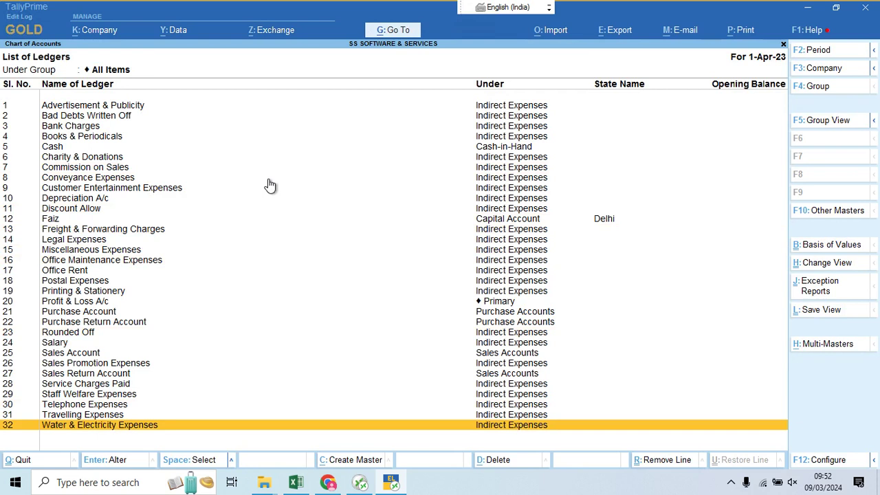
key(Up)
key(Up)
key(Up)
key(Up)
key(Up)
key(Up)
key(Up)
key(Up)
key(Up)
key(Up)
key(Up)
key(Up)
key(Up)
key(Up)
key(Up)
key(Up)
key(Up)
key(Up)
key(Up)
key(Up)
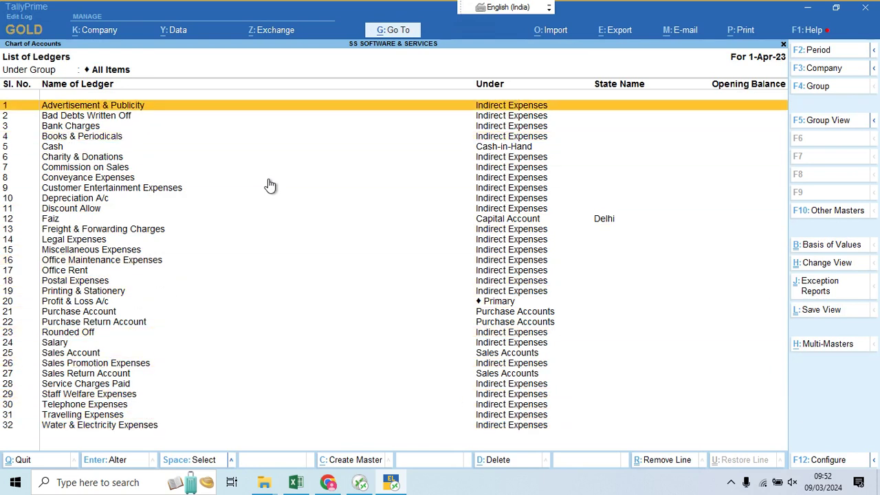
key(Escape)
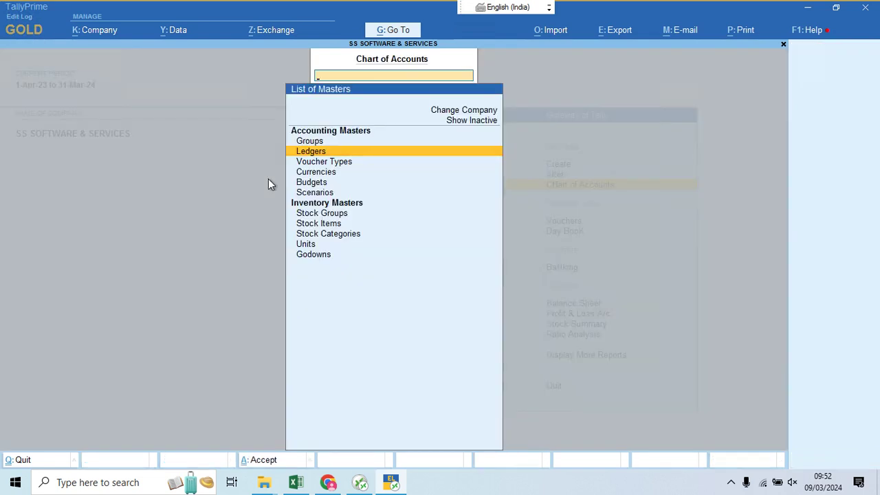
Step: Return to the Gateway of Tally and open Vouchers, starting a blank Payment voucher No. 1 dated 1-Apr-23
key(Escape)
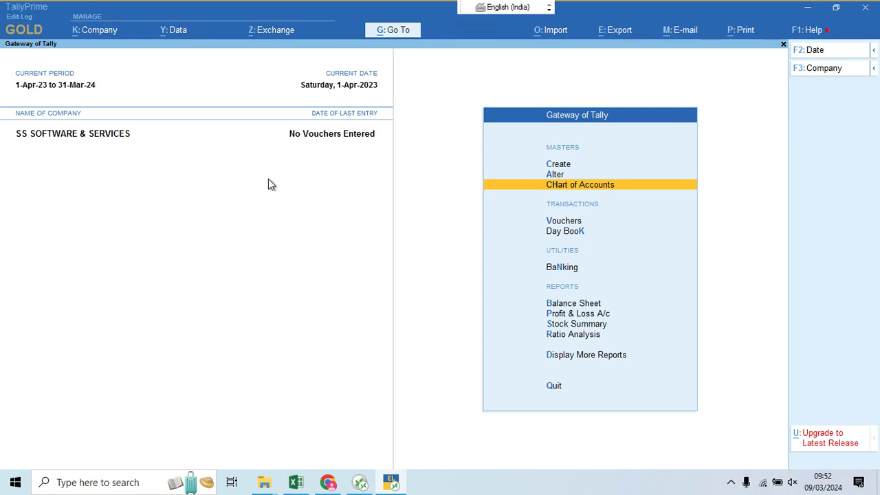
key(Down)
key(Down)
key(Up)
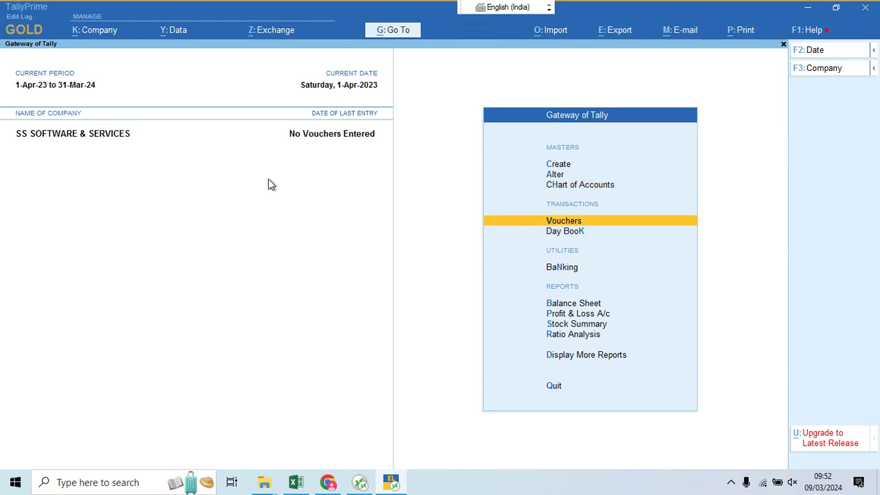
key(Return)
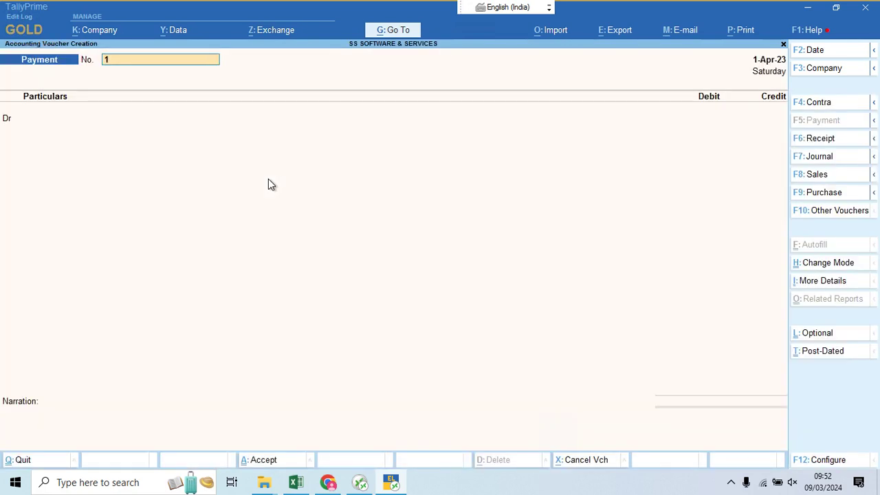
key(Return)
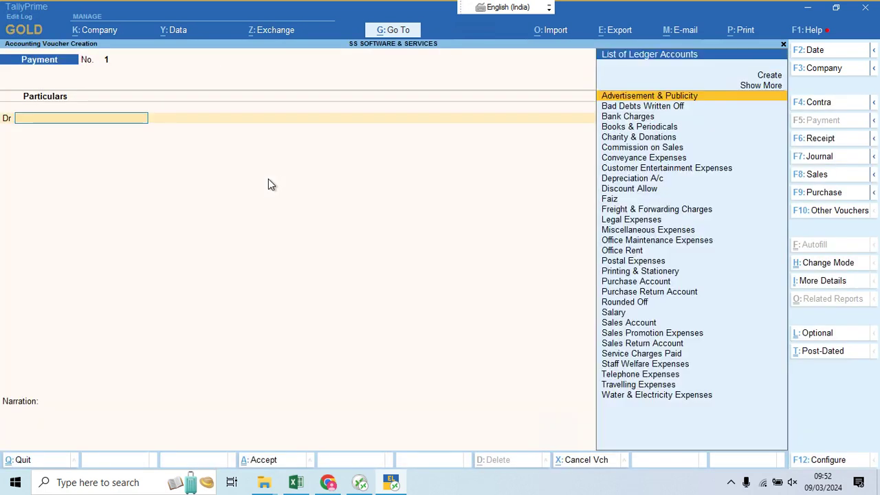
key(Escape)
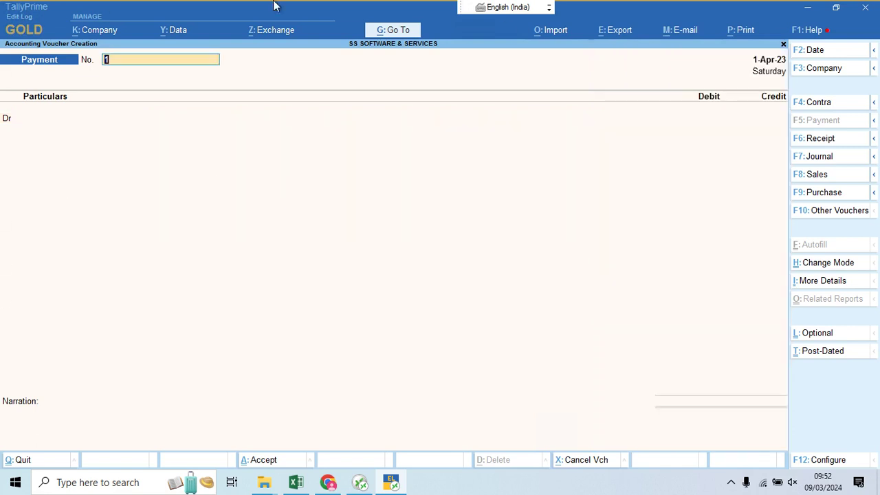
Step: Try the Contra, Payment, Receipt and Sales voucher types, then settle on a blank Journal voucher No. 1
click(819, 105)
click(821, 123)
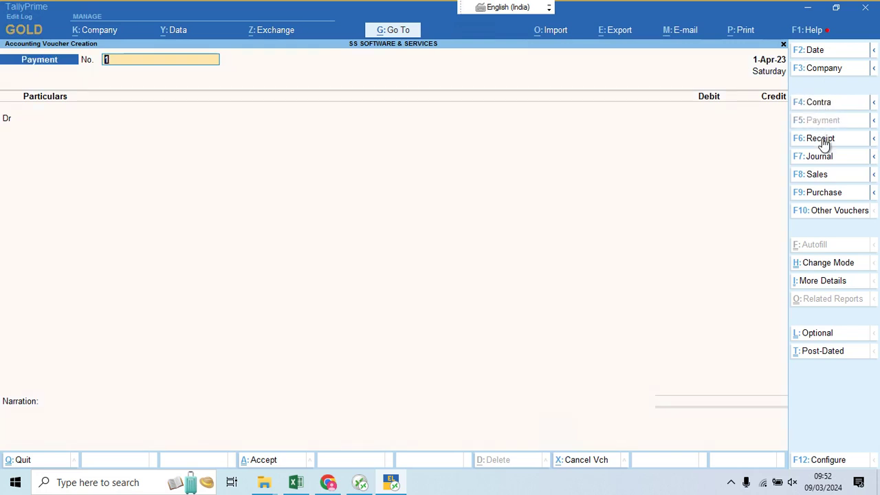
click(824, 140)
click(829, 161)
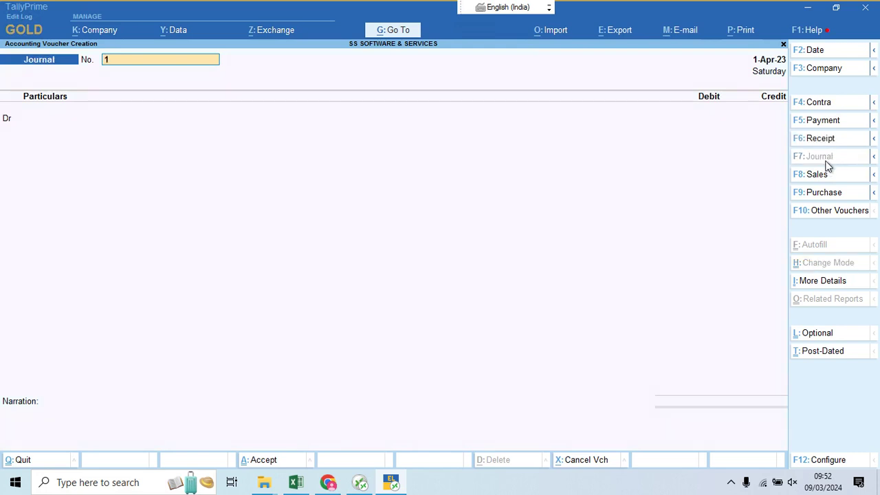
click(828, 177)
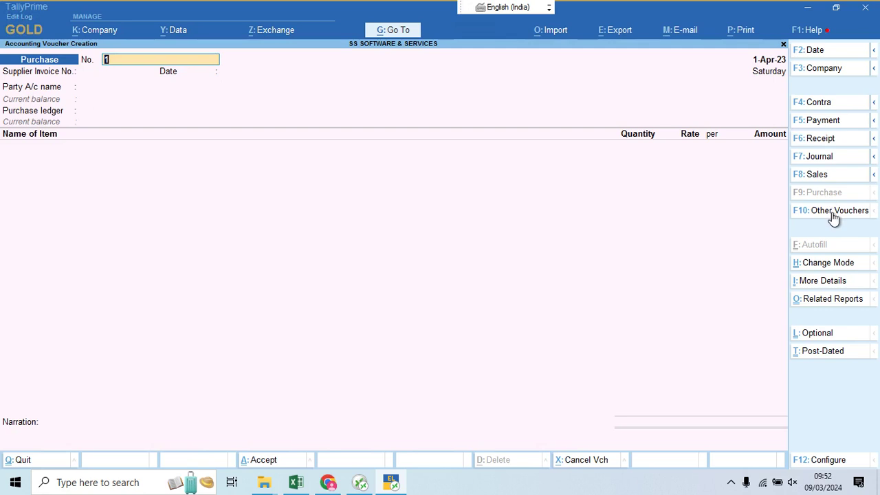
click(831, 212)
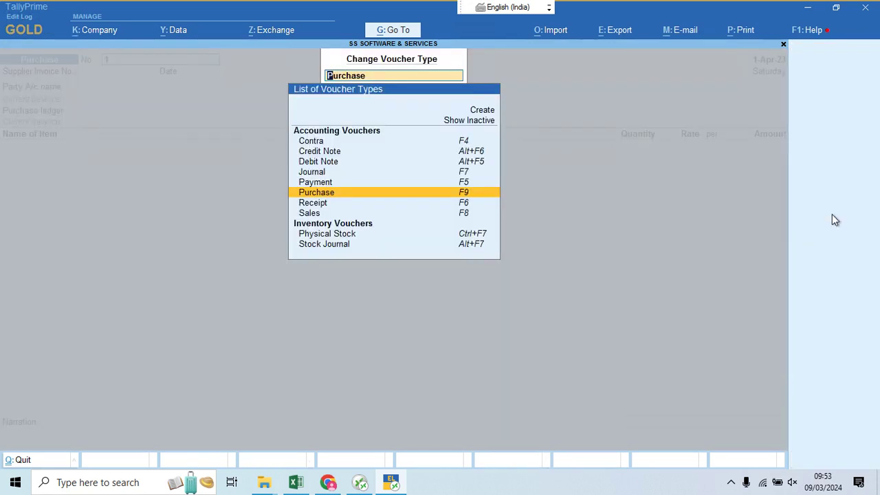
key(BackSpace)
key(Escape)
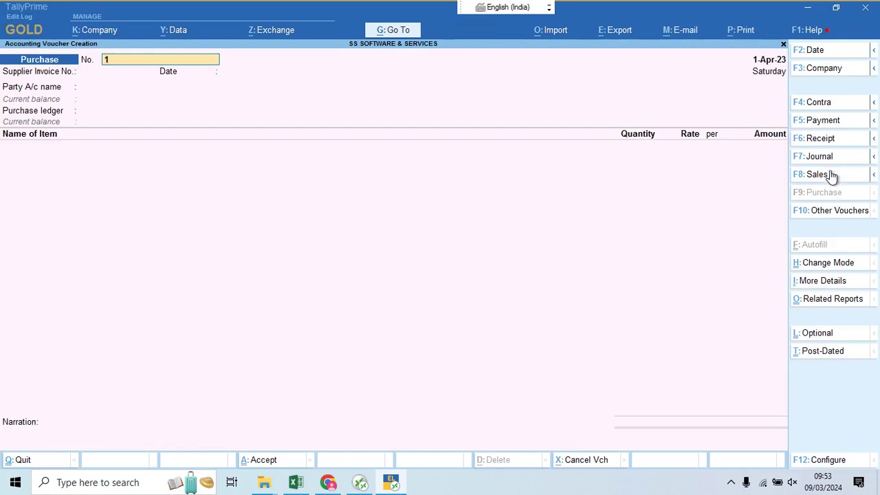
click(828, 163)
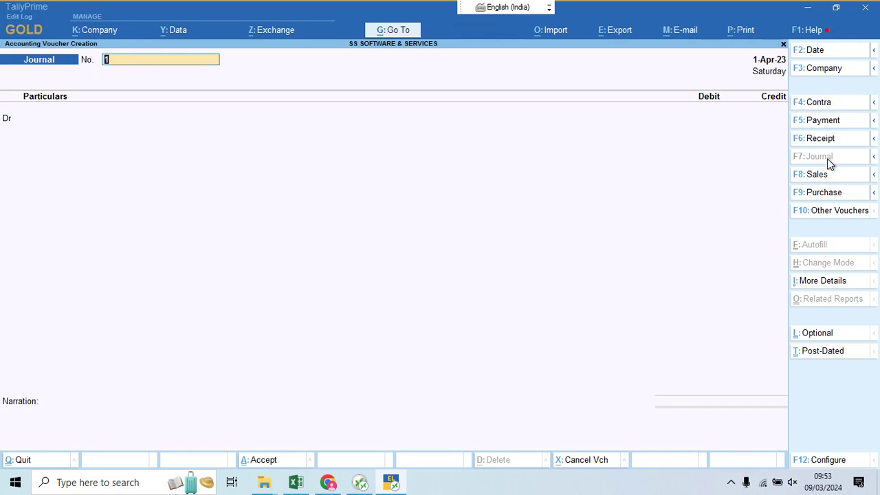
Step: Debit the Cash ledger with 20,00,000 on the first journal line
key(Return)
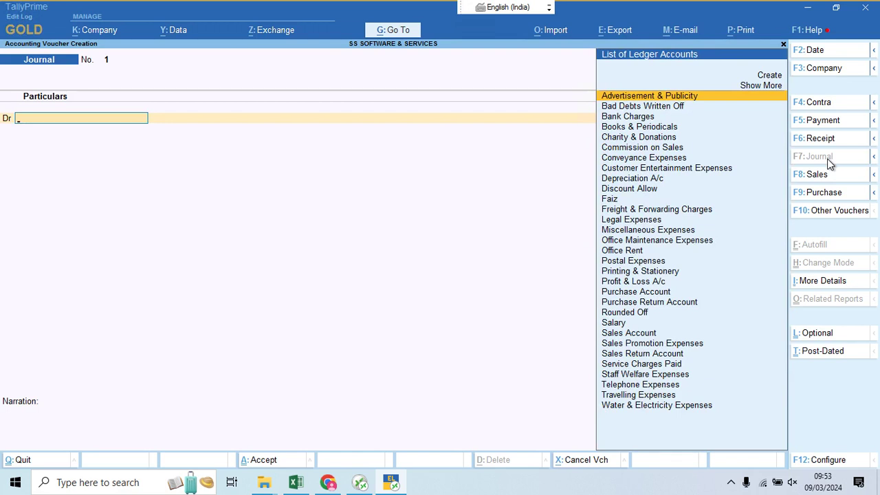
text(Cas)
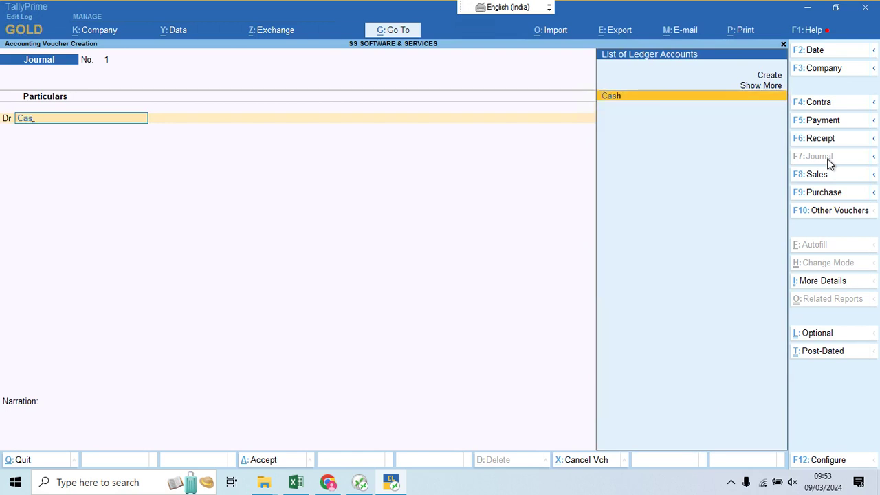
key(Return)
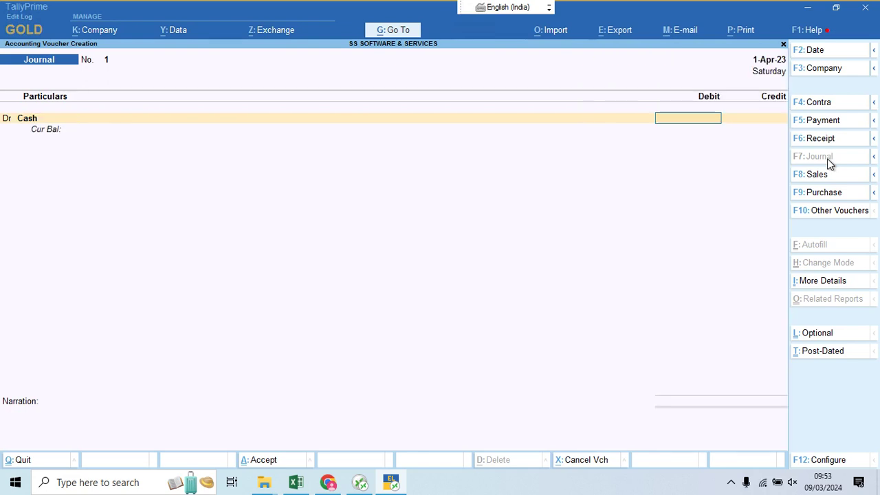
text(2)
text(0)
text(1)
text(000)
text(00)
key(Return)
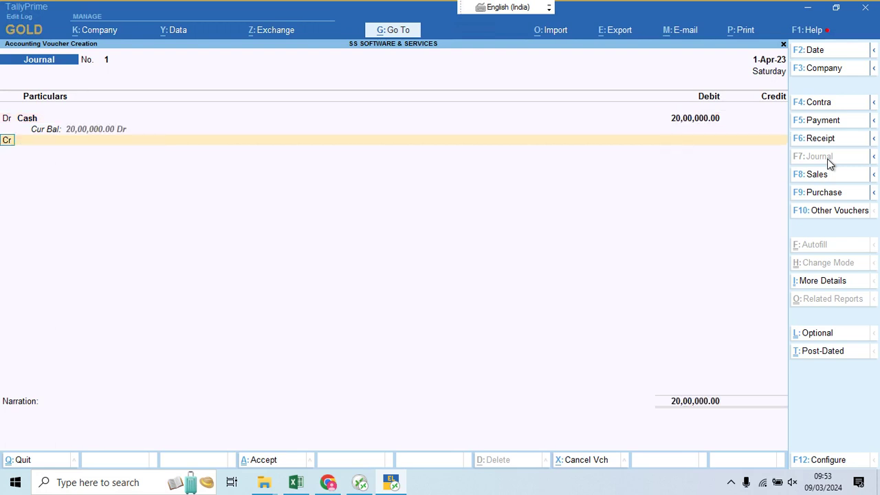
Step: Credit the owner's capital ledger 20,00,000, narrate 'being started business', and save the voucher
key(Return)
text(Faiz)
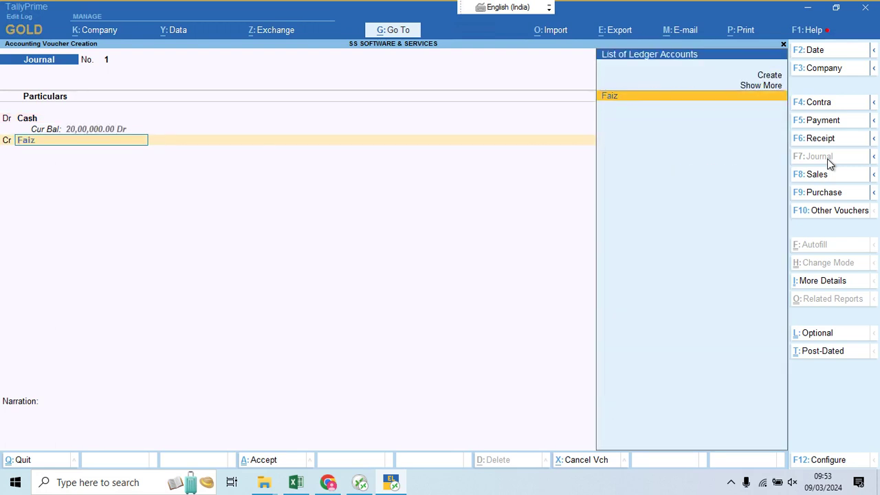
key(Return)
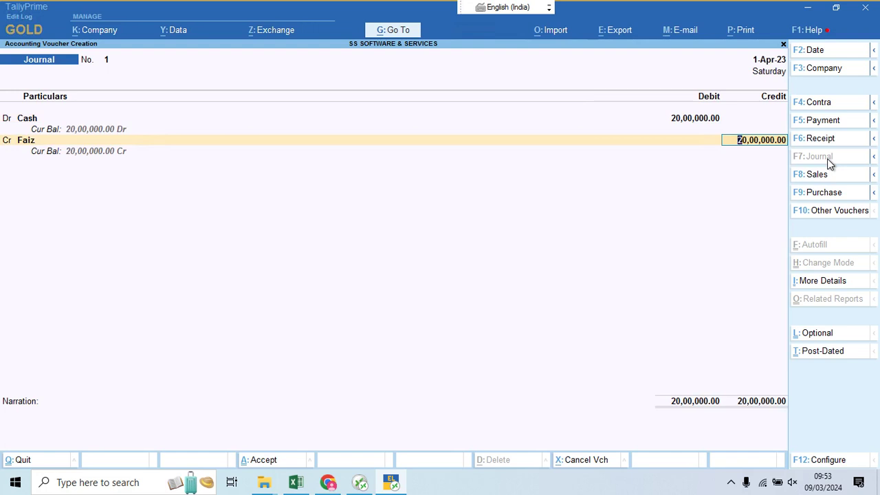
key(Return)
text(being)
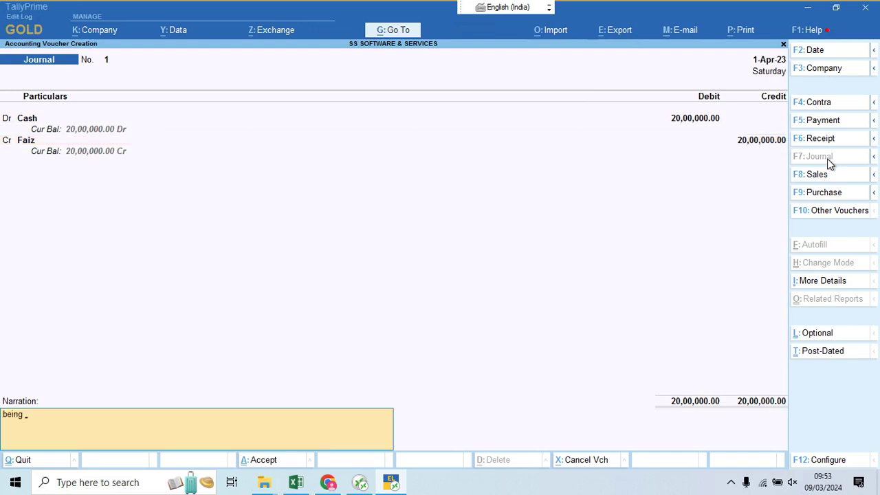
text( started business)
key(Return)
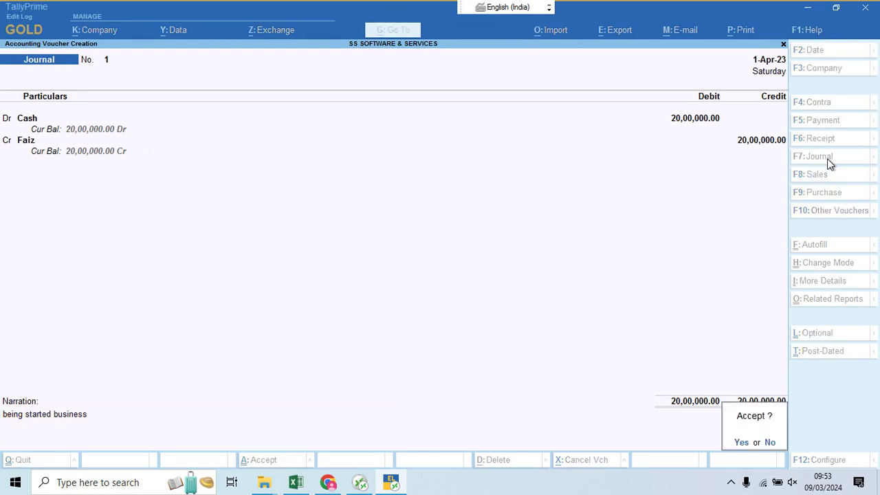
key(Return)
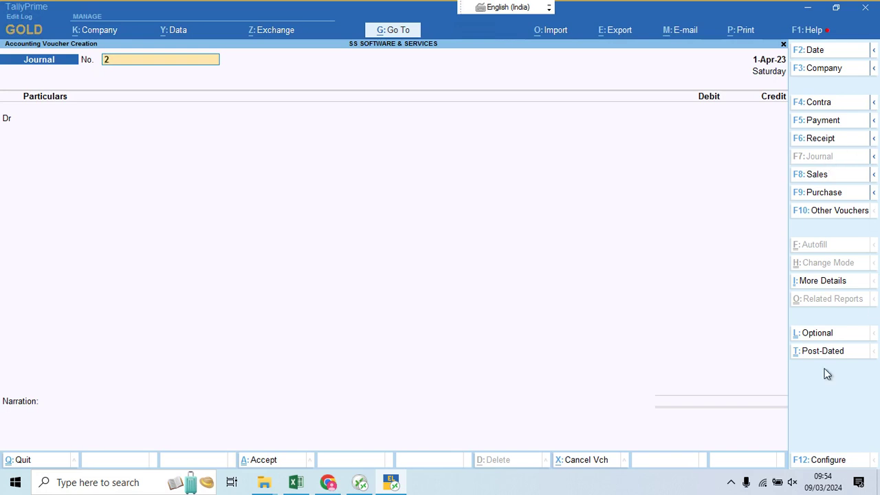
Step: Show the hidden icons in the Windows taskbar's system tray
click(735, 484)
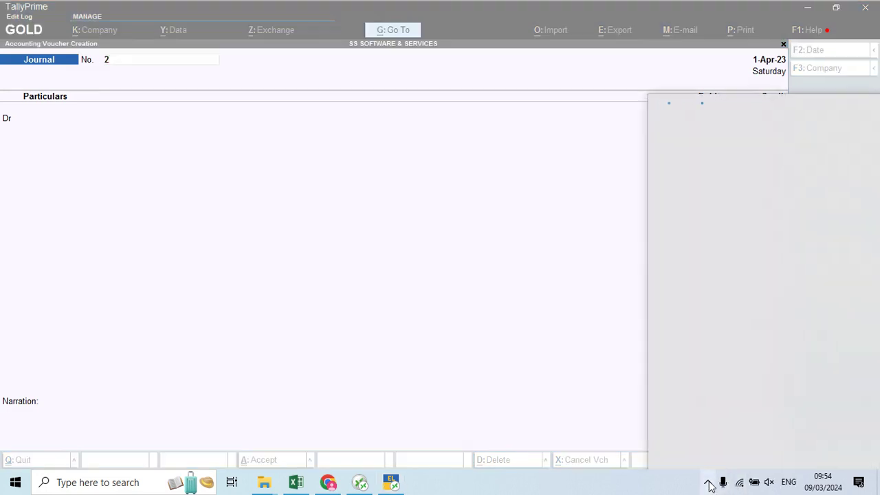
click(709, 485)
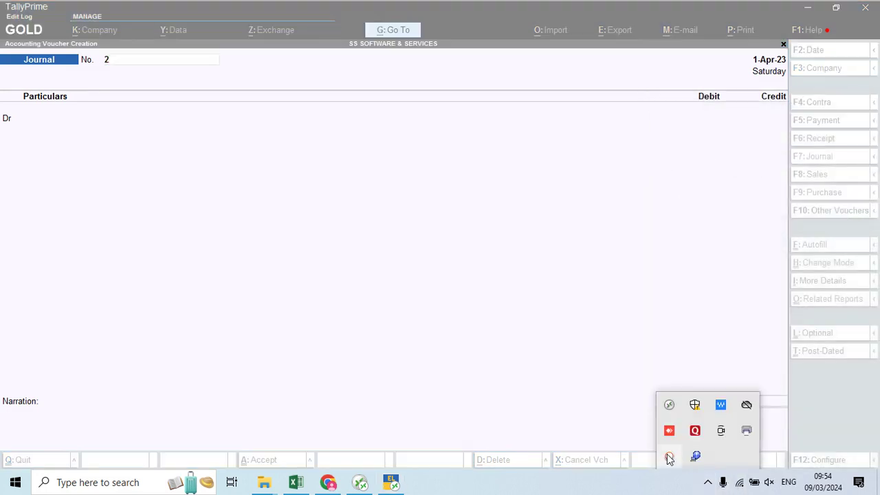